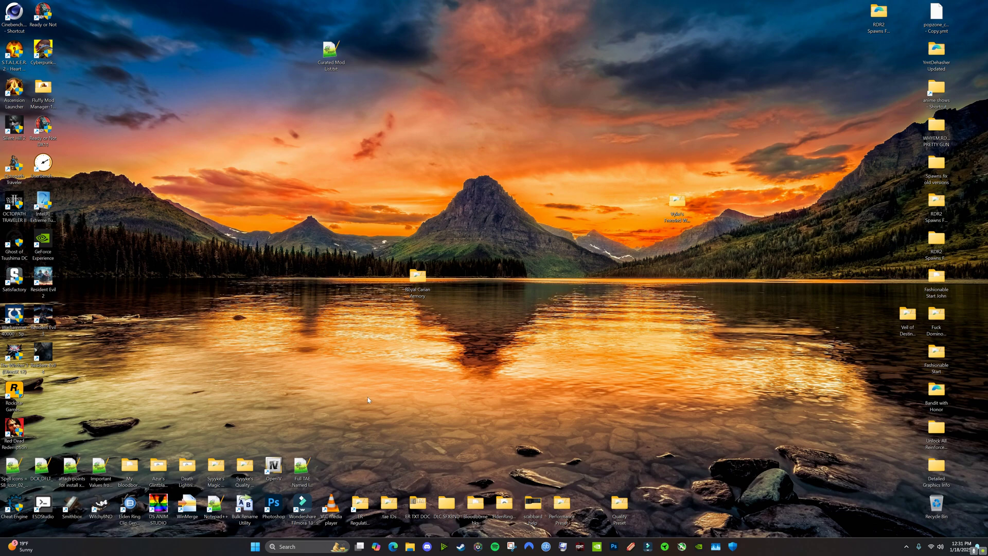
- In Edge, search Google for modengine2.1
left_click(393, 547)
left_click(135, 21)
type("google.com")
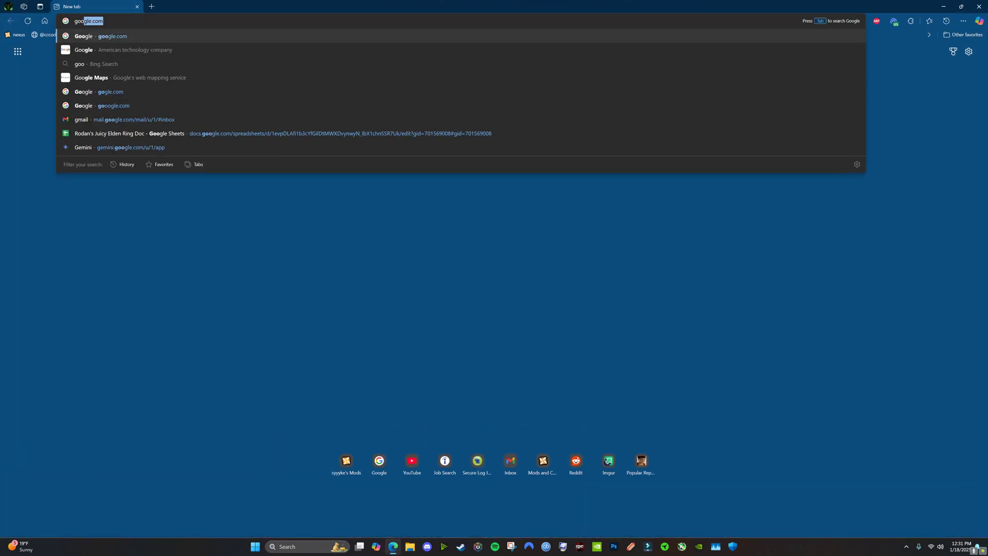
key("Return")
type("modengine21")
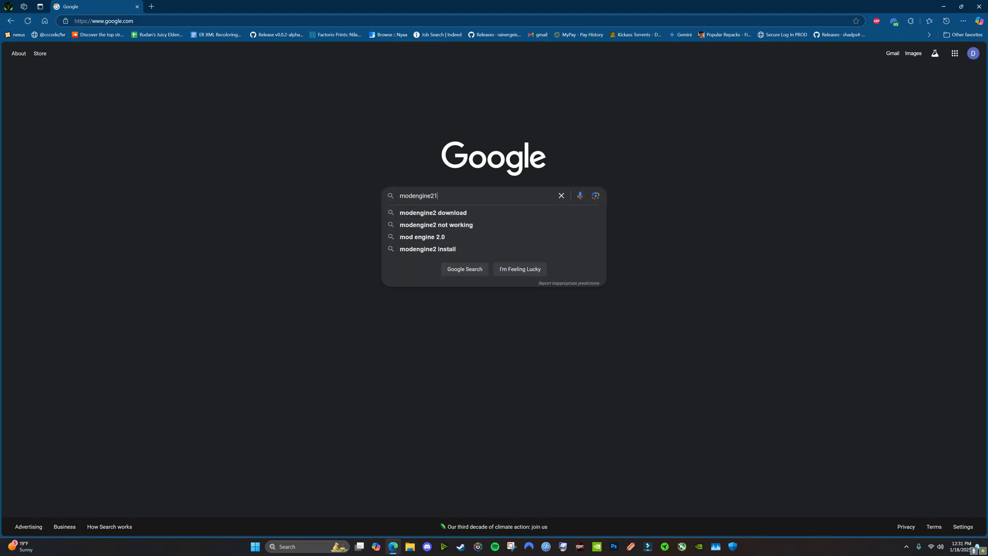
key("BackSpace")
type(".1")
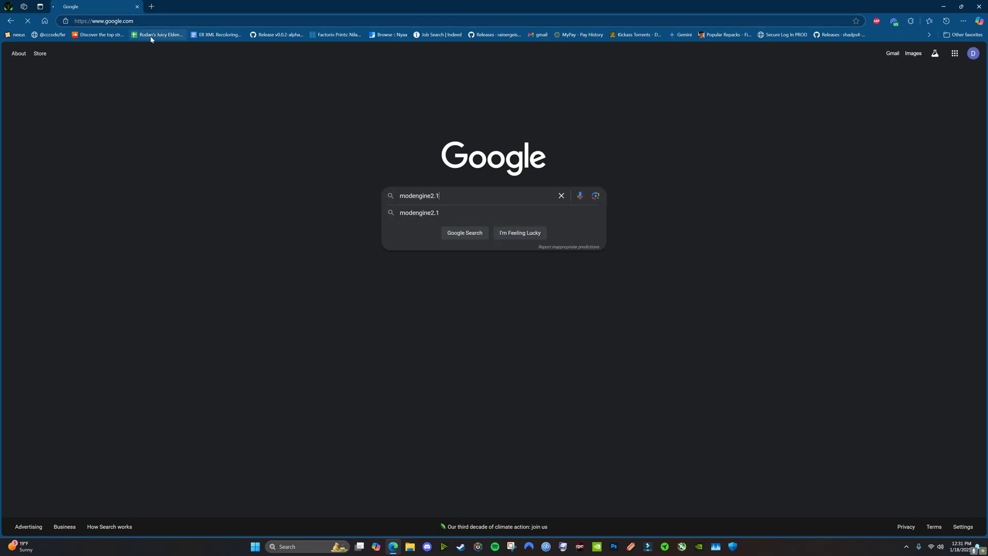
key("Return")
- Download ModEngine-2.1.0.0-win64.zip from the GitHub releases page and show it in its folder
left_click(152, 127)
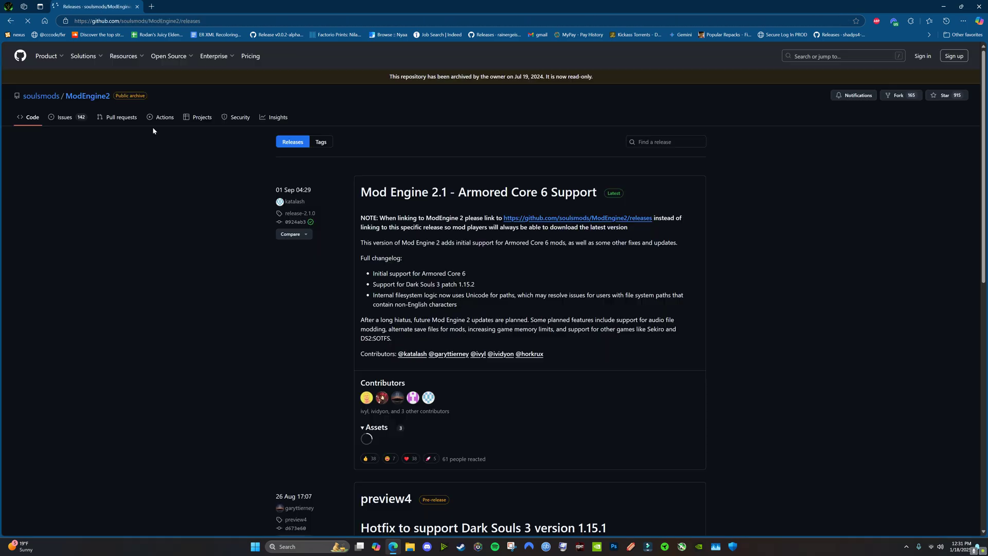
scroll(430, 359, "down", 2)
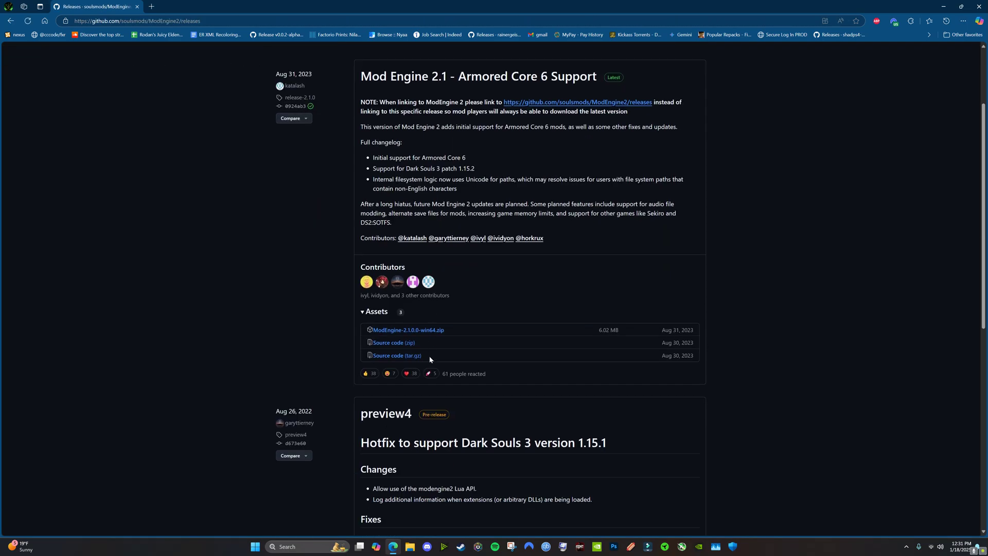
left_click(420, 330)
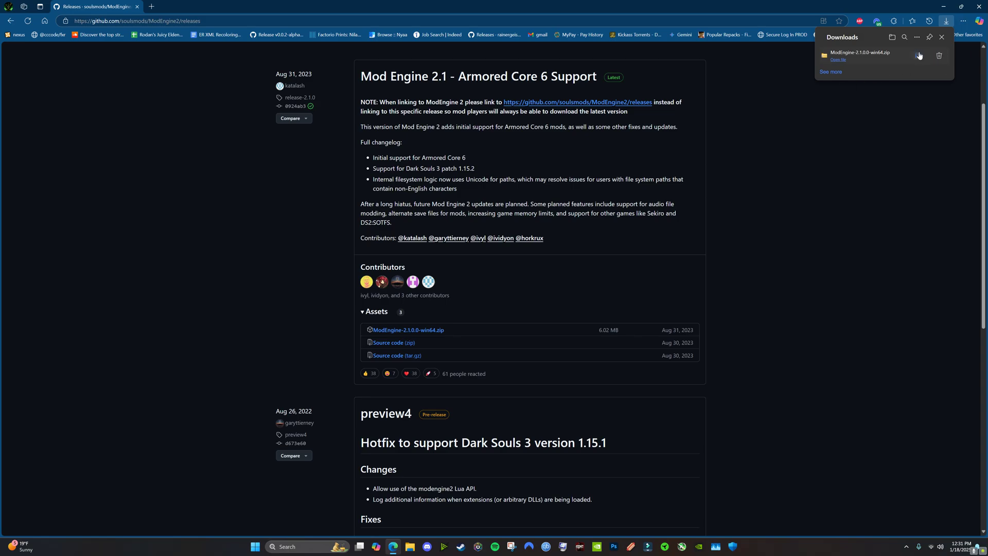
left_click(920, 56)
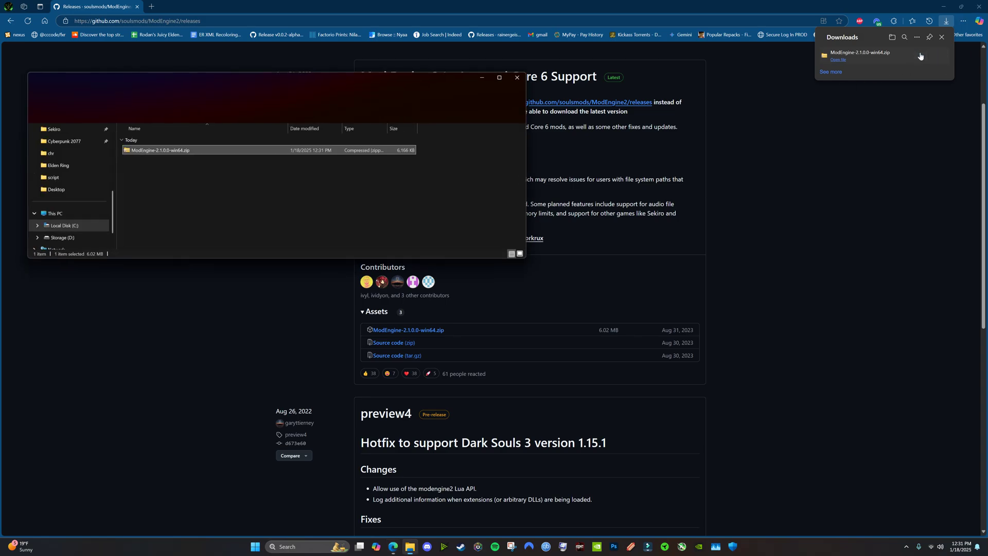
- Extract ModEngine-2.1.0.0-win64.zip into its suggested folder
left_click(952, 4)
left_click(943, 6)
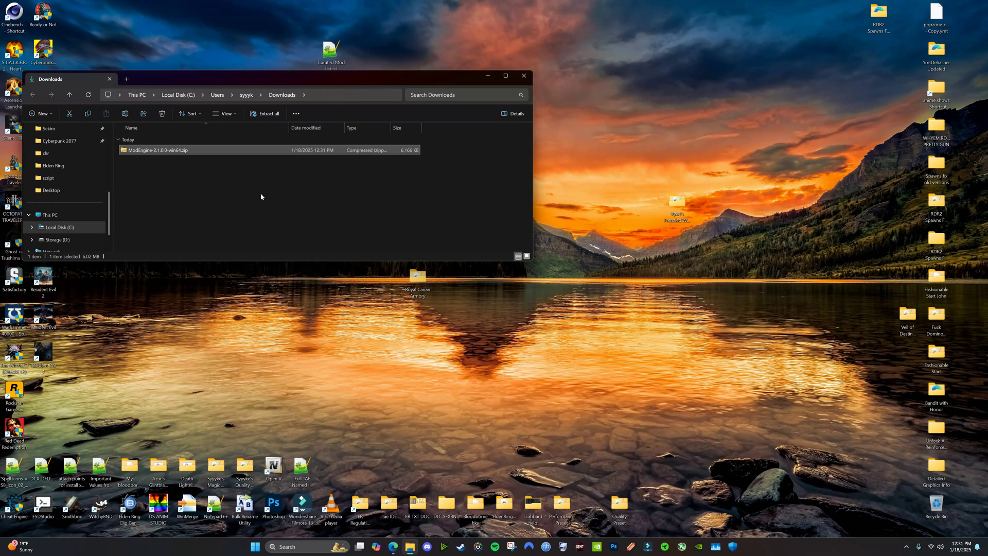
right_click(147, 156)
left_click(175, 221)
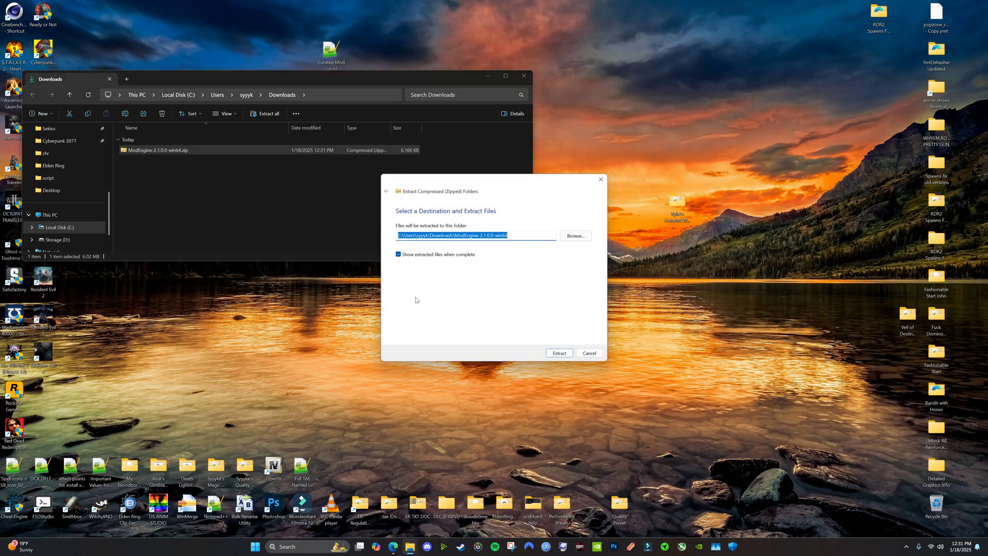
left_click(559, 353)
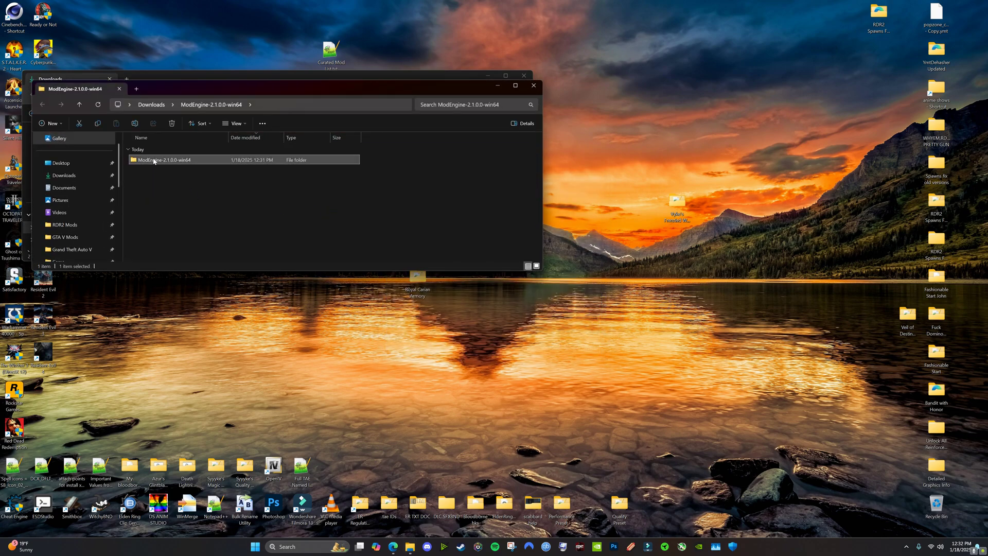
- Move the extracted ModEngine-2.1.0.0-win64 folder onto the desktop and close both Explorer windows
key("alt+Left")
left_click_drag(150, 161, 648, 163)
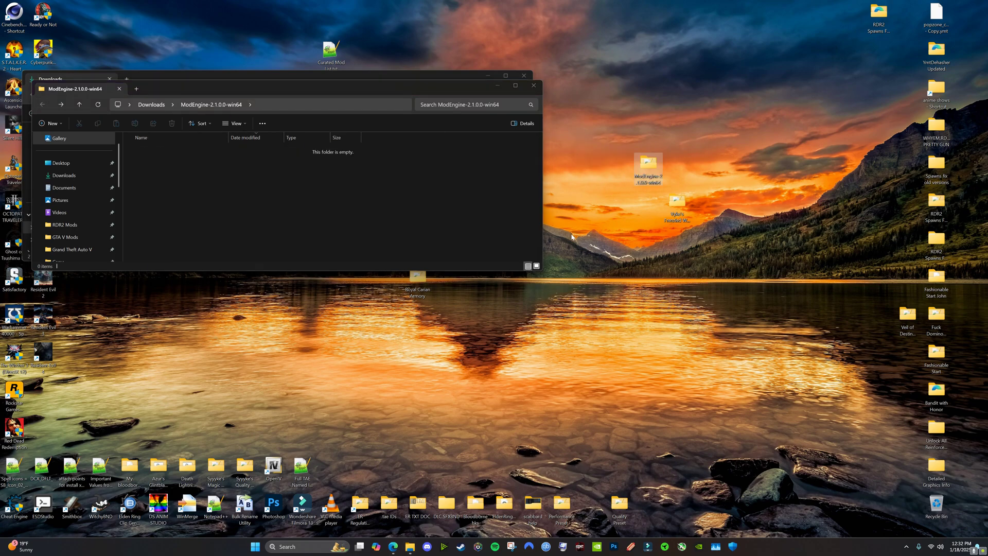
left_click(533, 86)
left_click(524, 76)
- Open the Vanilla Elden Ring Ver 1.16 folder on Storage (D:) in a maximized Explorer window
left_click_drag(552, 225, 504, 275)
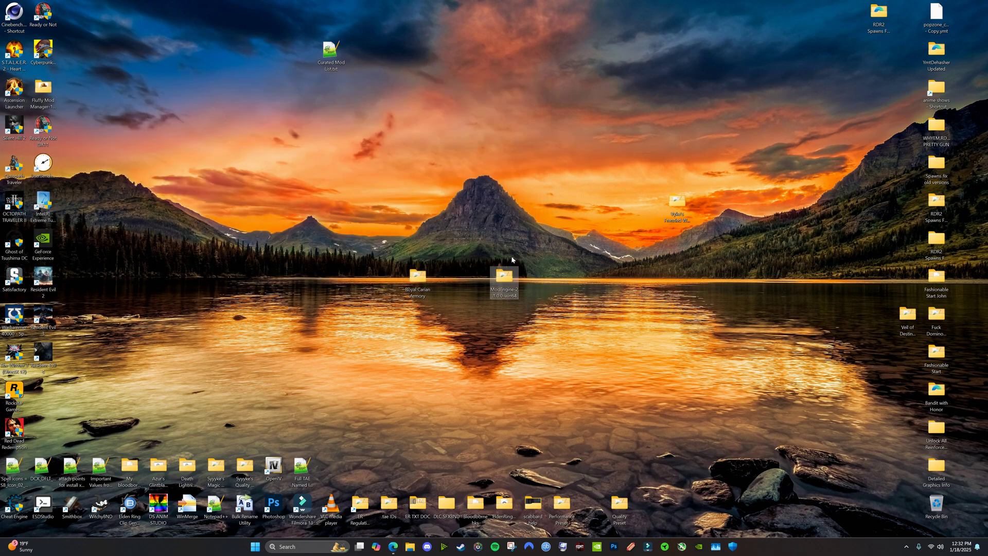
left_click(409, 546)
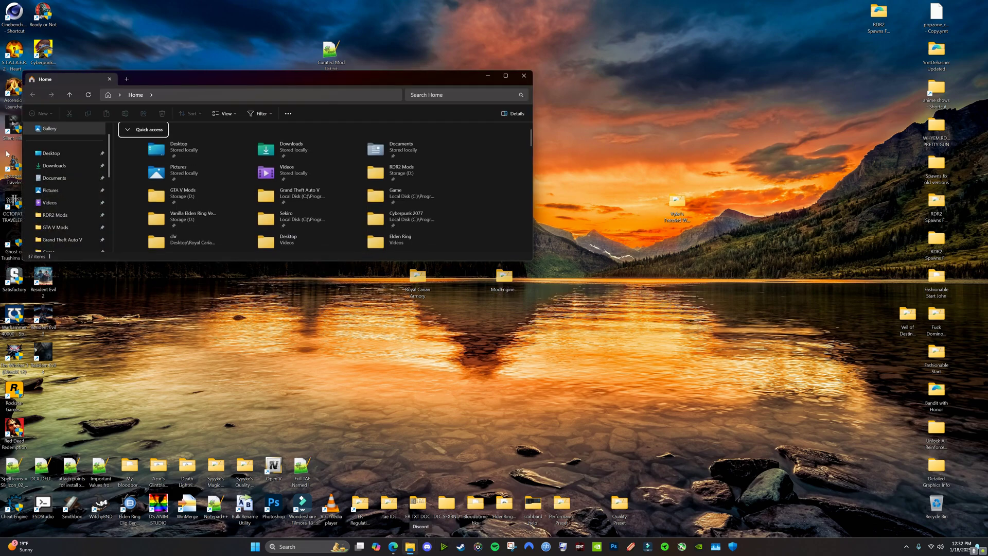
scroll(54, 170, "down", 1)
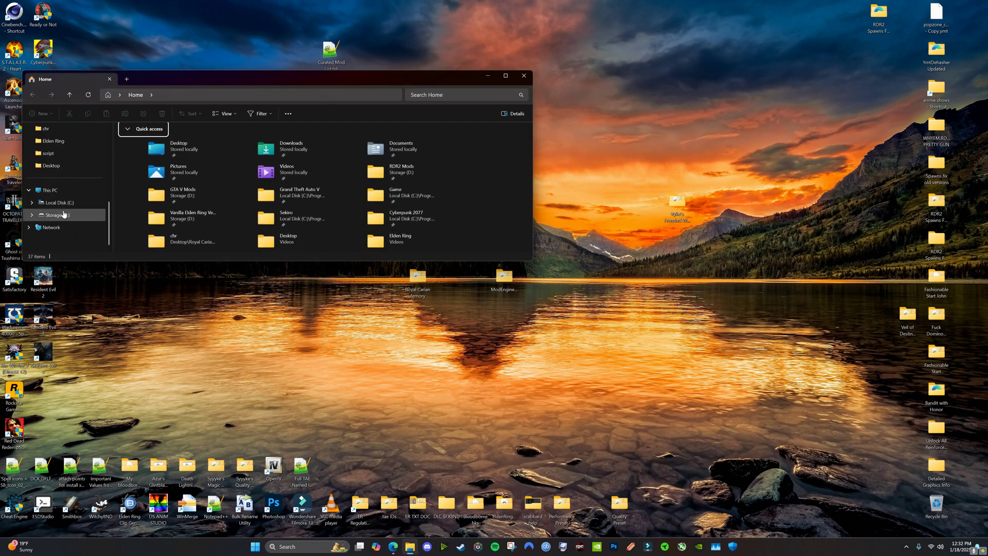
left_click(57, 215)
scroll(206, 191, "down", 2)
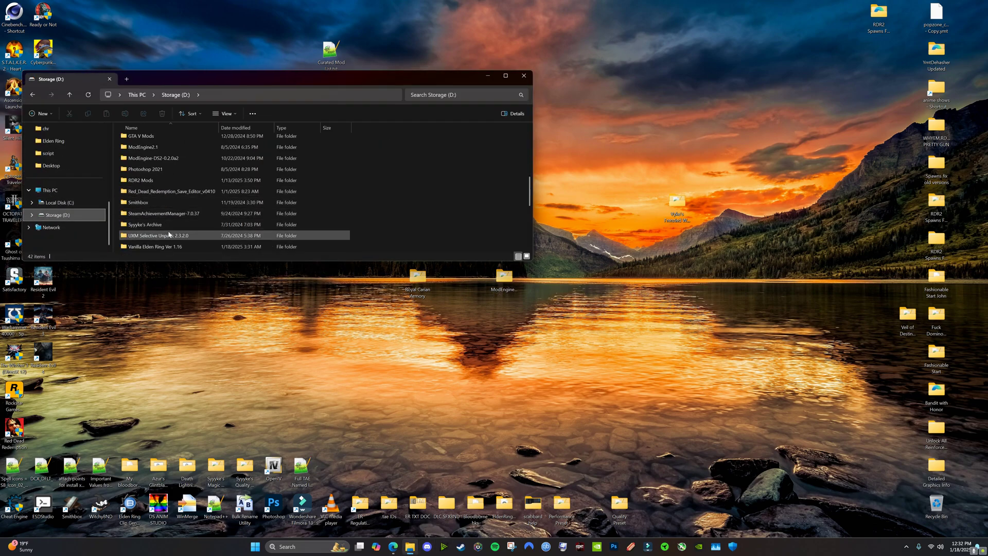
left_click(163, 248)
double_click(163, 248)
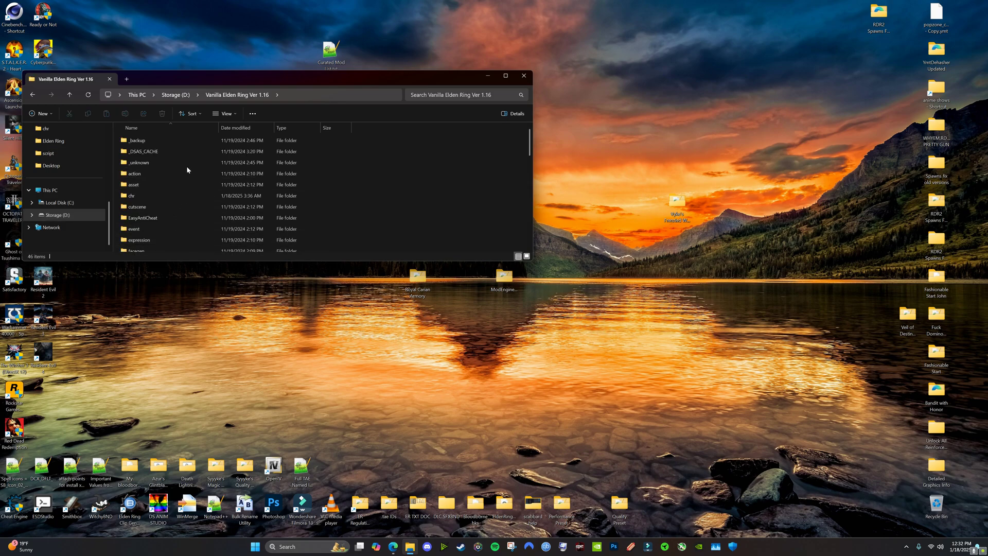
left_click(505, 76)
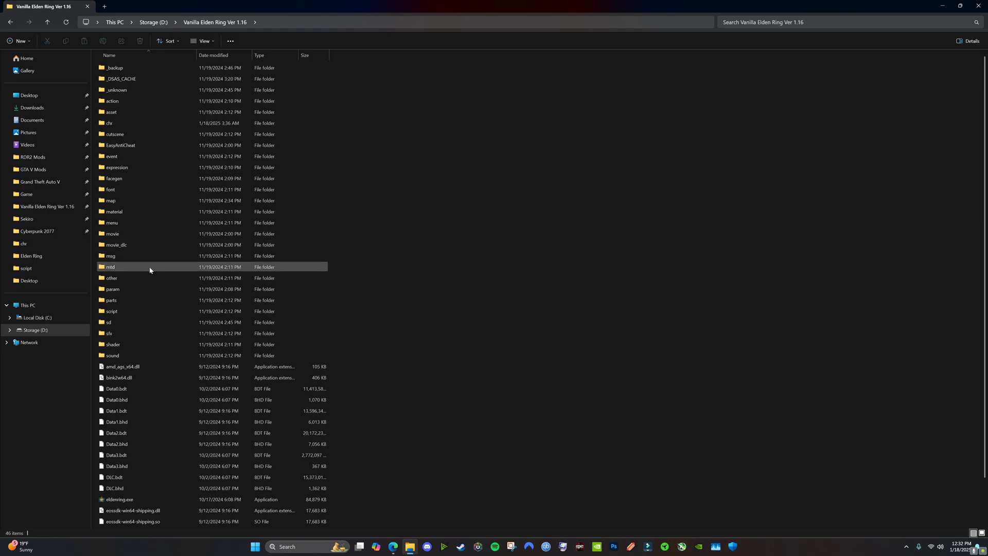
- Browse back through Storage (D:) into the UXM Selective Unpack 2.3.2.0 folder
left_click(35, 330)
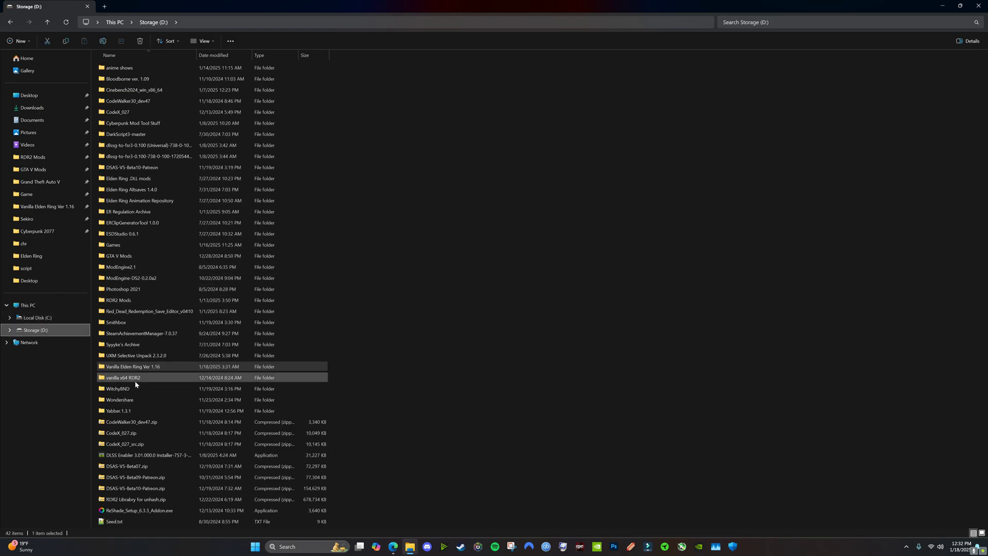
double_click(118, 411)
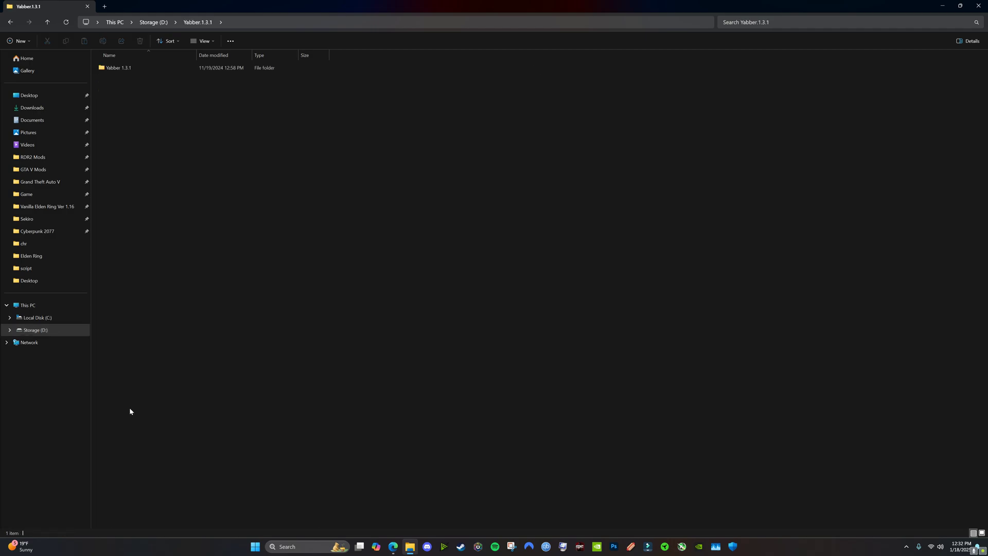
left_click(10, 22)
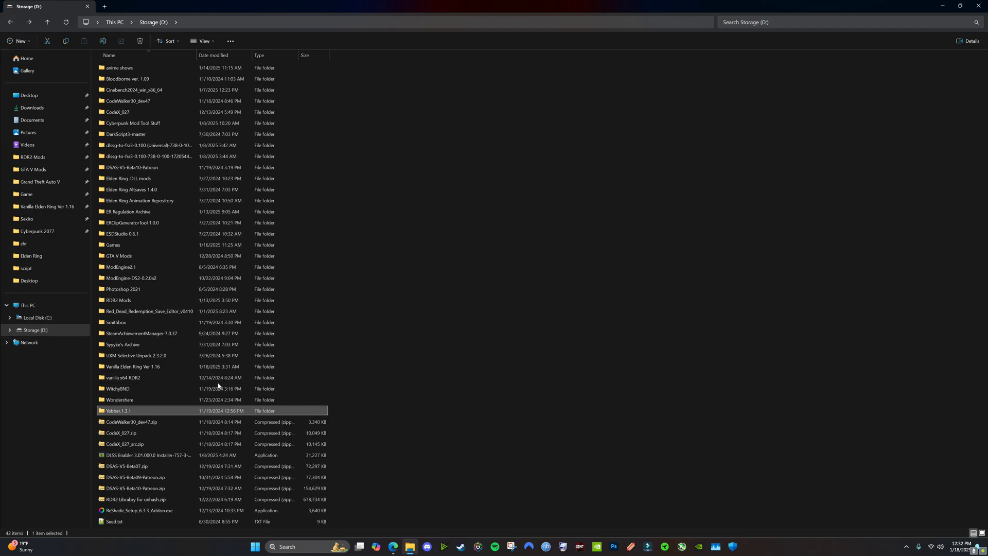
double_click(149, 356)
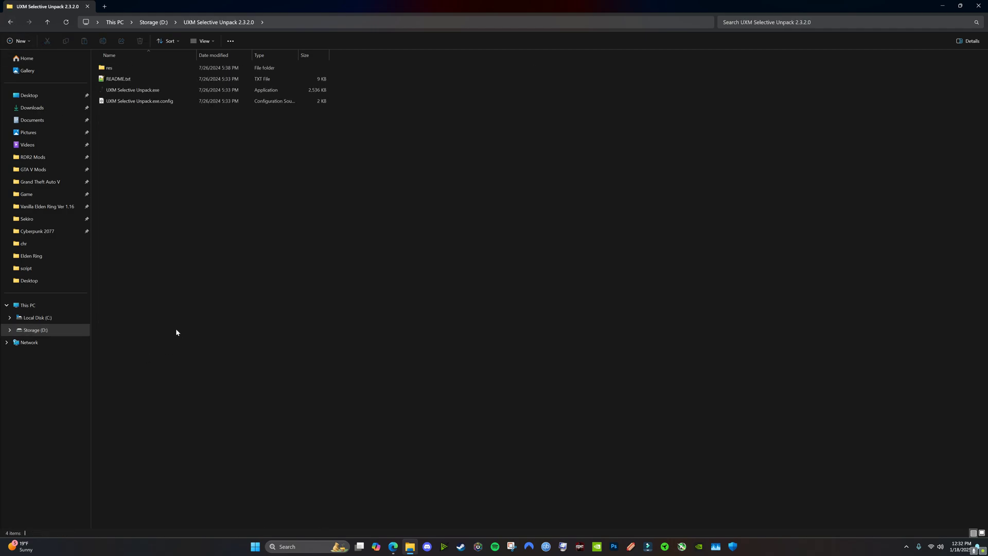
- Launch UXM Selective Unpack and start unpacking the game archives
left_click(393, 546)
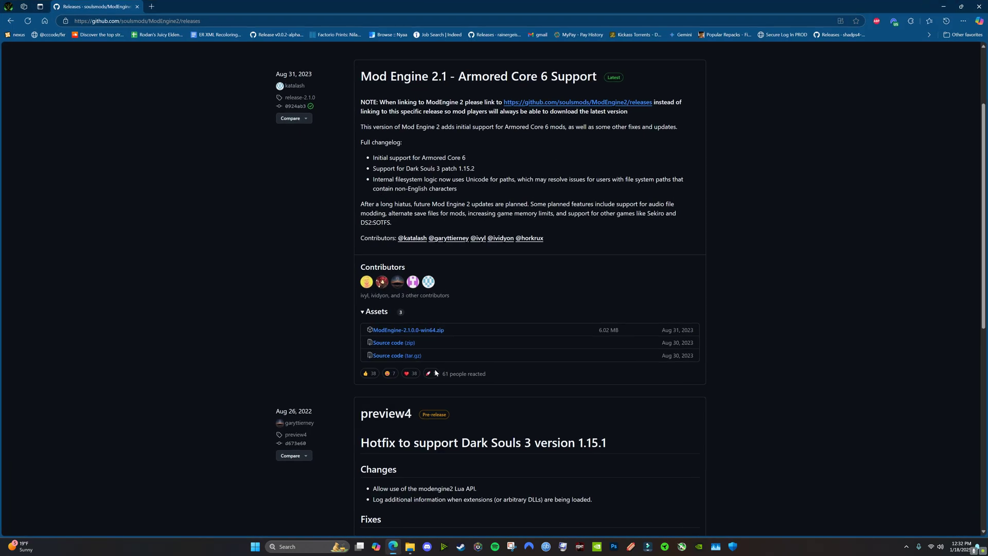
left_click(943, 7)
double_click(130, 90)
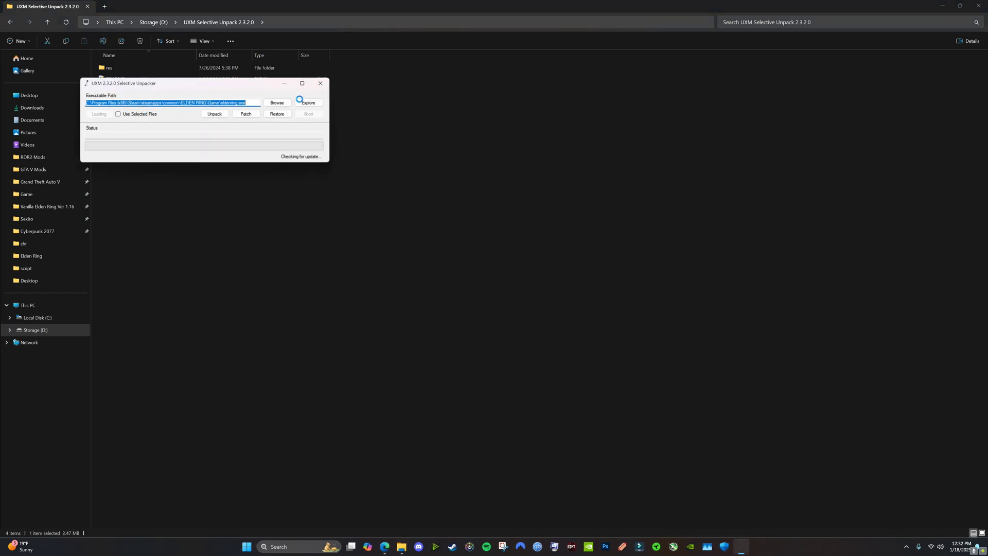
left_click(214, 114)
left_click(480, 169)
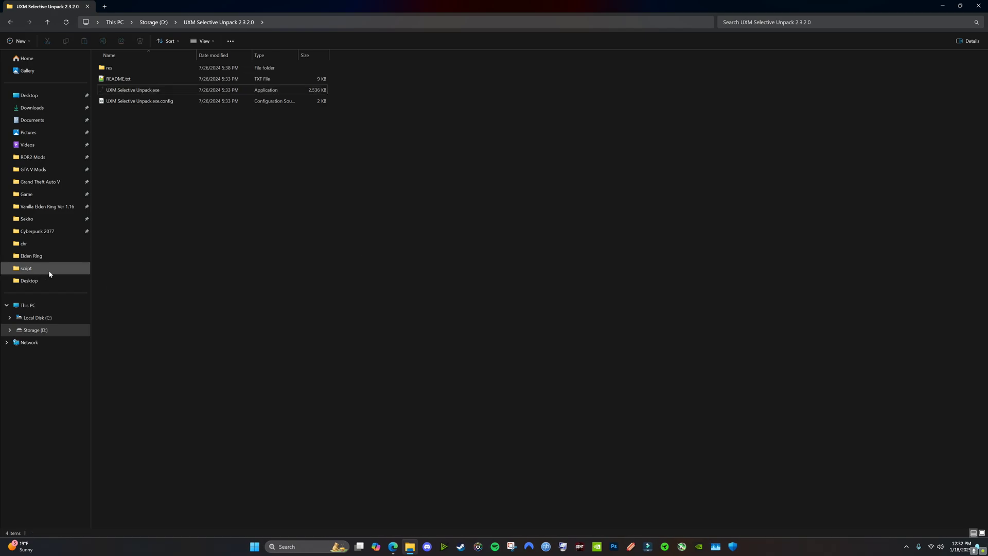
- Copy c0000.anibnd.dcx, c0000.behbnd.dcx, c0000_a6x.anibnd.dcx and c0000_a9x.anibnd.dcx from the Vanilla chr folder
left_click(72, 206)
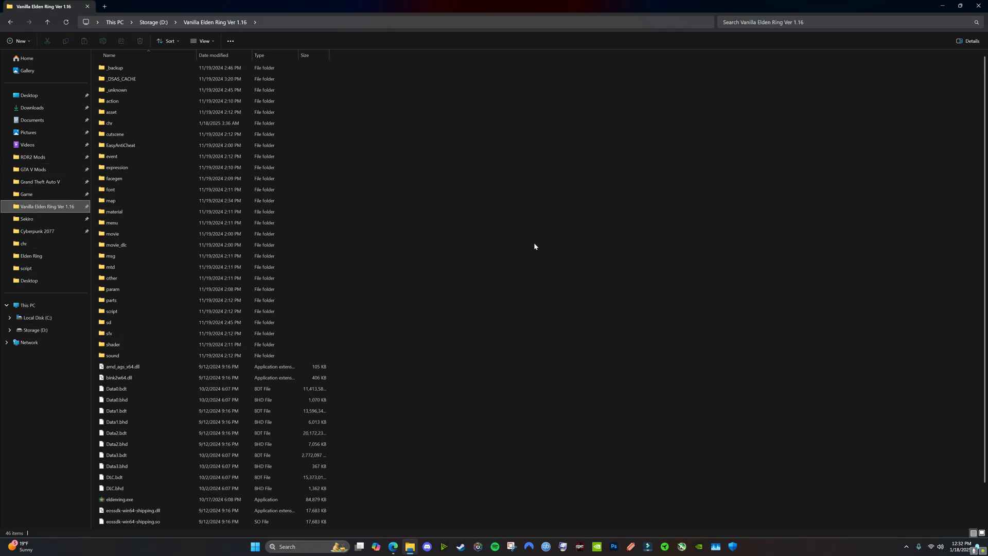
double_click(109, 123)
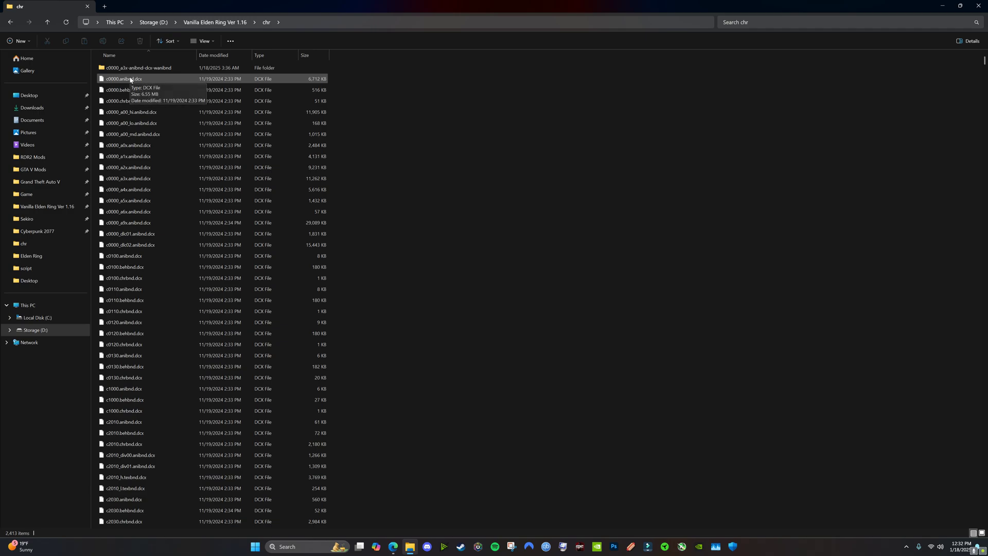
left_click(130, 80)
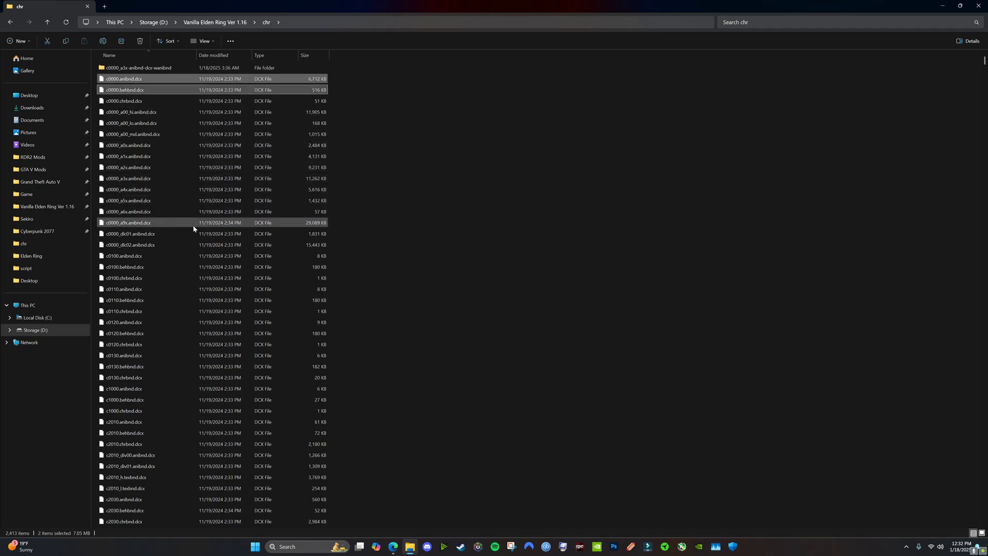
left_click(111, 212, "ctrl")
left_click(127, 225, "ctrl")
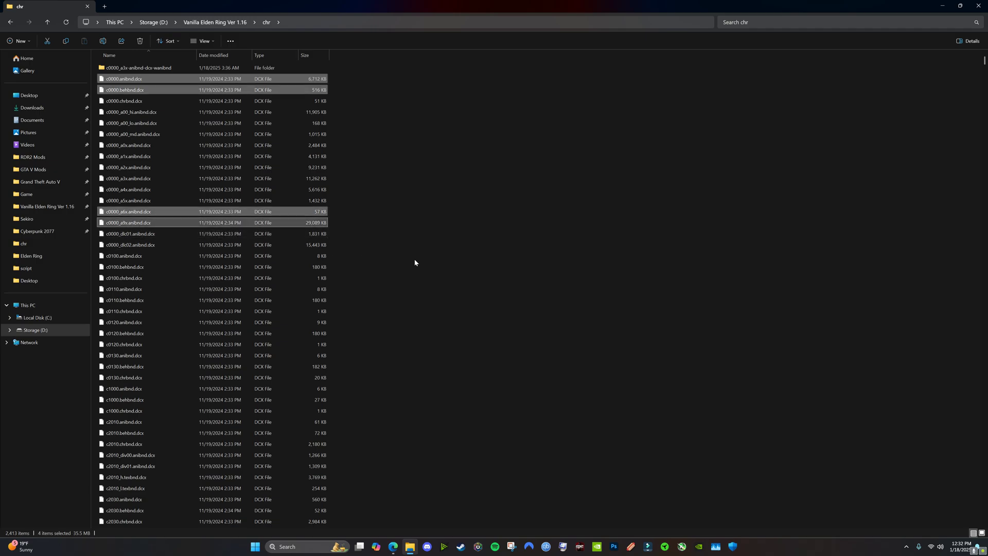
right_click(125, 216)
left_click(161, 225)
left_click(628, 228)
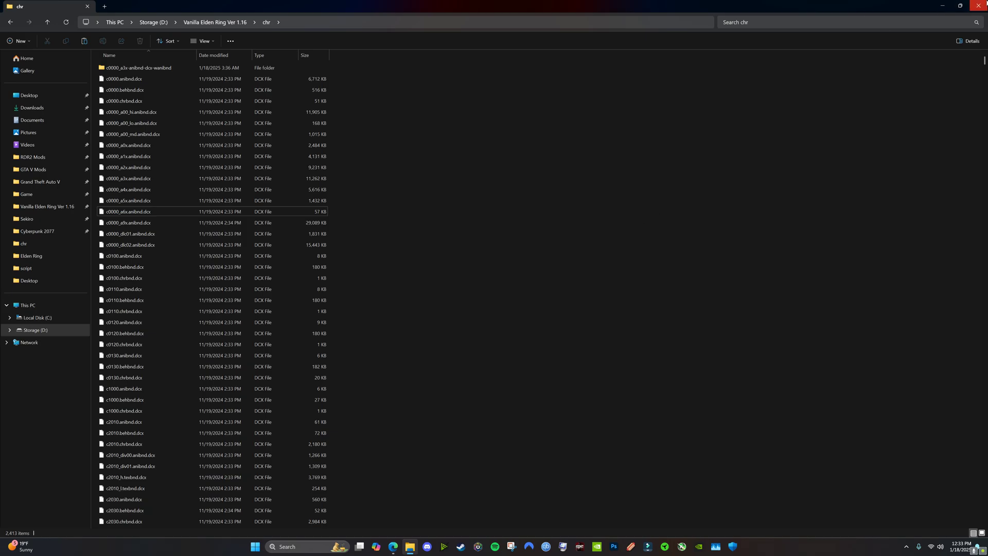
- Paste the copied c0000 .dcx files into ModEngine-2.1.0.0-win64's mod folder
key("super+d")
double_click(505, 277)
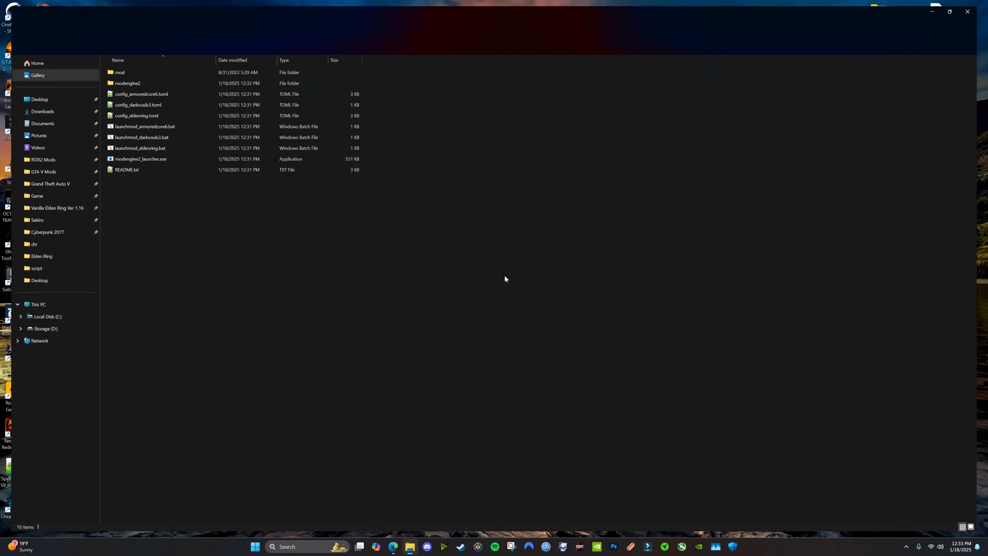
double_click(114, 67)
right_click(138, 132)
left_click(236, 141)
left_click(151, 133)
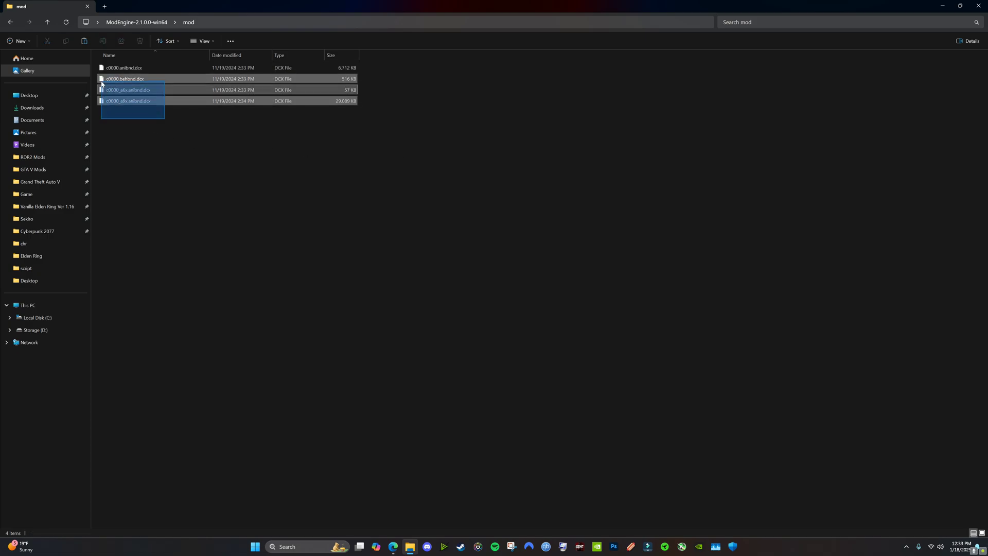
- Create a new folder named chr inside the mod folder
right_click(145, 139)
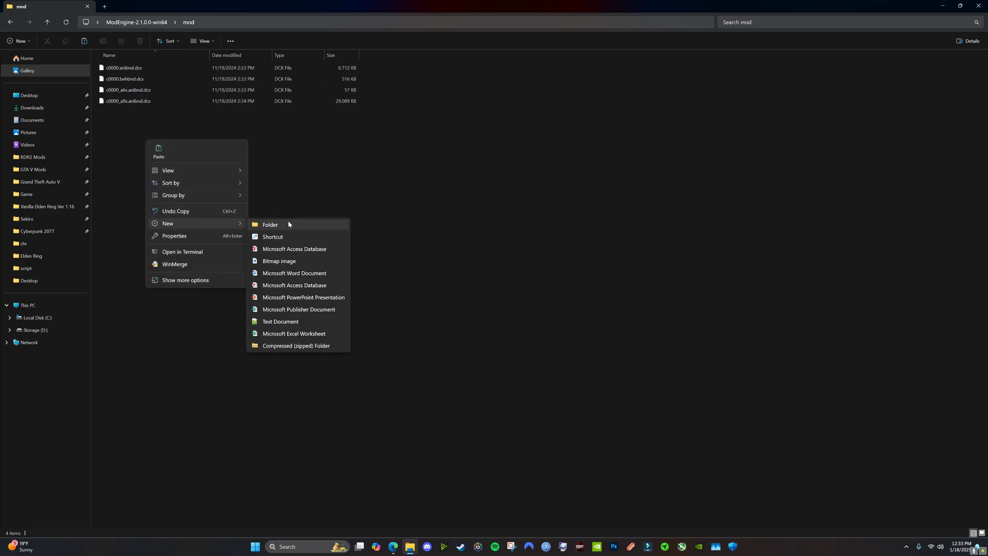
mouse_move(206, 223)
left_click(311, 225)
type("chr")
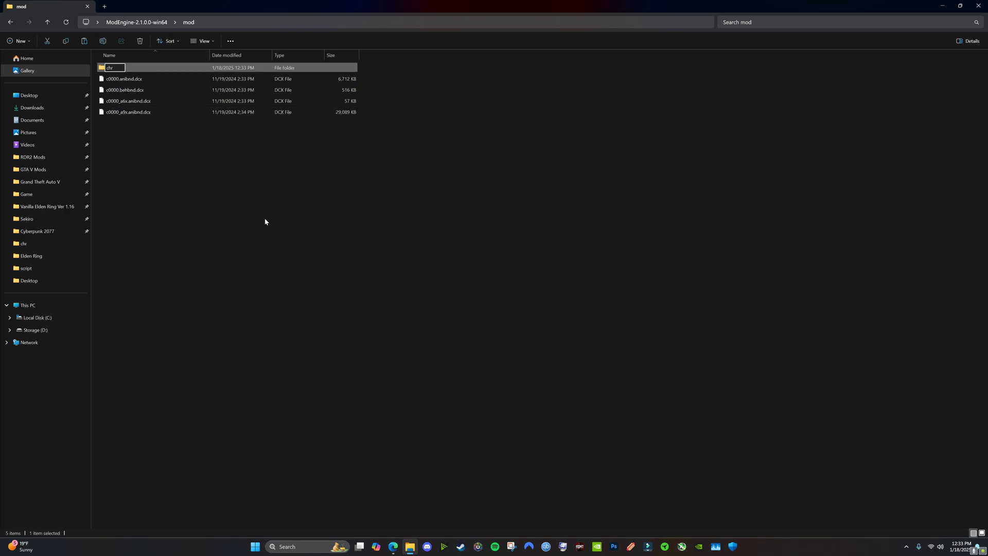
key("Return")
- Move the four c0000 .dcx files into mod\chr and open it
left_click_drag(160, 128, 129, 80)
key("Delete")
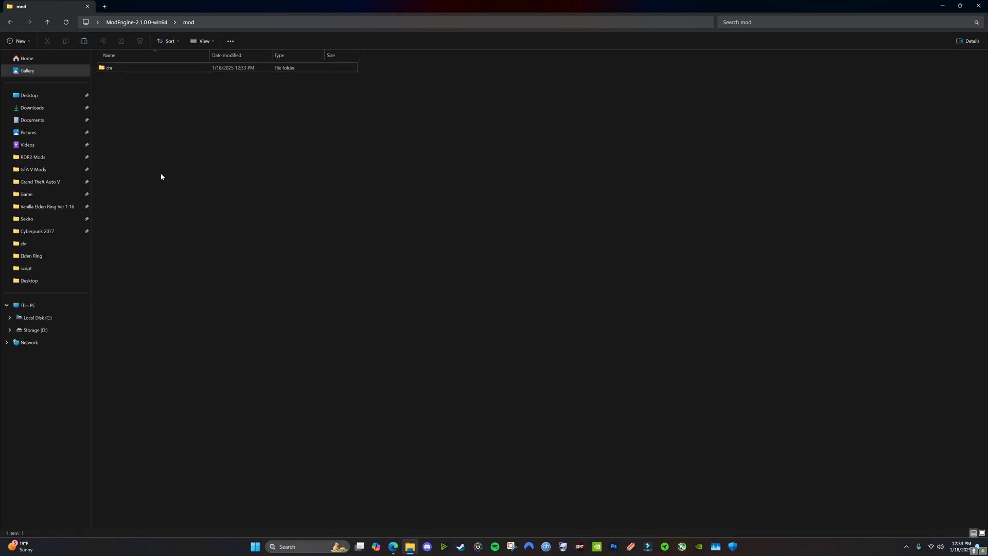
double_click(114, 68)
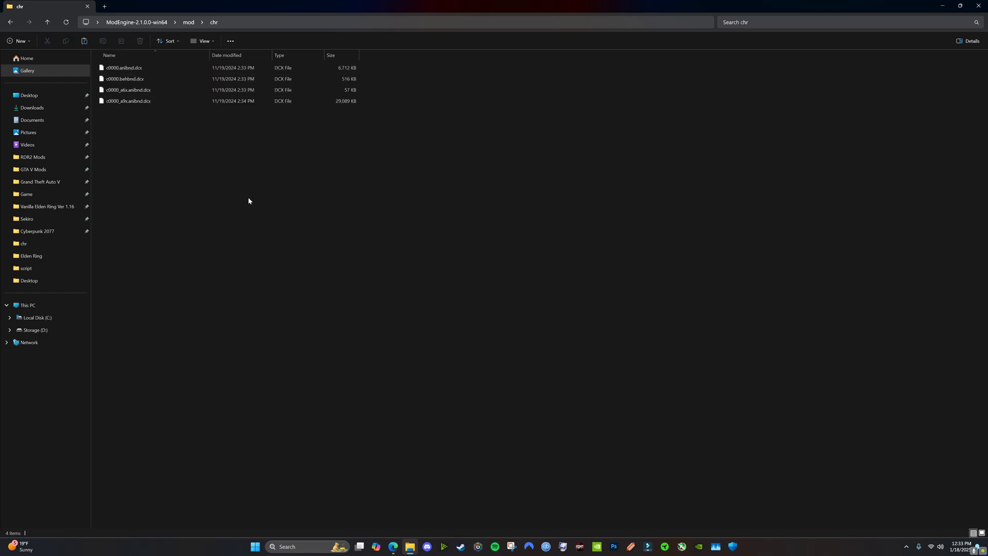
left_click(942, 5)
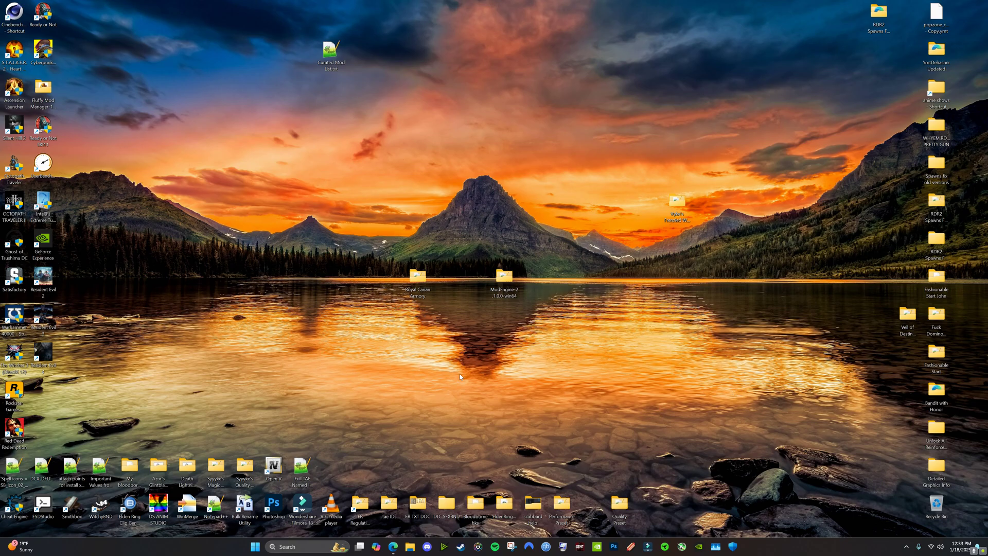
- Go to ModEngine-2.1.0.0-win64\mod\chr and drop c0000.anibnd.dcx onto WitchyBND to unpack it
double_click(505, 290)
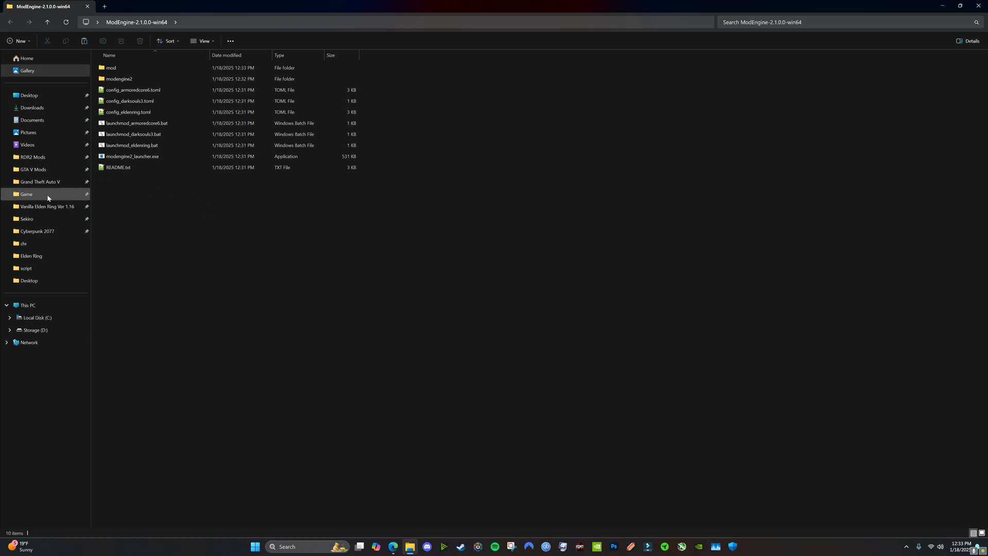
double_click(116, 68)
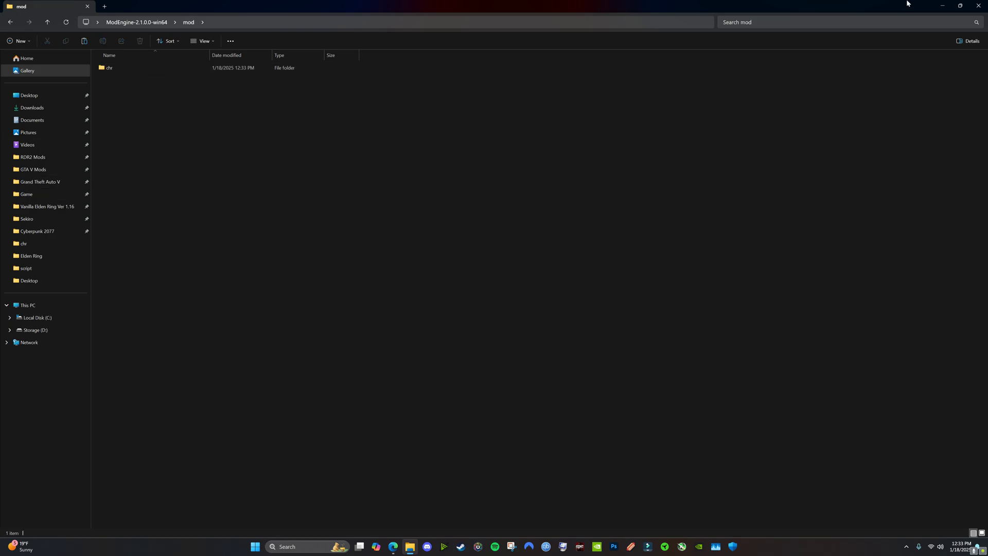
left_click(960, 5)
left_click_drag(135, 77, 484, 87)
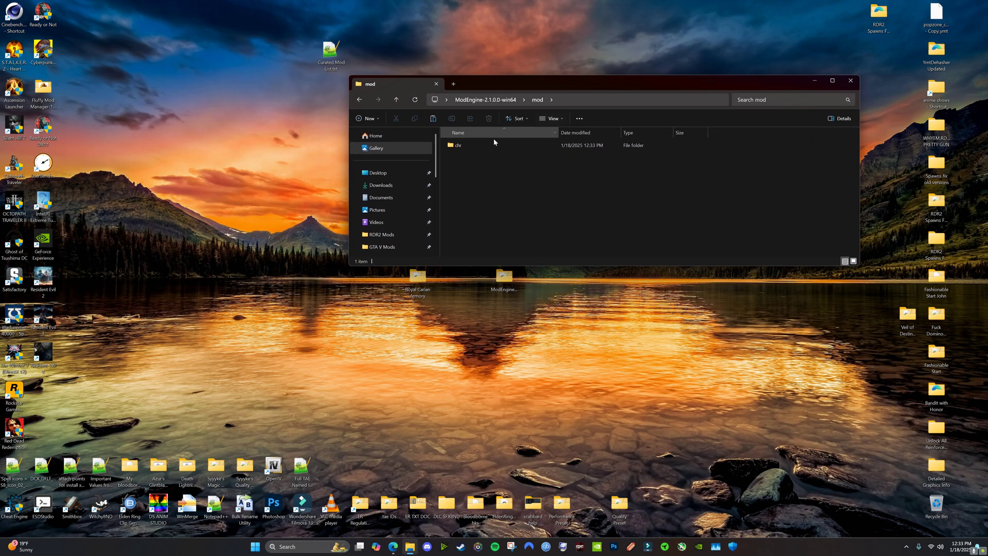
double_click(484, 144)
left_click_drag(478, 145, 97, 507)
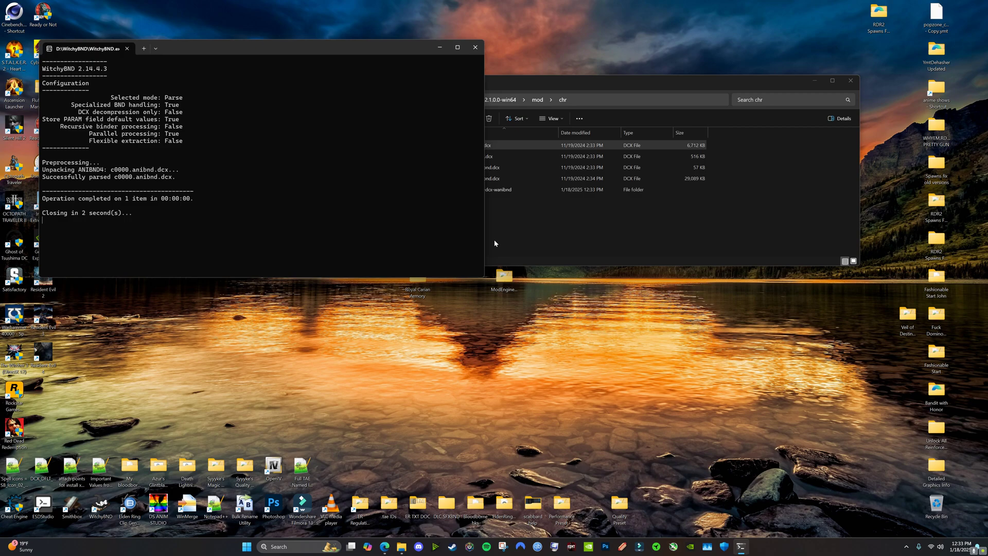
- Open c0000-anibnd-dcx-wanibnd\INTERROOT_win64\chr\c0000\tae and view Full TAE Named IDs List.txt in Notepad++
double_click(482, 190)
double_click(478, 146)
double_click(477, 146)
double_click(477, 146)
double_click(470, 156)
scroll(471, 161, "down", 2)
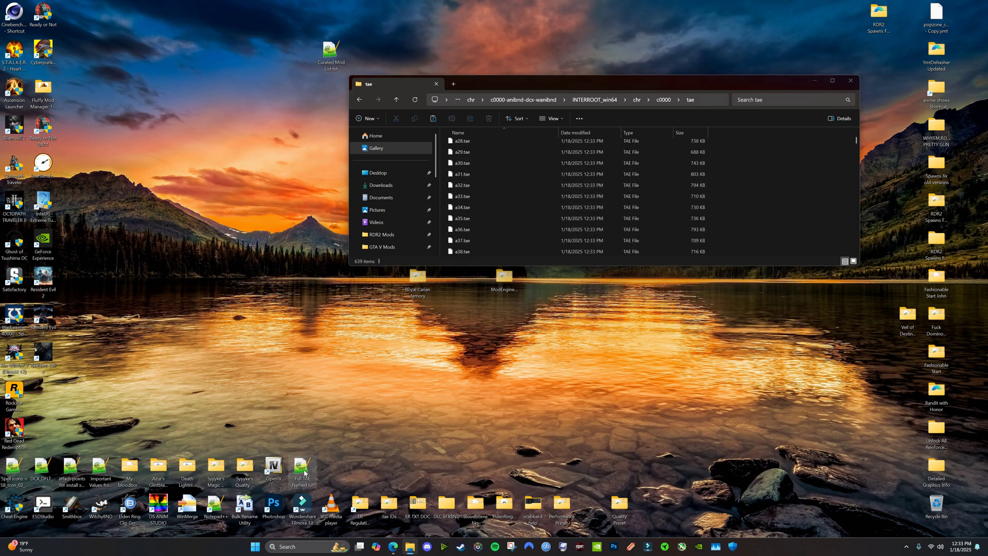
double_click(301, 466)
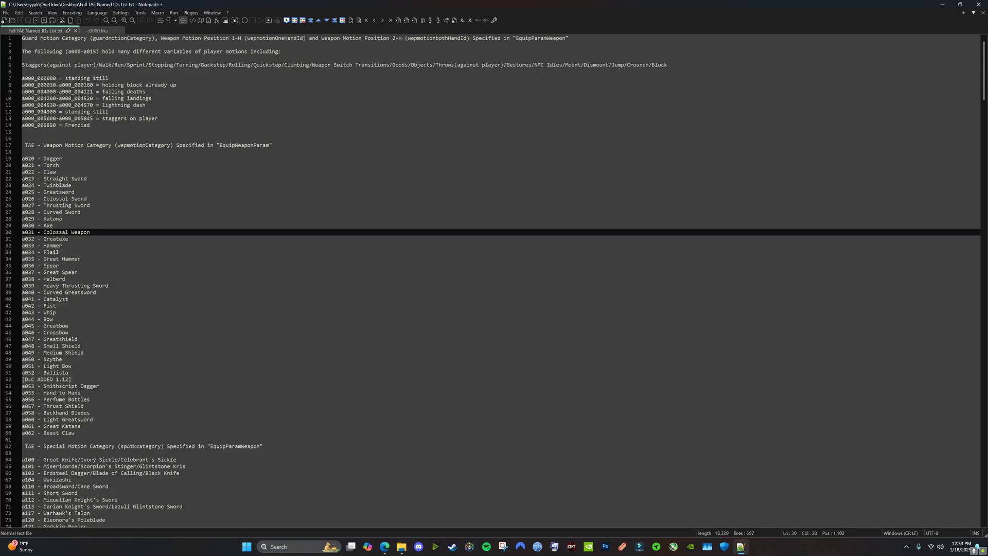
left_click(942, 4)
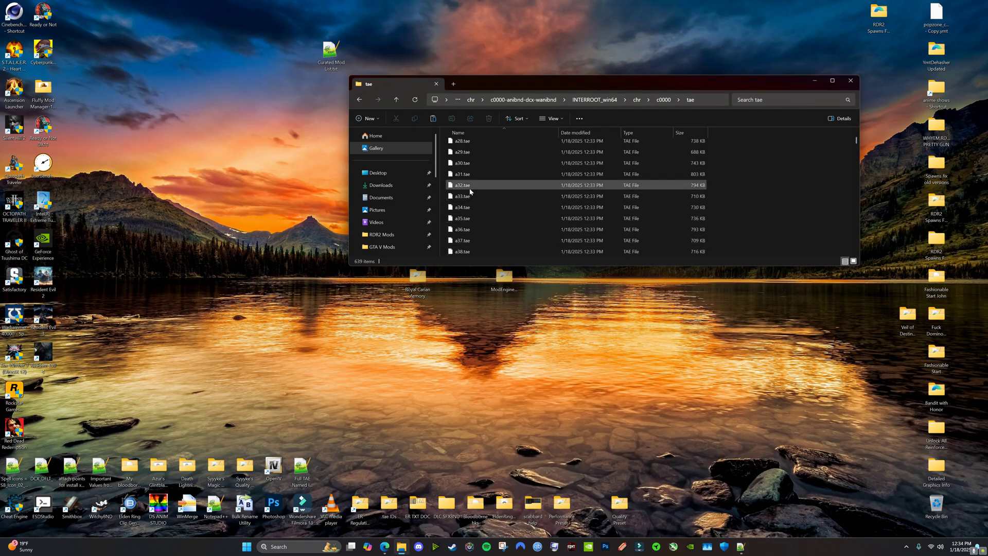
- Copy a31.tae from the tae folder onto the desktop
left_click(468, 177)
right_click(468, 176)
left_click(555, 236)
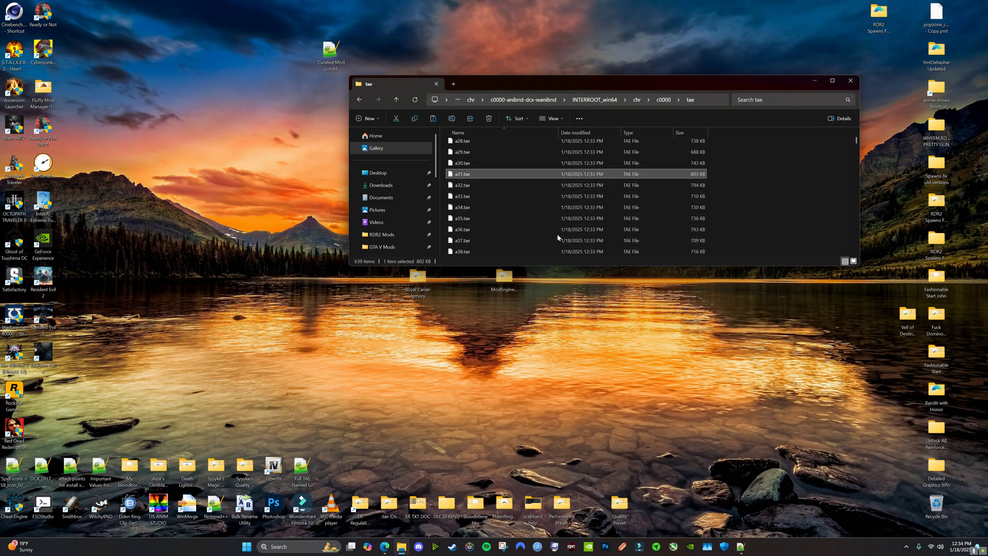
right_click(253, 236)
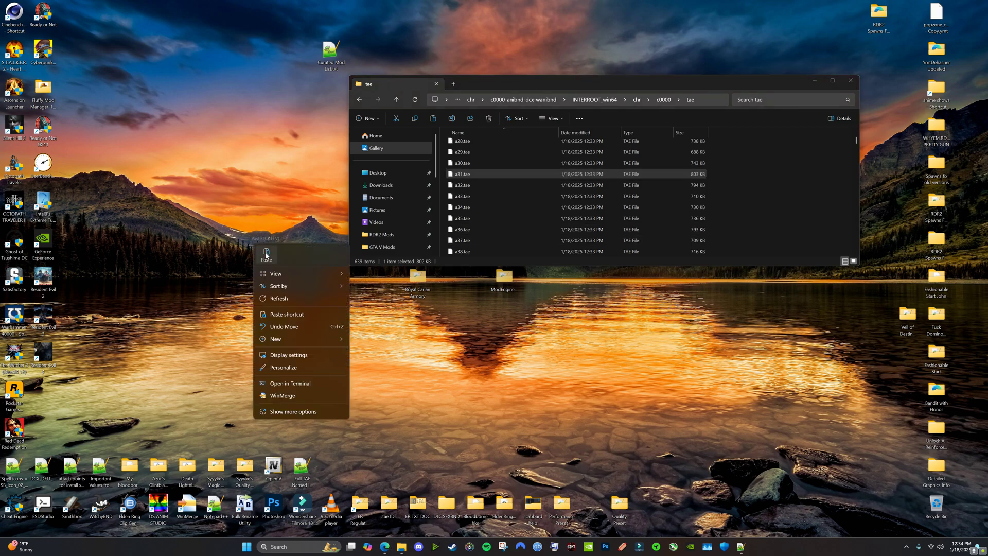
left_click(266, 256)
- Rename the desktop copy to a80.tae and move it into the tae folder
right_click(42, 392)
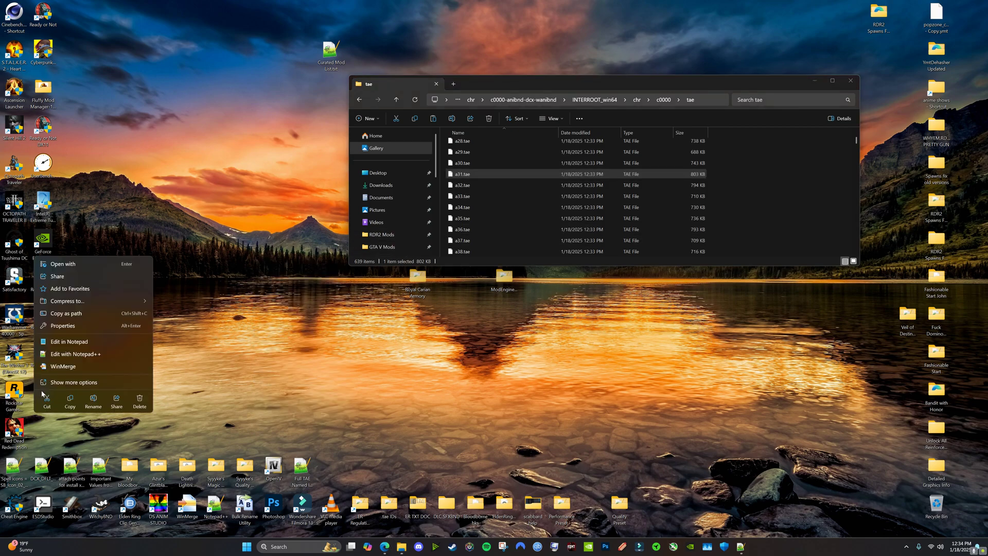
left_click(94, 401)
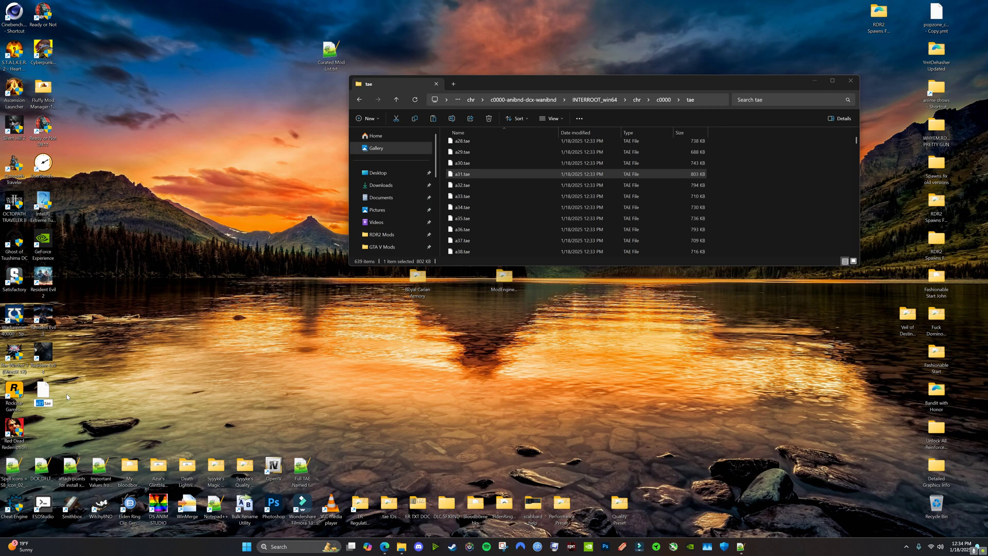
type("a80")
key("Return")
left_click_drag(50, 395, 785, 210)
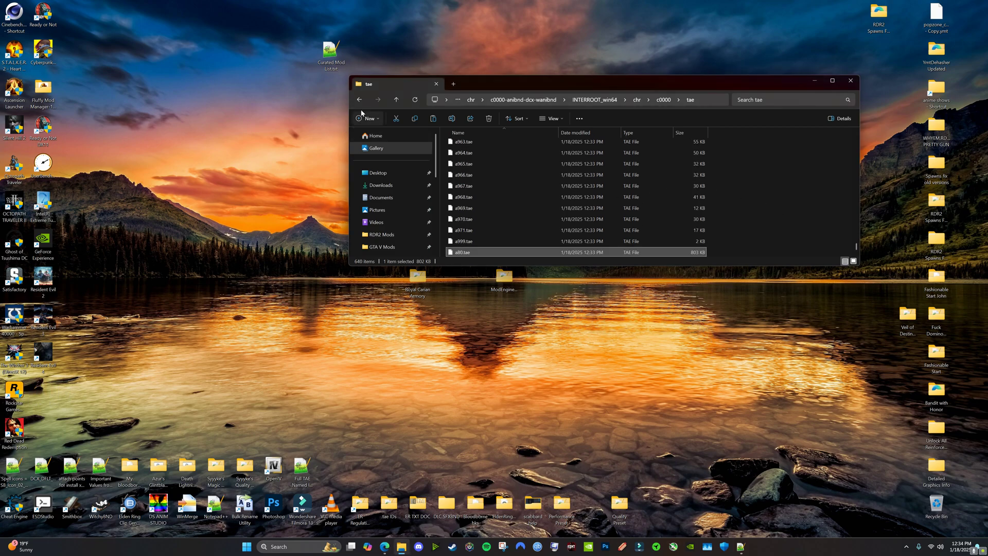
- Go back up to the mod\chr folder and bring up c0000.anibnd.dcx's actions
left_click(360, 99)
left_click(360, 100)
left_click(360, 99)
left_click(360, 99)
left_click(360, 100)
right_click(473, 157)
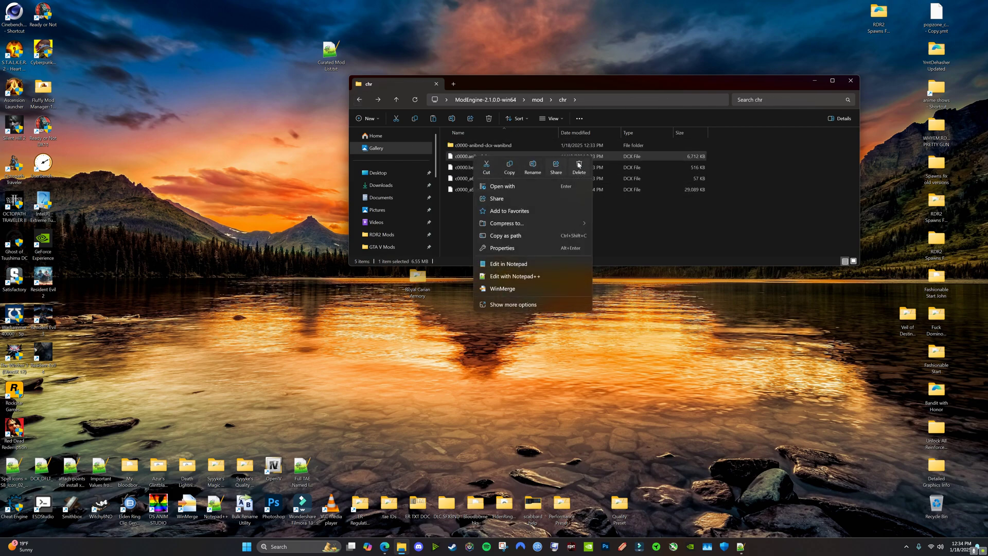
- Delete the old c0000.anibnd.dcx and repack c0000-anibnd-dcx-wanibnd with WitchyBND until it finishes
left_click(577, 165)
left_click_drag(497, 149, 101, 507)
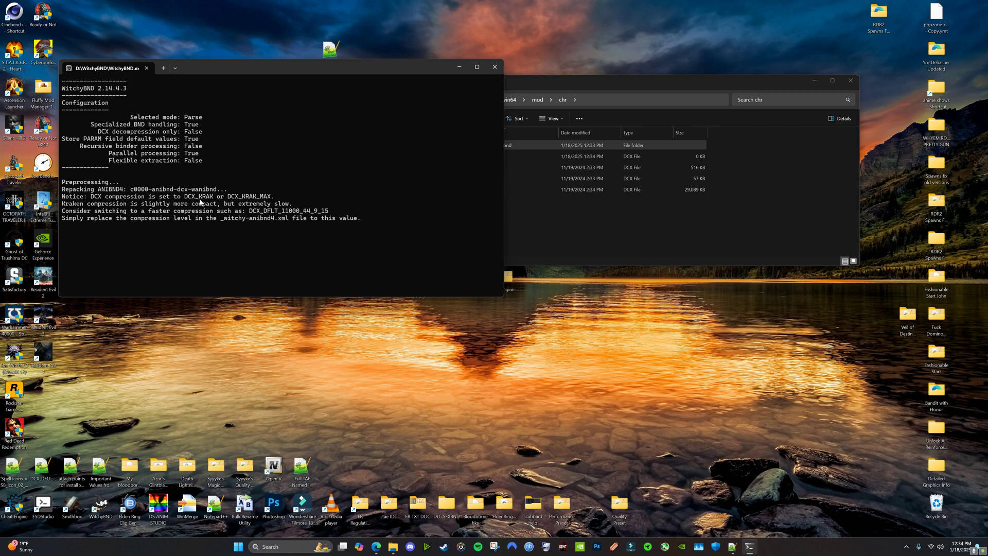
left_click(541, 217)
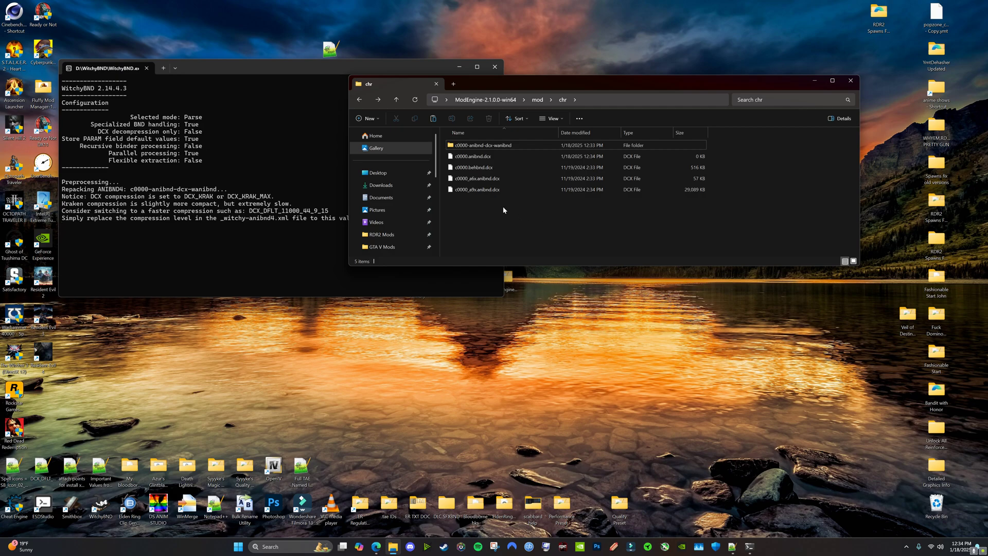
left_click(255, 248)
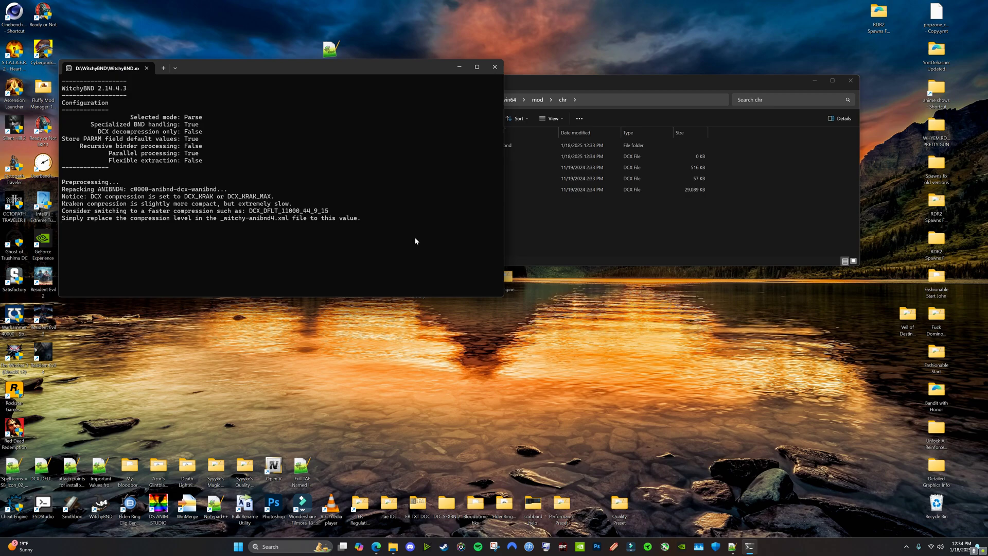
left_click(565, 218)
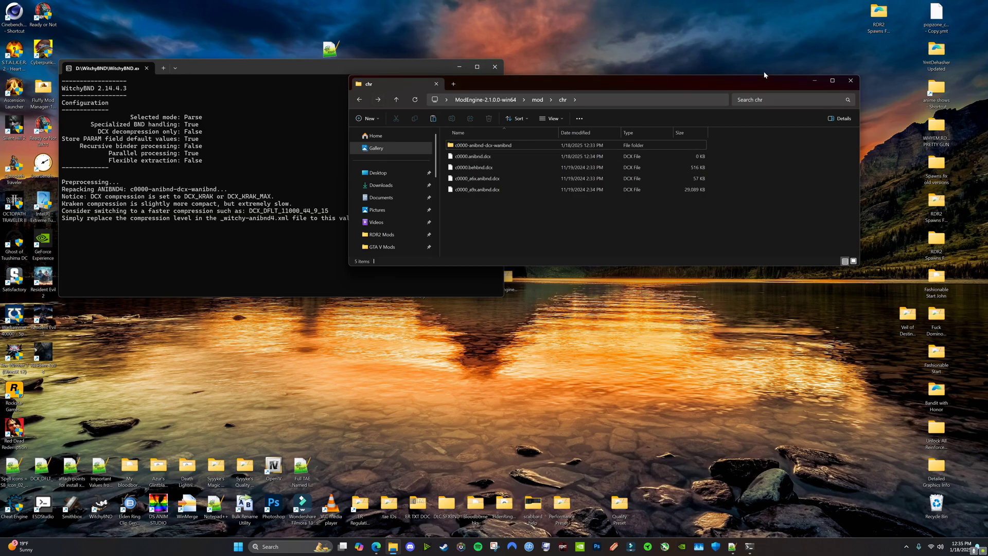
left_click(814, 80)
left_click(477, 67)
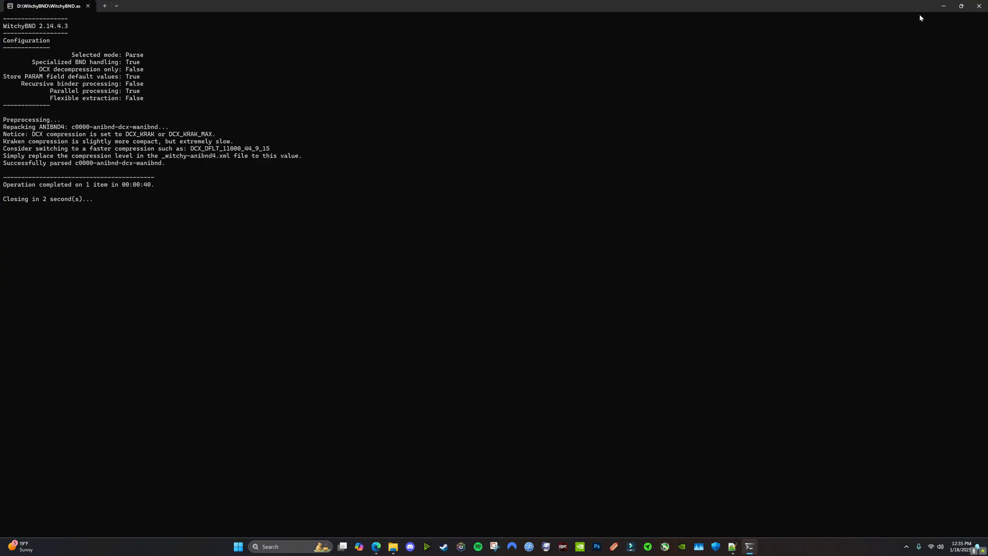
left_click(945, 8)
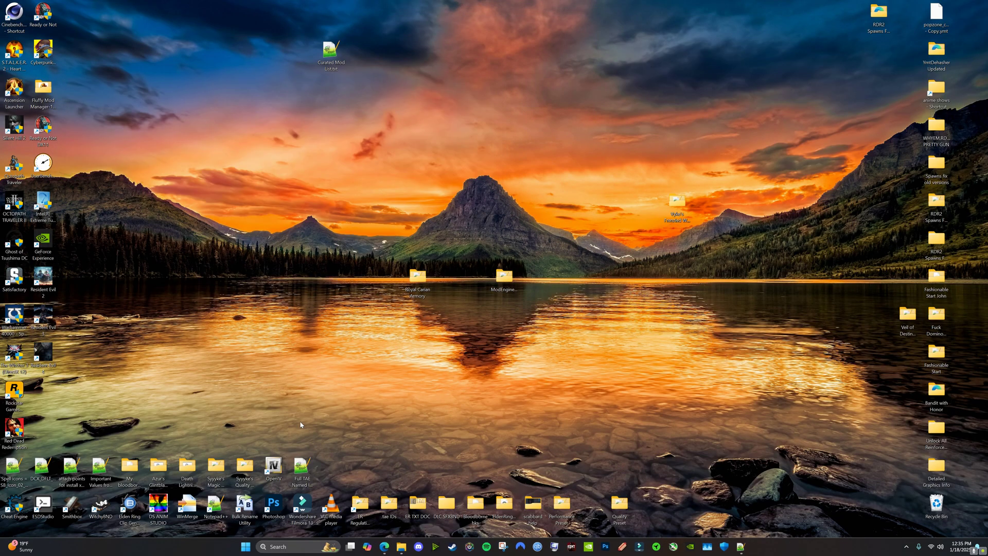
- In Smithbox, start a new project named Tutorial in the desktop ModEngine-2.1.0.0-win64 folder
double_click(72, 506)
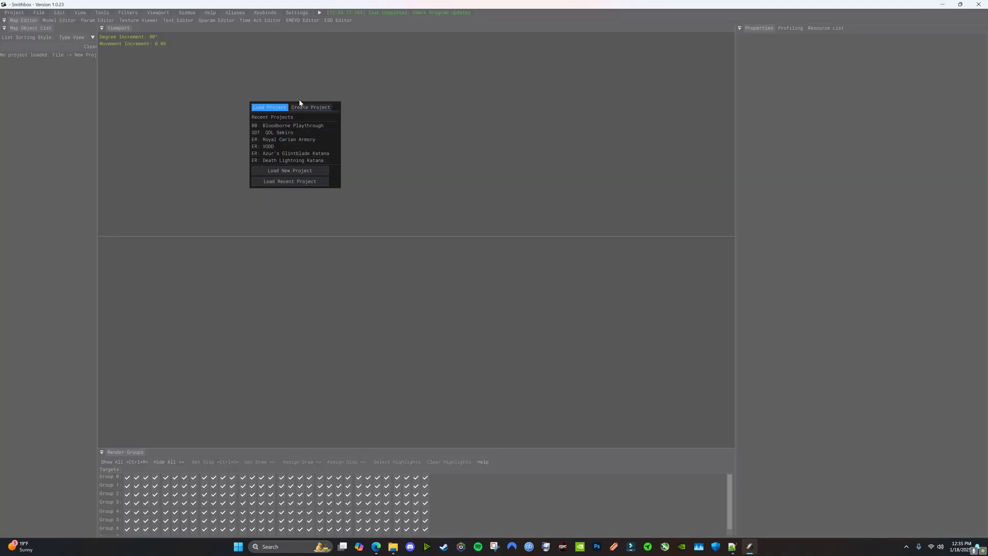
left_click(309, 107)
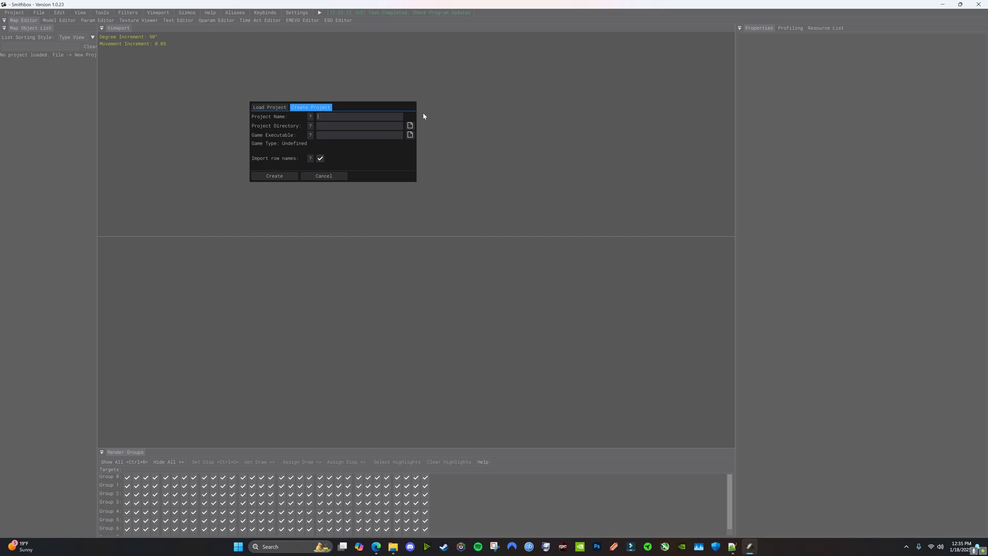
type("Tutorial")
left_click(410, 126)
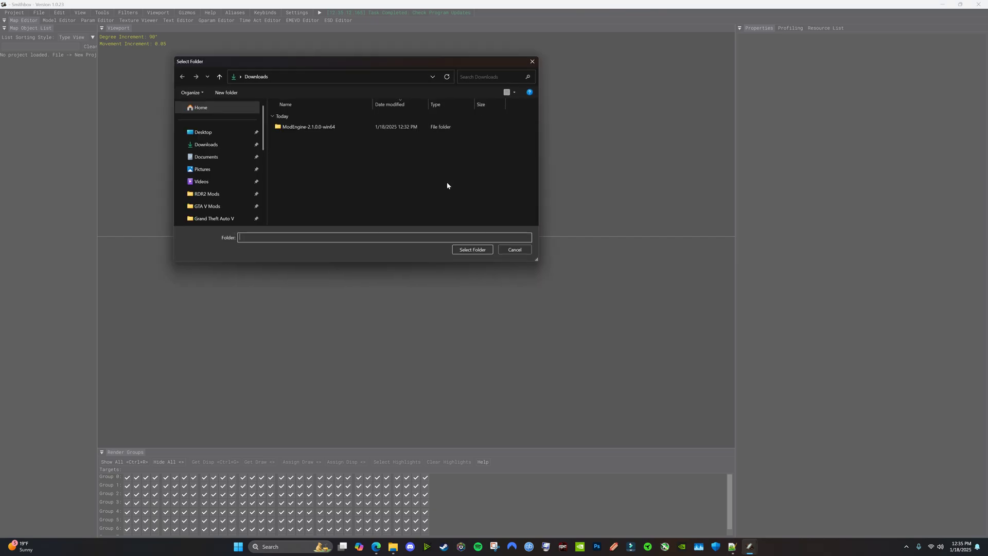
double_click(301, 127)
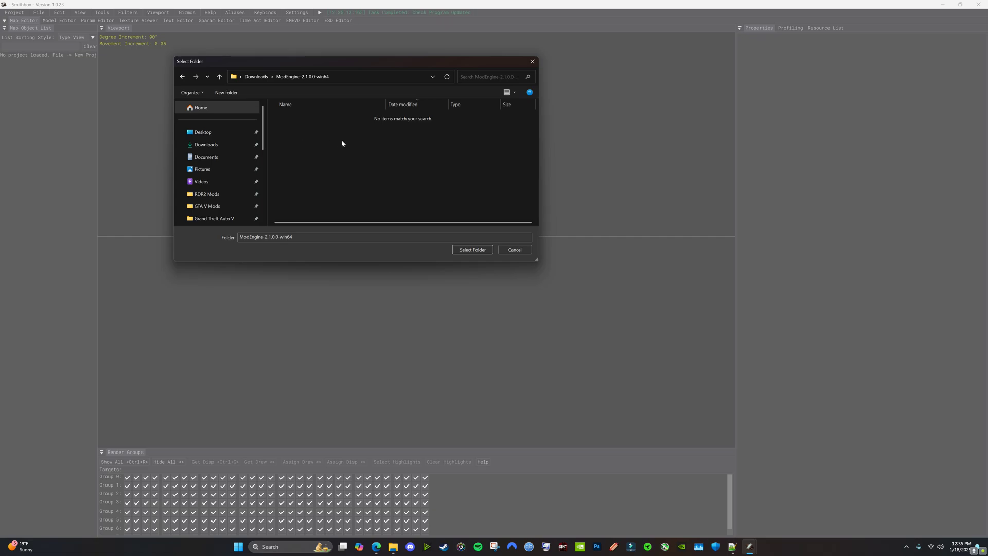
left_click(203, 132)
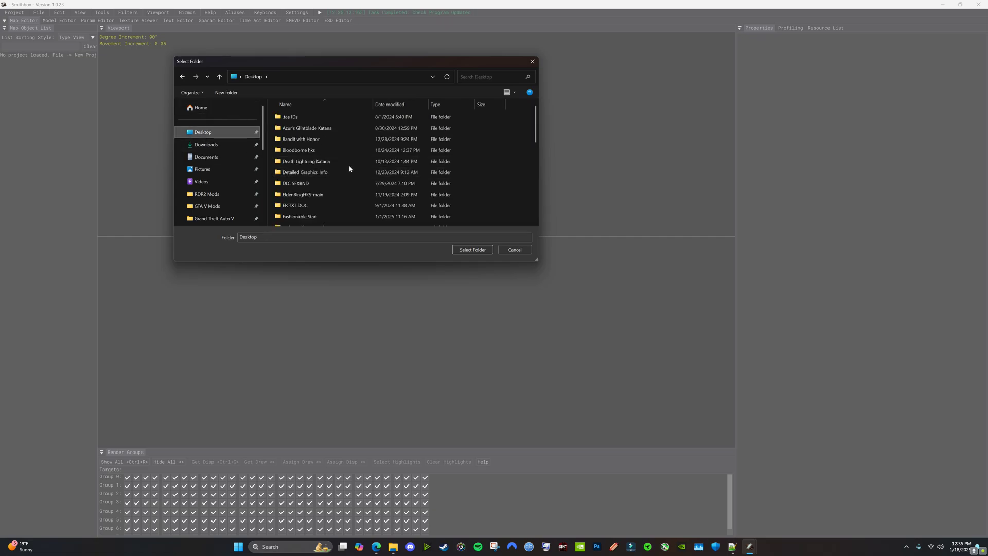
scroll(324, 162, "down", 3)
double_click(309, 177)
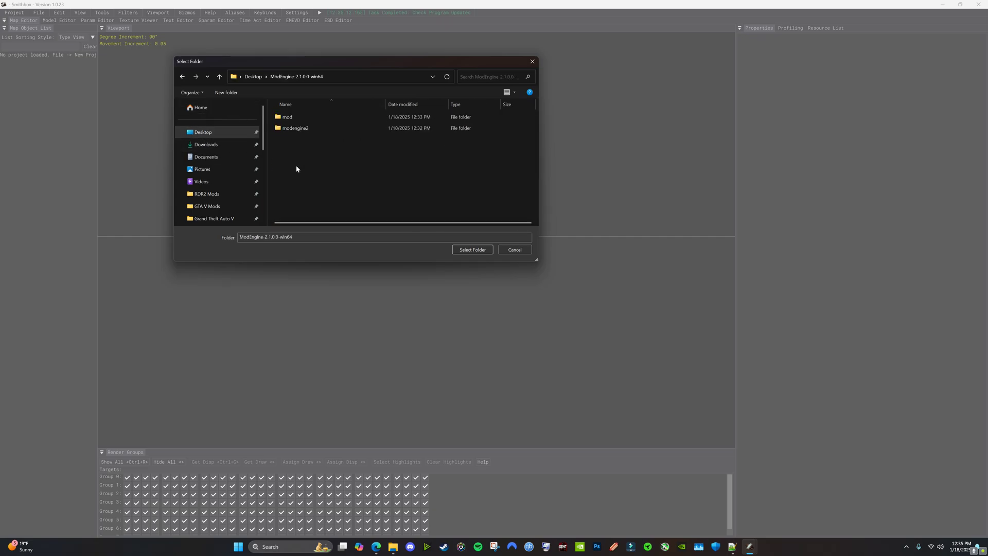
left_click(465, 250)
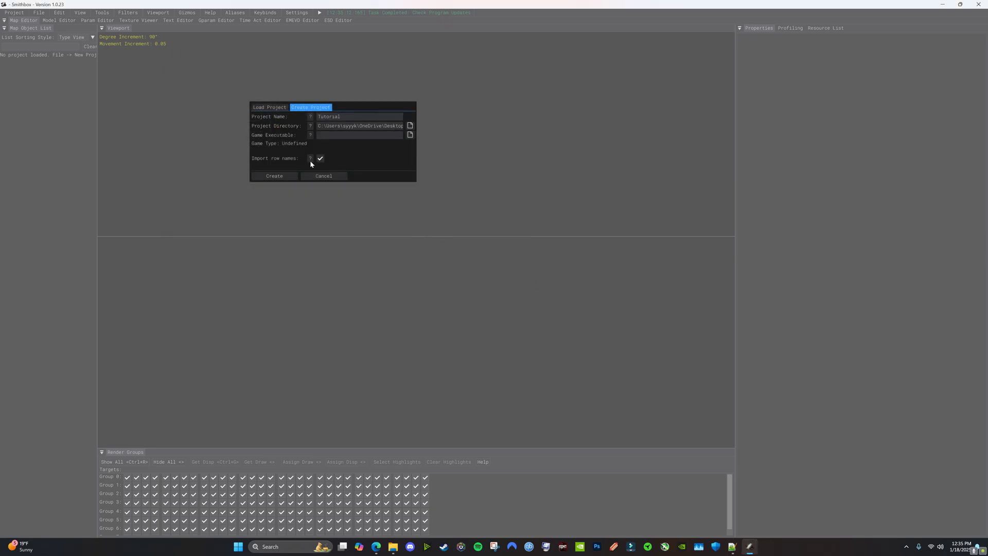
- Set the game executable to D:\Vanilla Elden Ring Ver 1.16\eldenring.exe
left_click(410, 136)
scroll(227, 185, "down", 3)
scroll(224, 188, "up", 3)
left_click(221, 142)
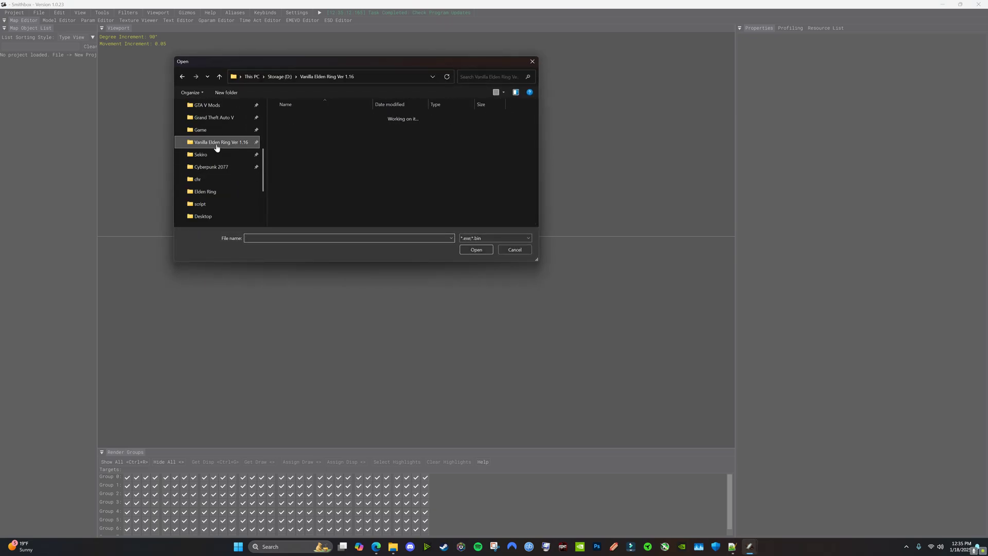
scroll(319, 170, "down", 4)
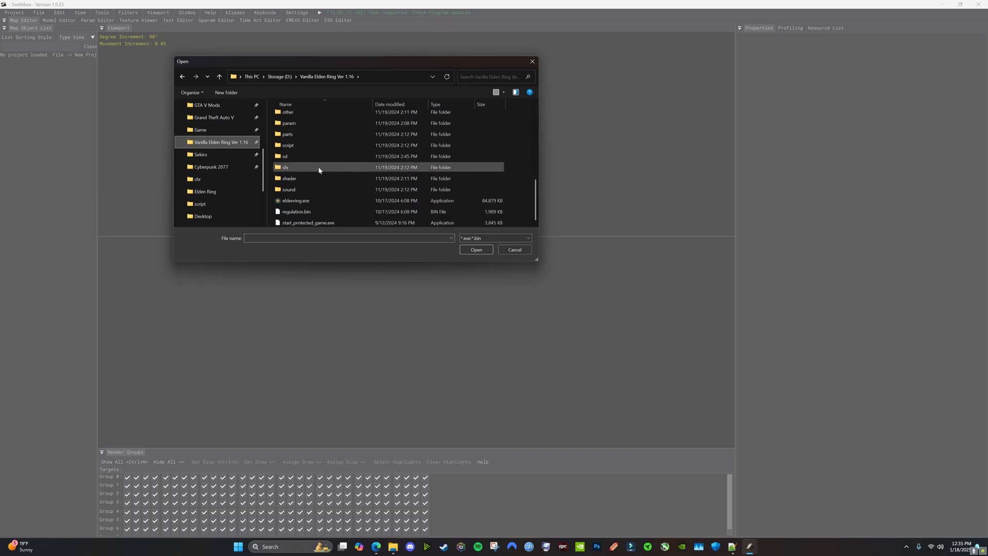
left_click(298, 201)
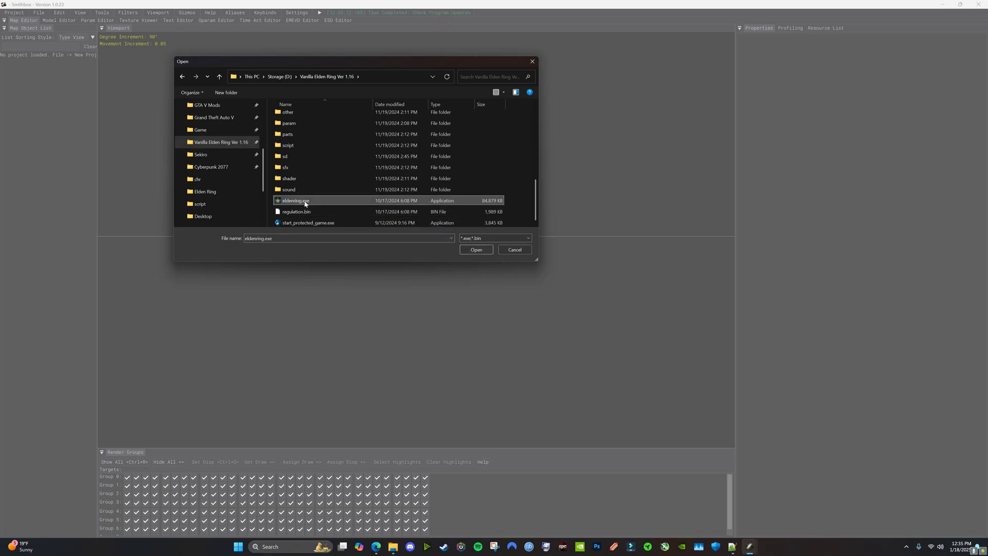
left_click(482, 252)
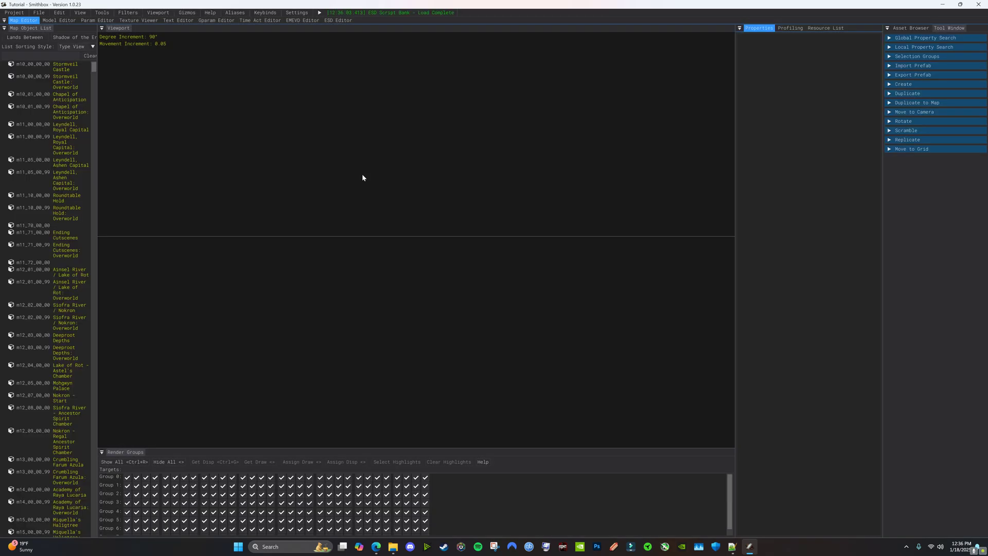
- Open EquipParamWeapon in the param editor and find the Royal Greatsword row by searching 'royal'
left_click(97, 20)
scroll(70, 249, "down", 6)
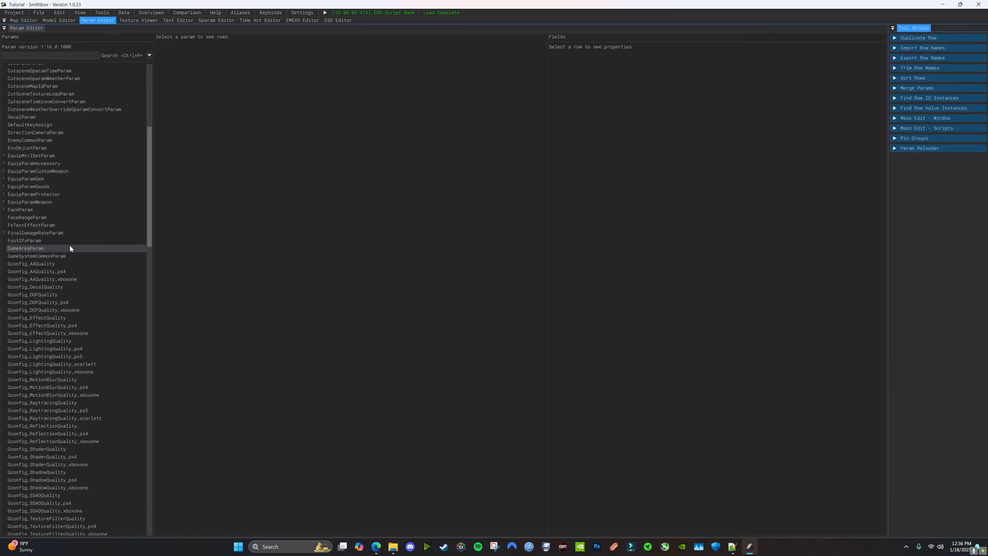
left_click(40, 202)
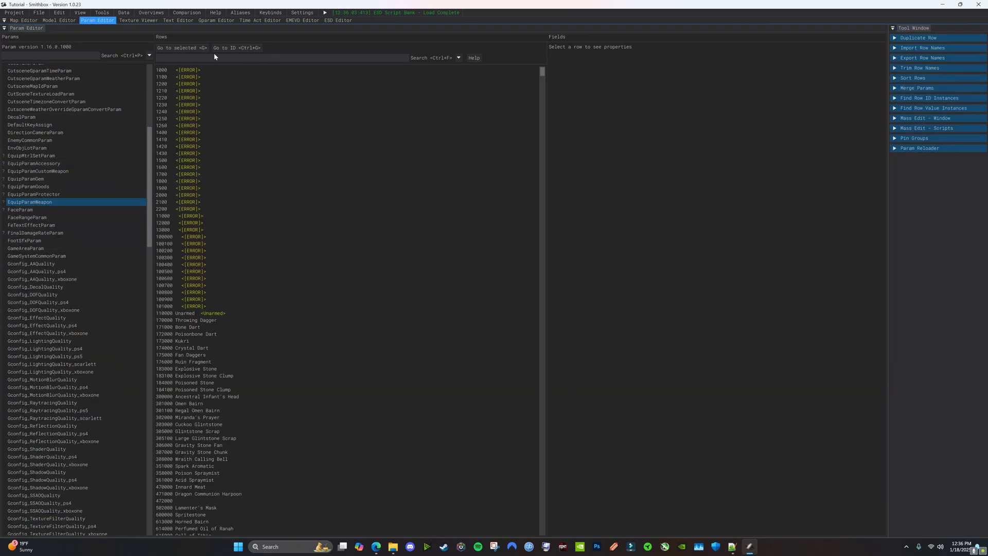
left_click(214, 58)
type("royal")
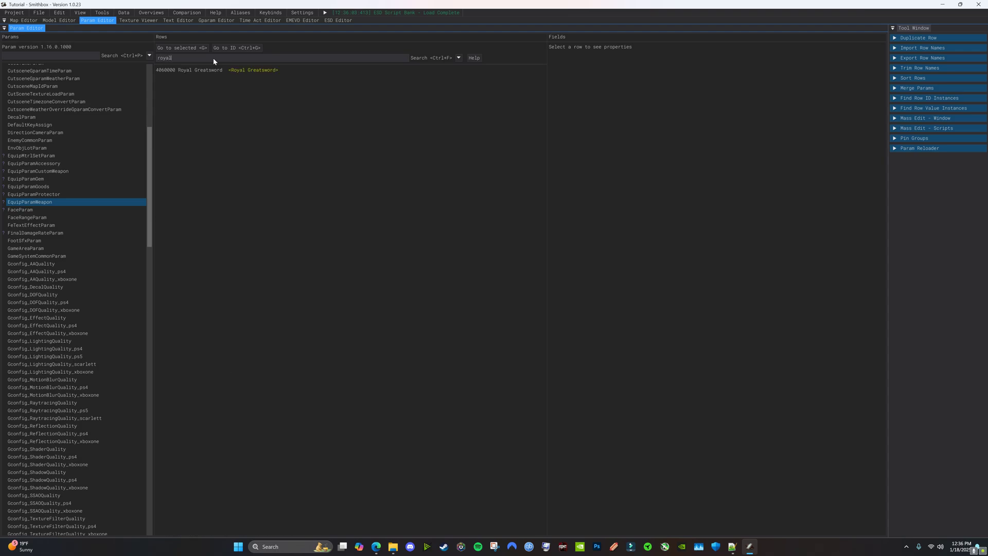
left_click(218, 69)
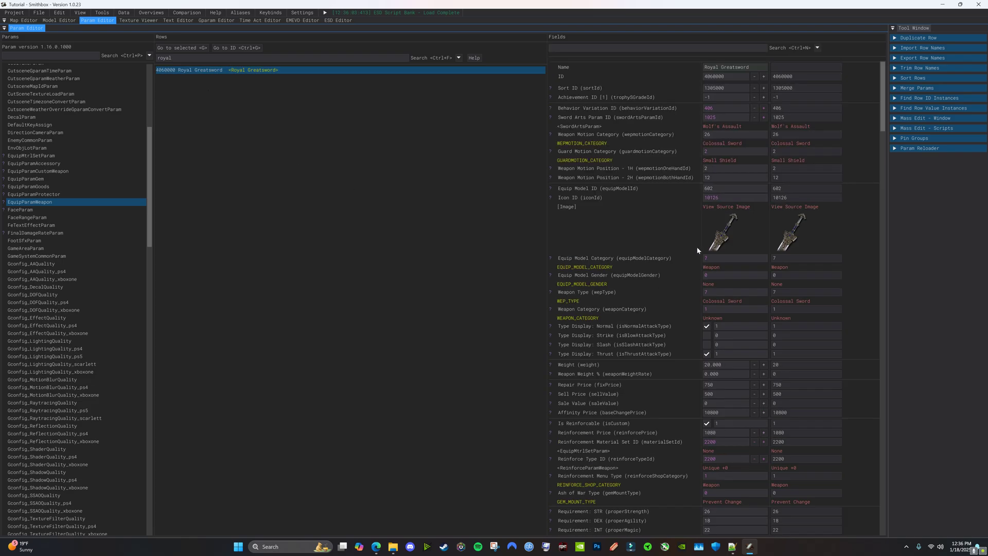
- Filter the fields by 'special', set Special Motion Category to 80, and save the params
scroll(661, 229, "down", 1)
scroll(633, 165, "up", 1)
left_click(586, 48)
type("special")
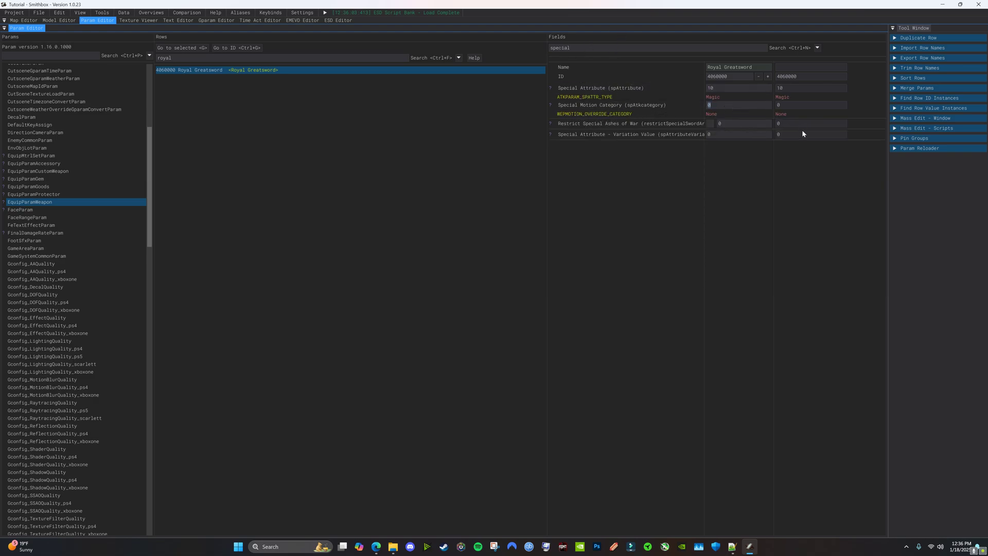
type("80")
key("Return")
left_click(38, 12)
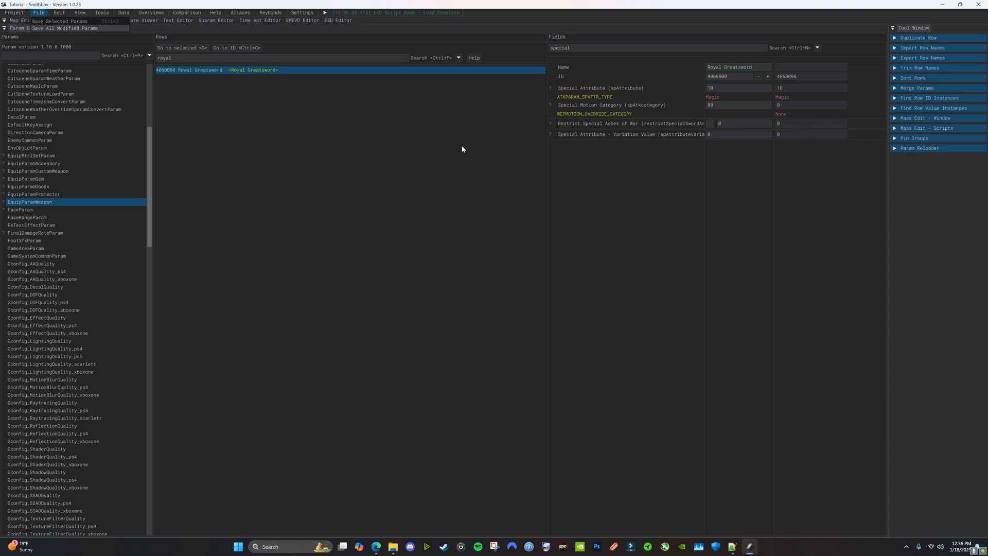
key("ctrl+s")
- Minimize Smithbox and browse to the ModEngine mod\chr folder
left_click(961, 4)
left_click(905, 78)
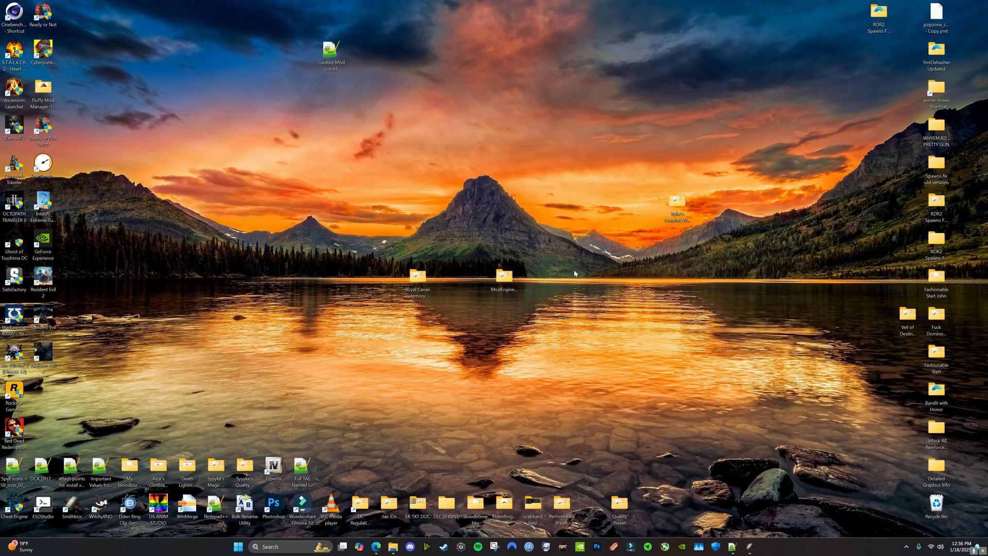
mouse_move(733, 546)
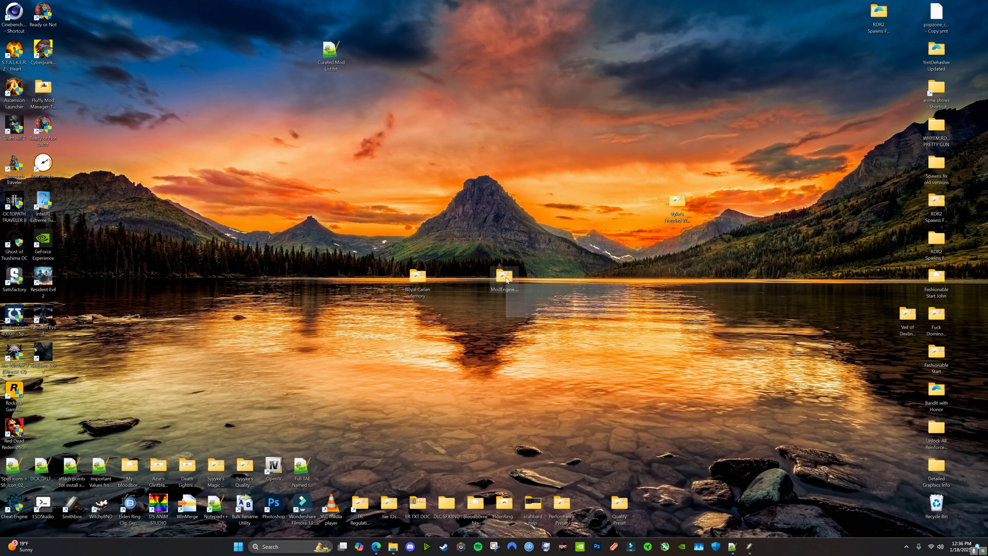
double_click(506, 280)
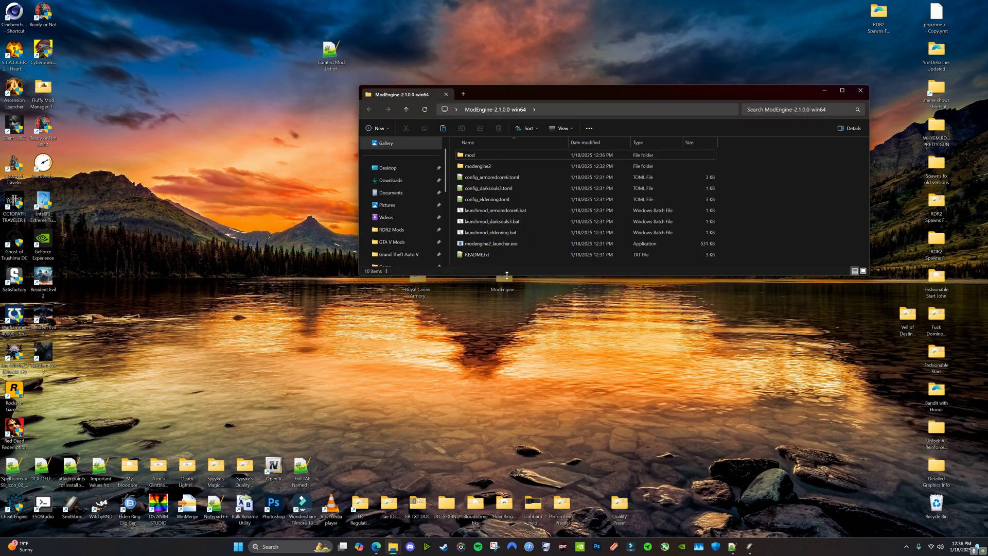
double_click(473, 157)
double_click(470, 167)
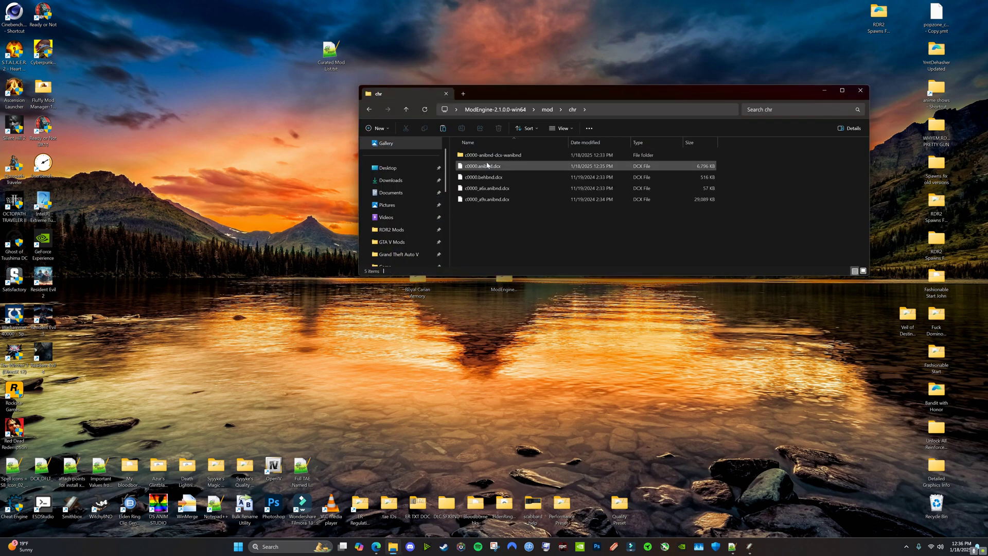
- Delete the unpacked c0000 anibnd folder, then unpack c0000_a6x.anibnd.dcx with WitchyBND and delete that output
right_click(488, 154)
left_click(576, 163)
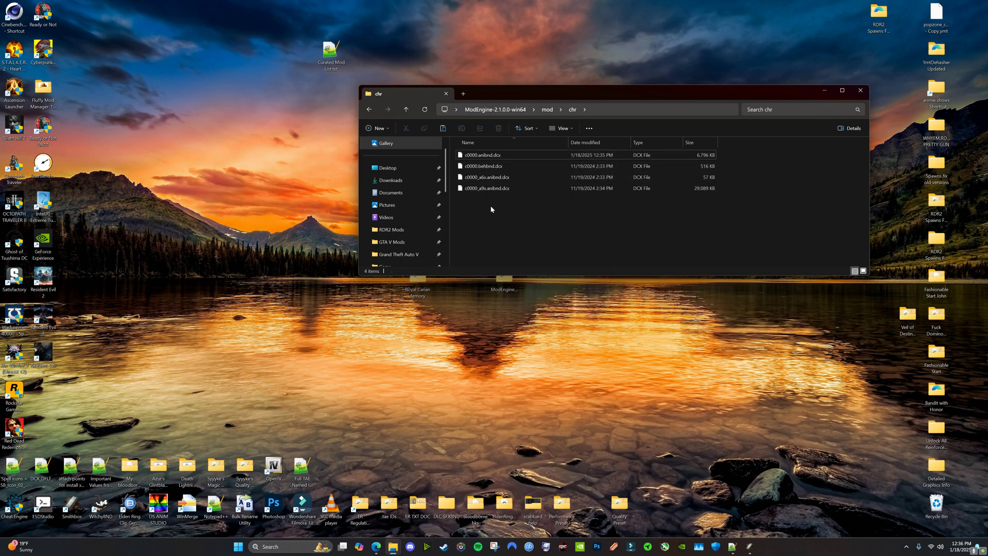
left_click_drag(485, 178, 106, 501)
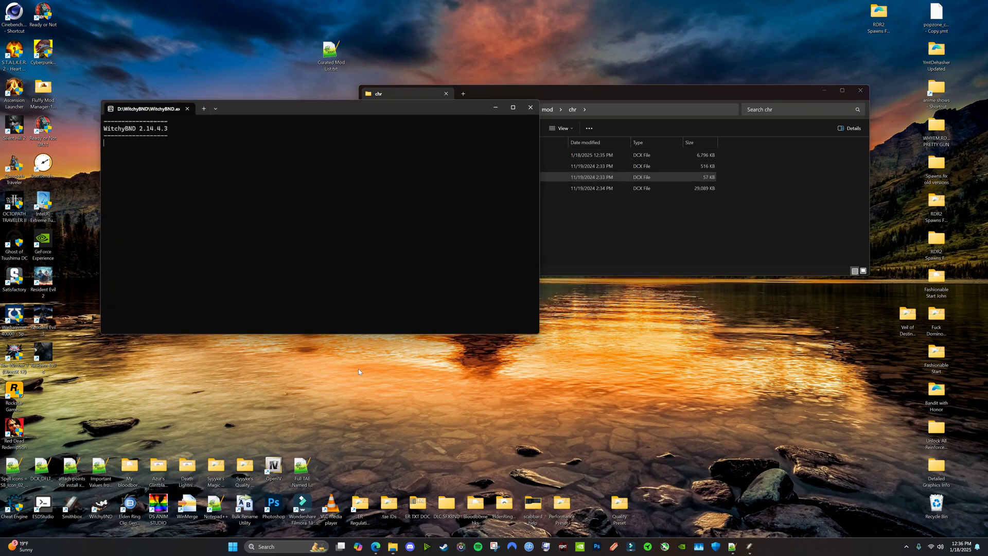
left_click(504, 237)
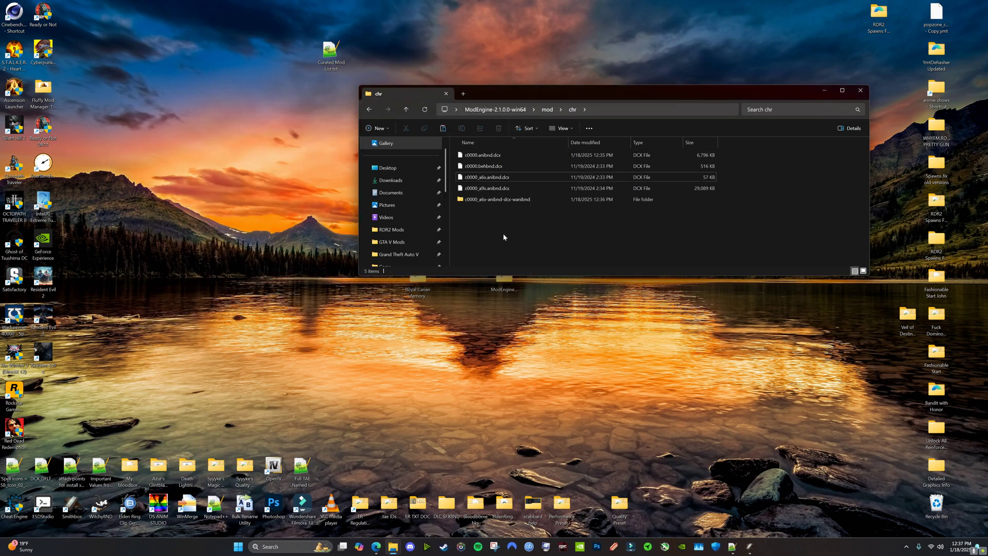
right_click(497, 200)
left_click(607, 208)
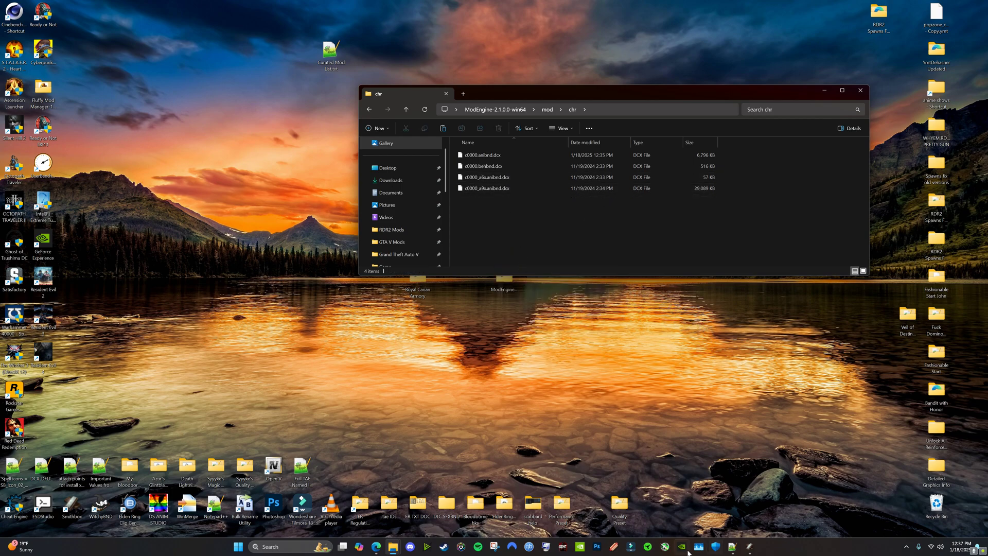
left_click(680, 532)
- Open the Vanilla Elden Ring Ver 1.16 chr folder in the second Explorer window
mouse_move(391, 544)
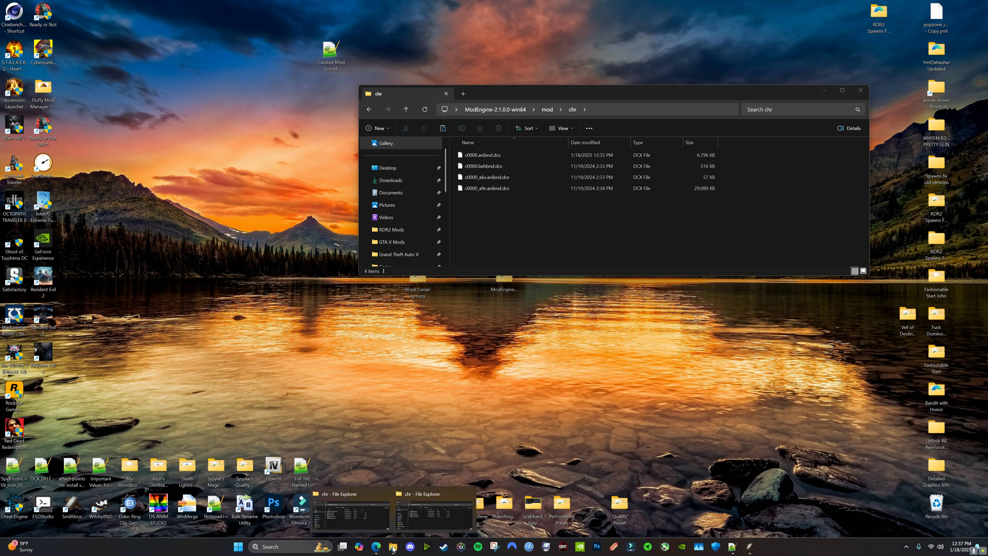
left_click(351, 507)
scroll(387, 221, "down", 2)
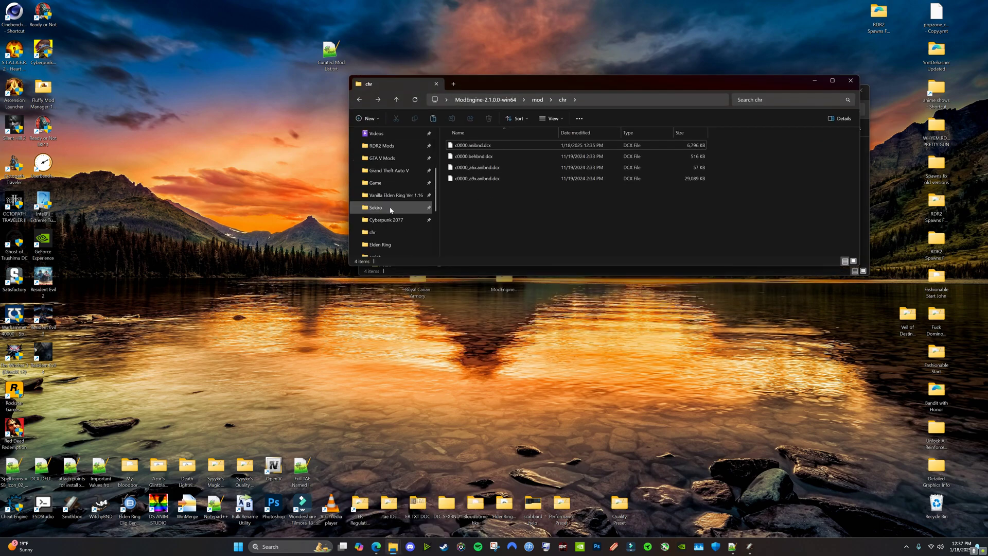
left_click(390, 195)
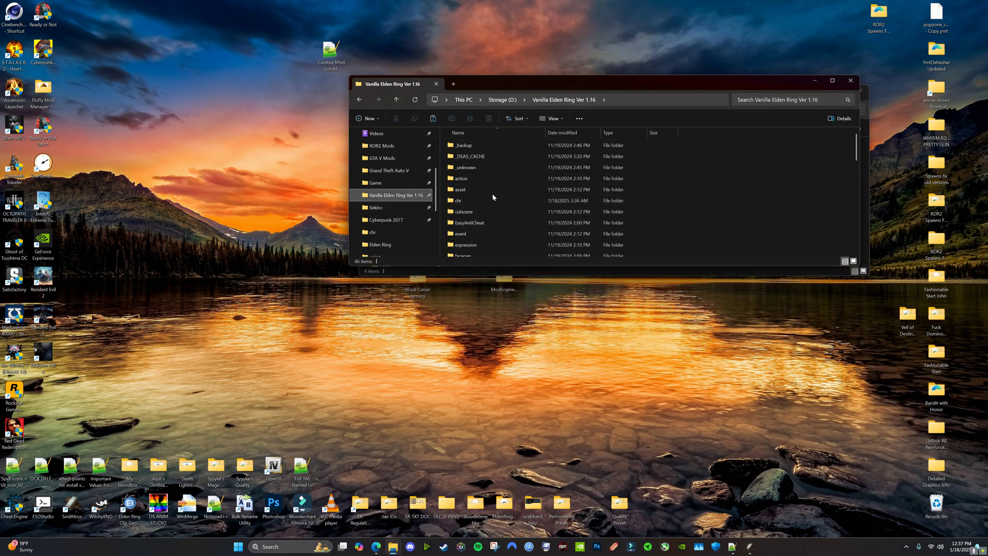
scroll(540, 201, "down", 1)
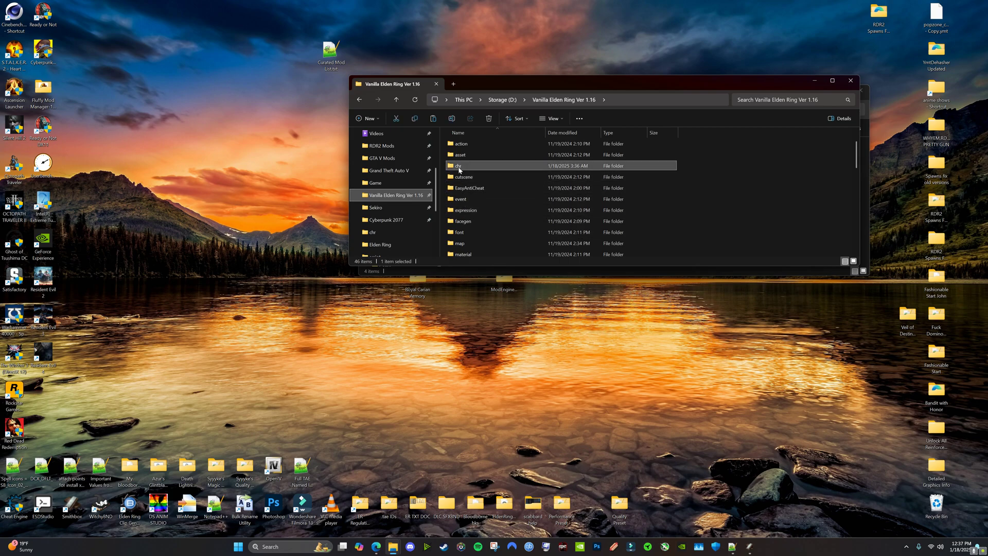
double_click(459, 166)
scroll(489, 193, "down", 2)
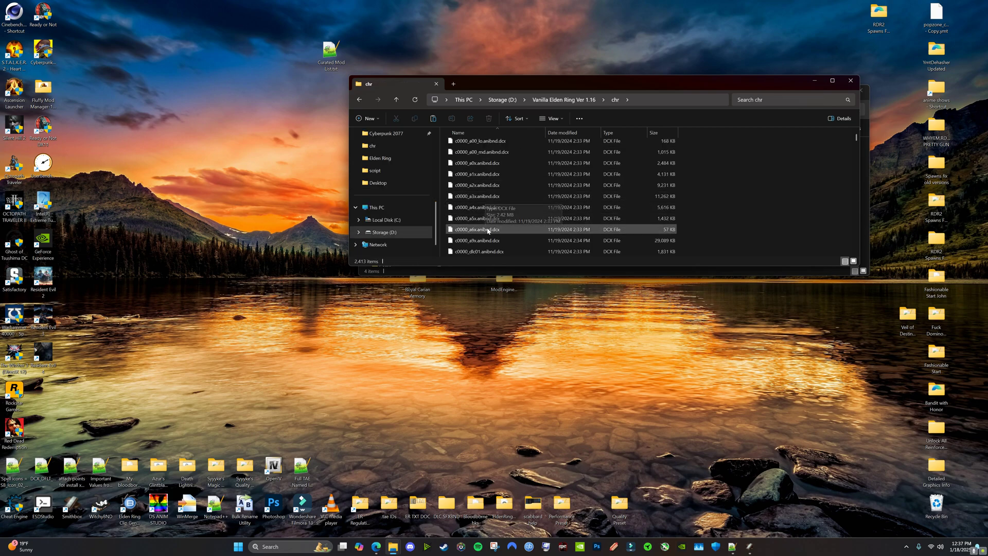
- Compare the sizes of the vanilla c0000 anibnd files a0x through a9x, ending on a3x
left_click(479, 184)
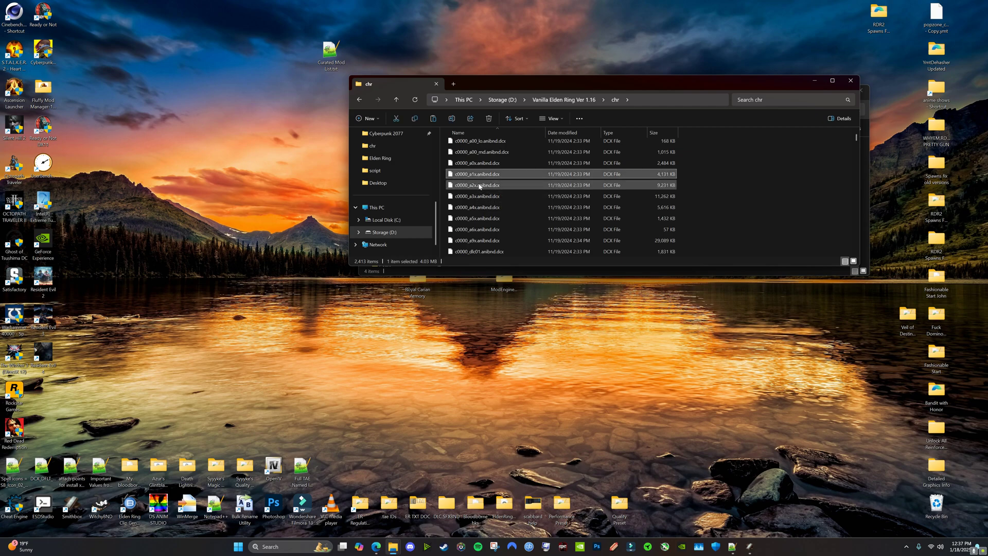
left_click(483, 229)
left_click(481, 218)
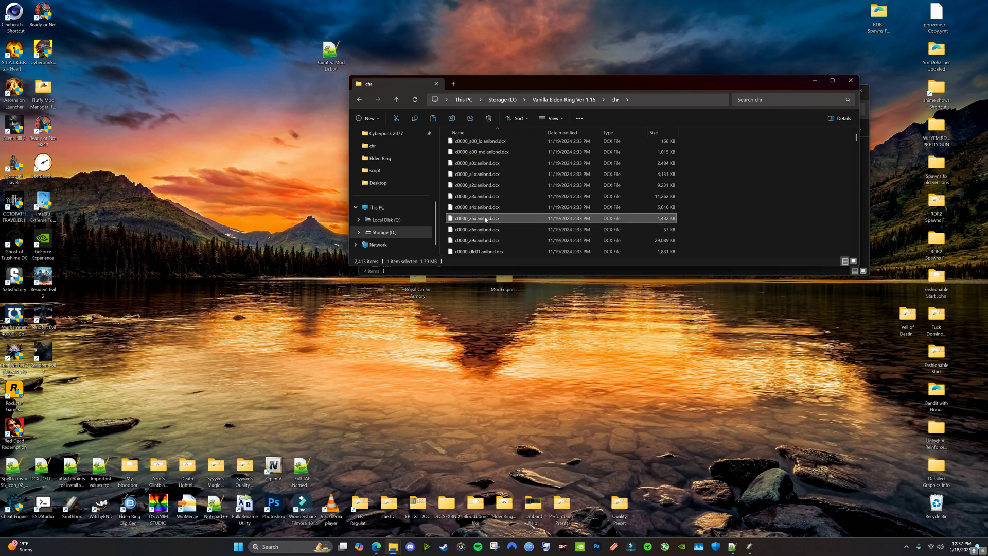
left_click(481, 185)
left_click(481, 174)
left_click(481, 164)
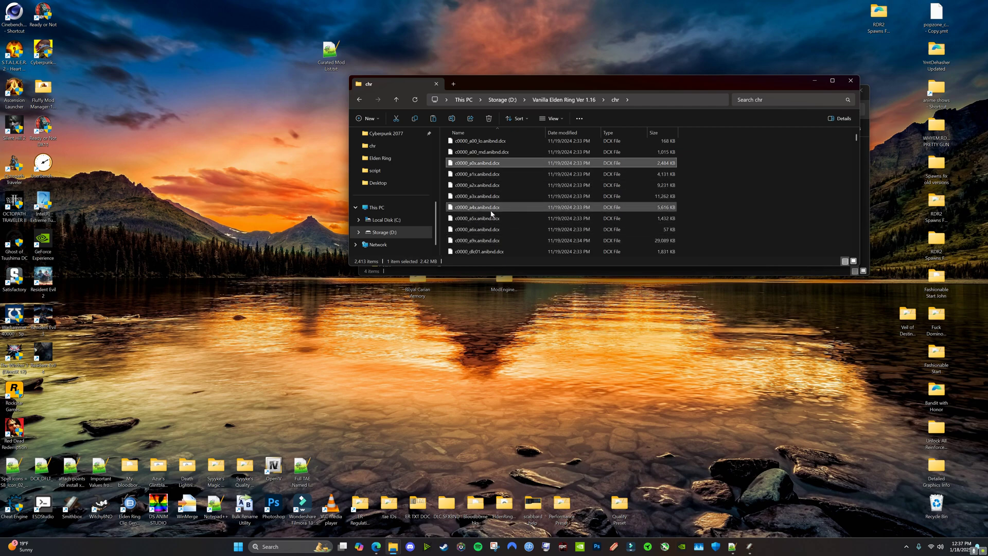
left_click(484, 240)
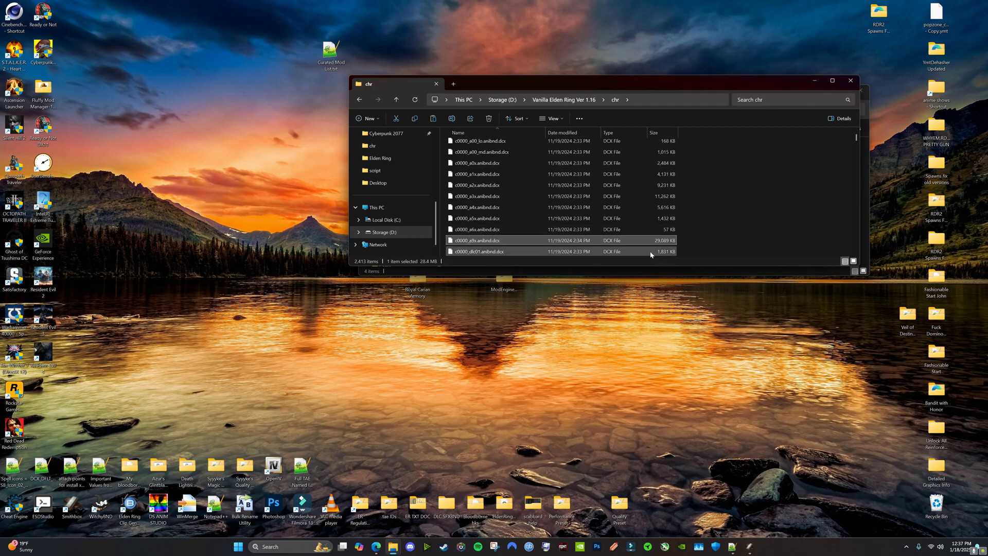
scroll(494, 234, "up", 2)
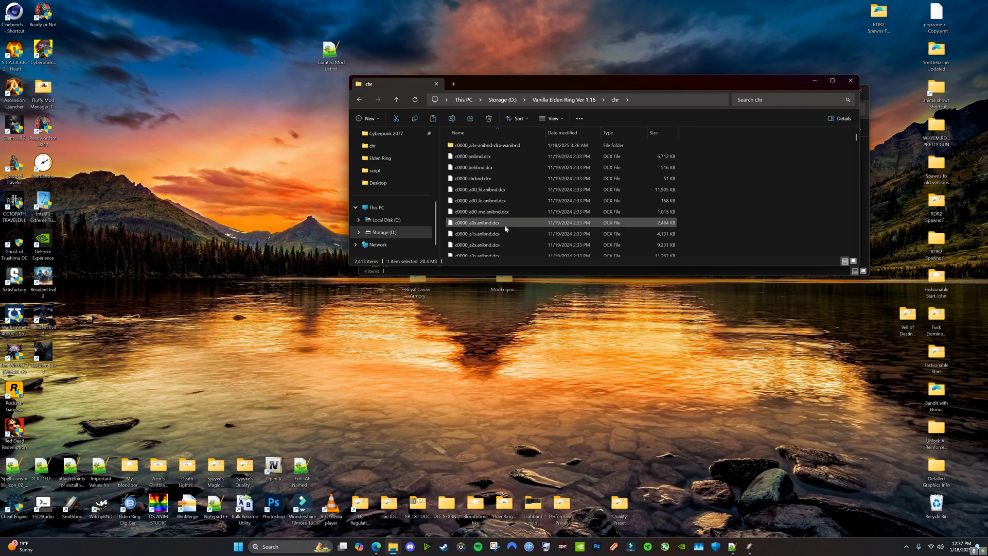
scroll(481, 216, "down", 2)
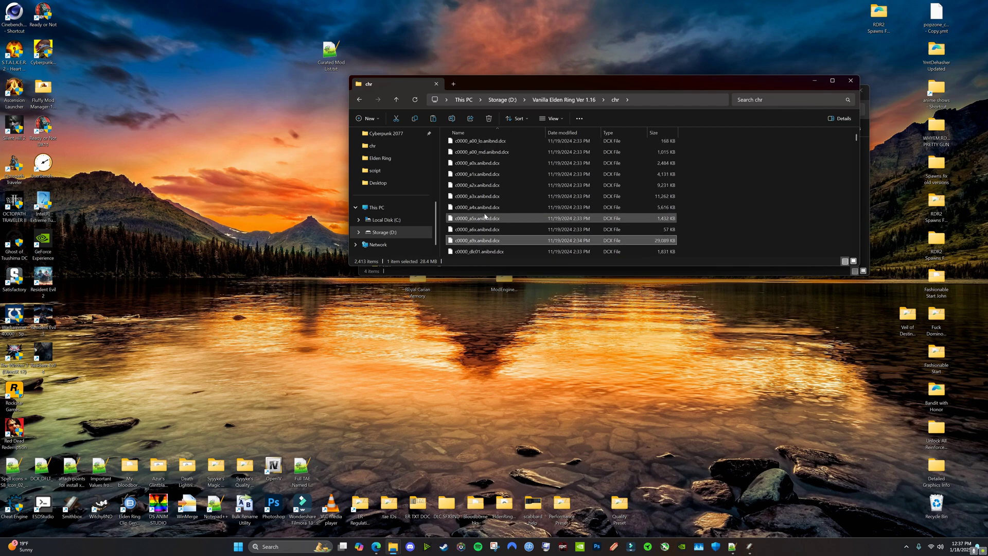
left_click(477, 196)
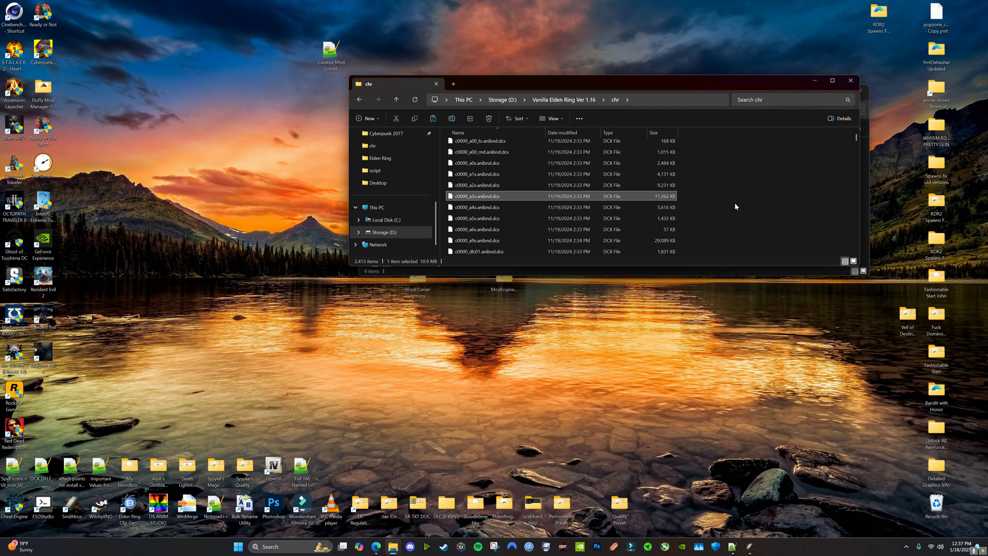
- Unpack c0000_a3x.anibnd.dcx with WitchyBND, delete the result, and unpack it again
left_click_drag(464, 202, 469, 199)
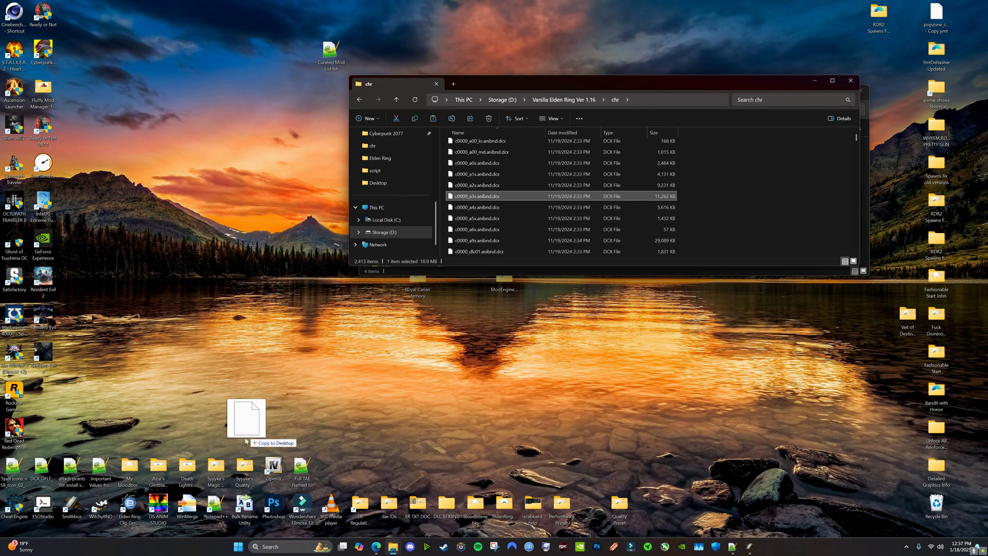
left_click_drag(244, 452, 101, 506)
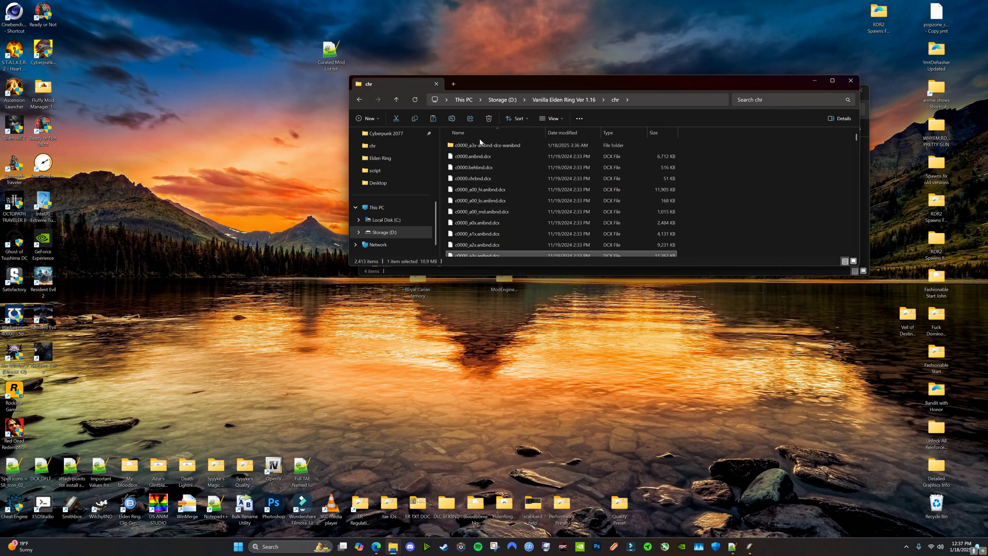
right_click(479, 146)
left_click(582, 157)
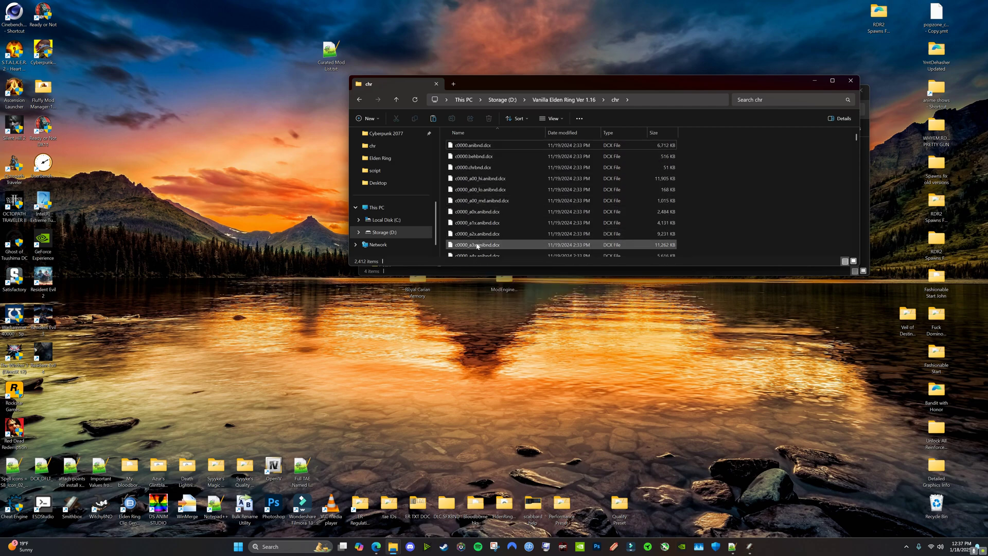
left_click_drag(477, 246, 101, 506)
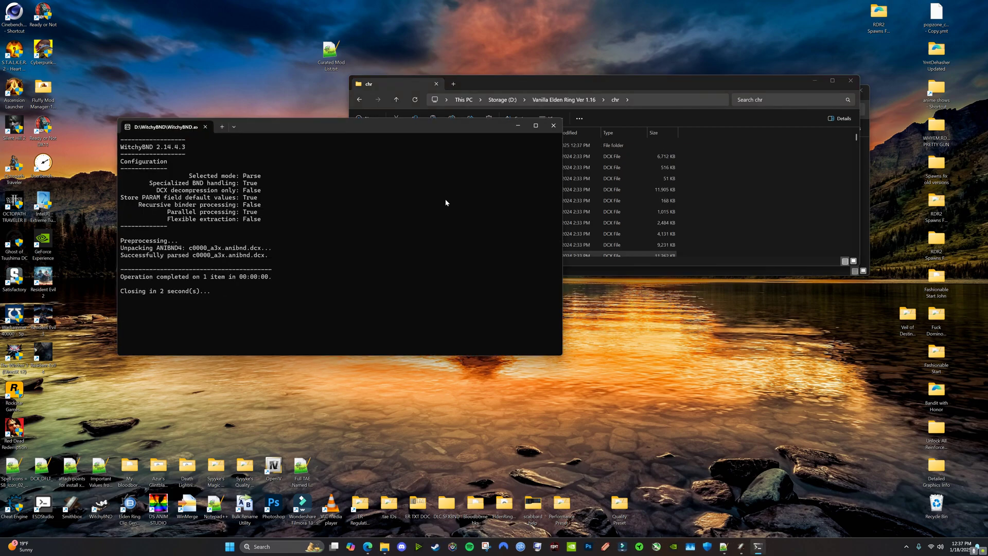
- Open the unpacked c0000_a3x folder down to INTERROOT_win64\chr\c0000\hkx\a3x_compendium
double_click(471, 146)
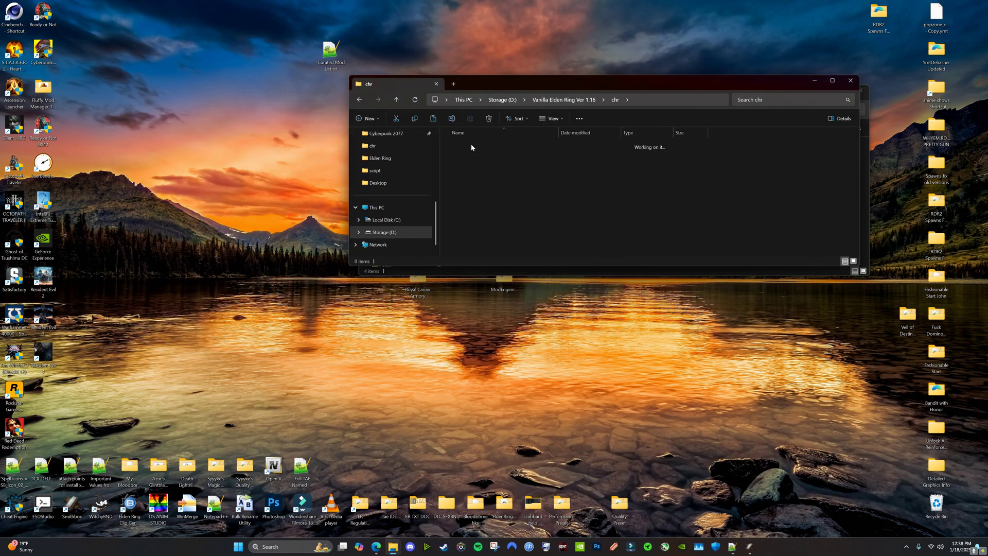
double_click(470, 145)
double_click(471, 145)
double_click(470, 146)
double_click(471, 146)
double_click(470, 147)
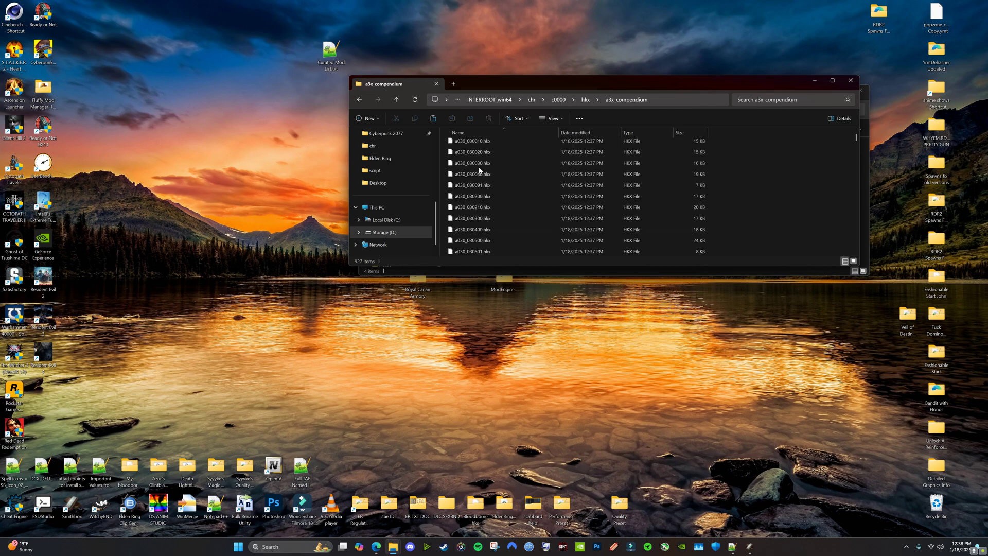
scroll(476, 177, "down", 10)
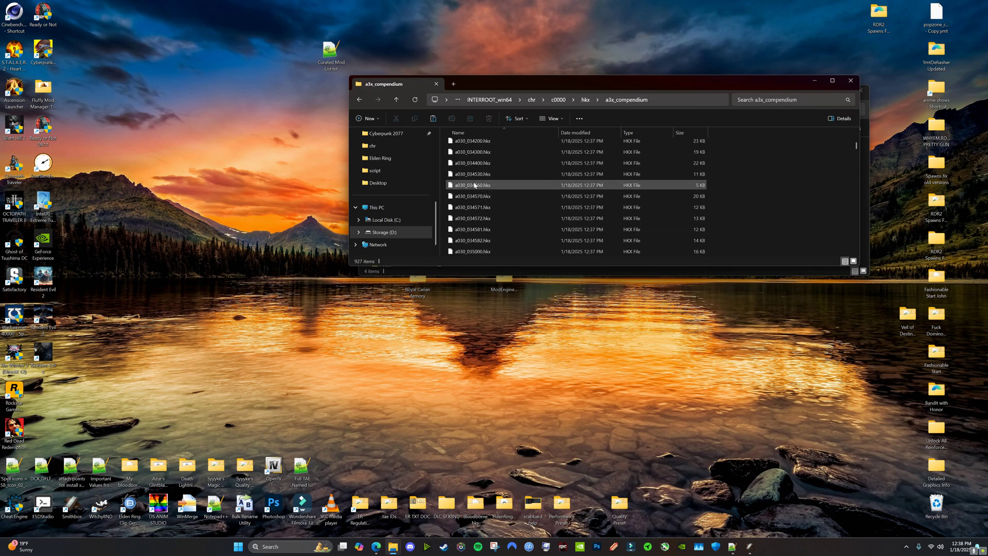
scroll(462, 191, "up", 5)
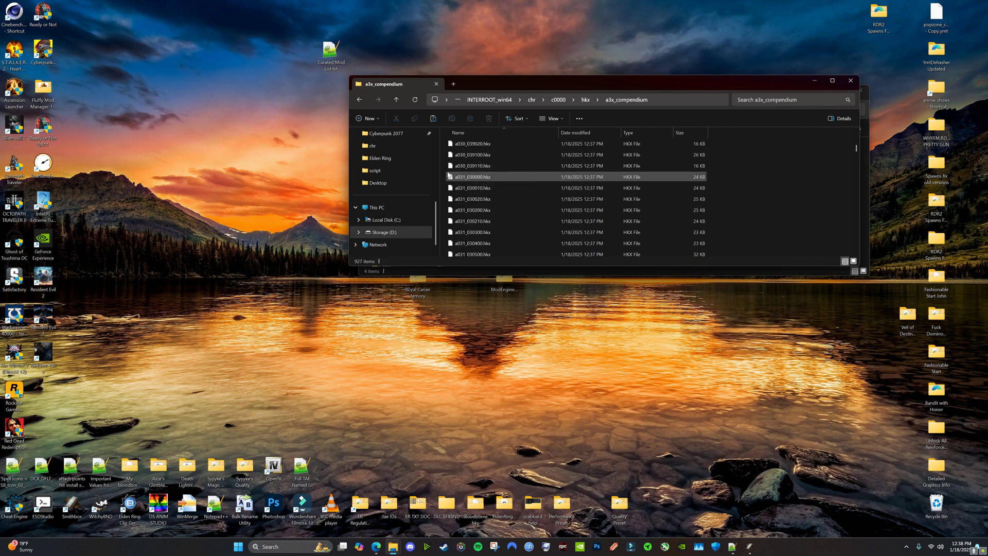
- Select the whole run of a031 animation files and copy them
left_click_drag(446, 190, 490, 203)
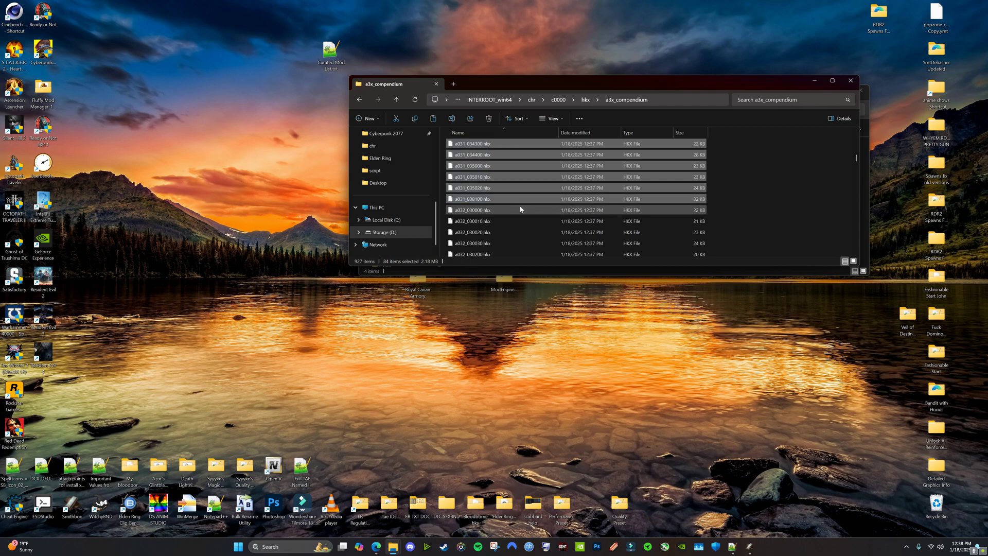
right_click(465, 202)
key("Escape")
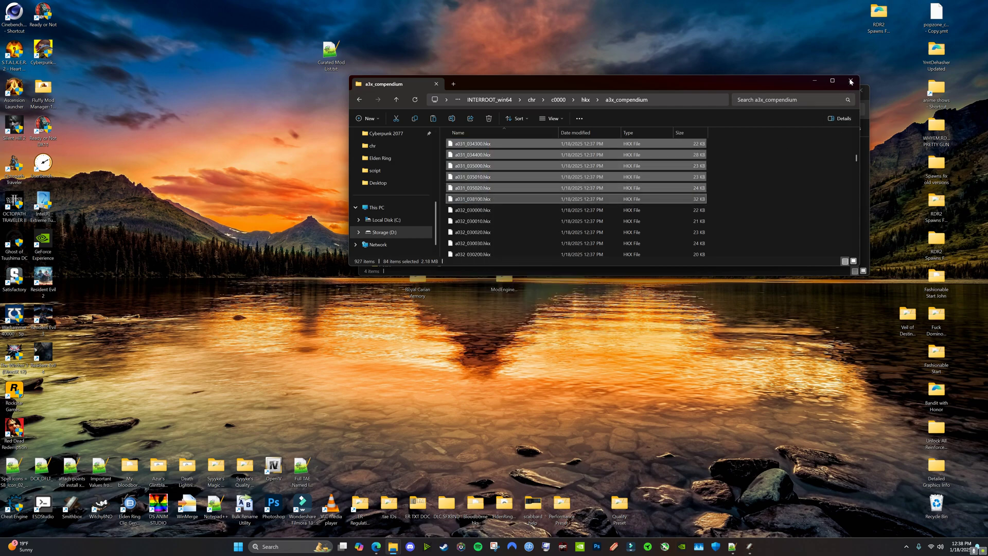
- Close the a3x_compendium window and unpack the mod's c0000_a6x.anibnd.dcx with WitchyBND
left_click(851, 82)
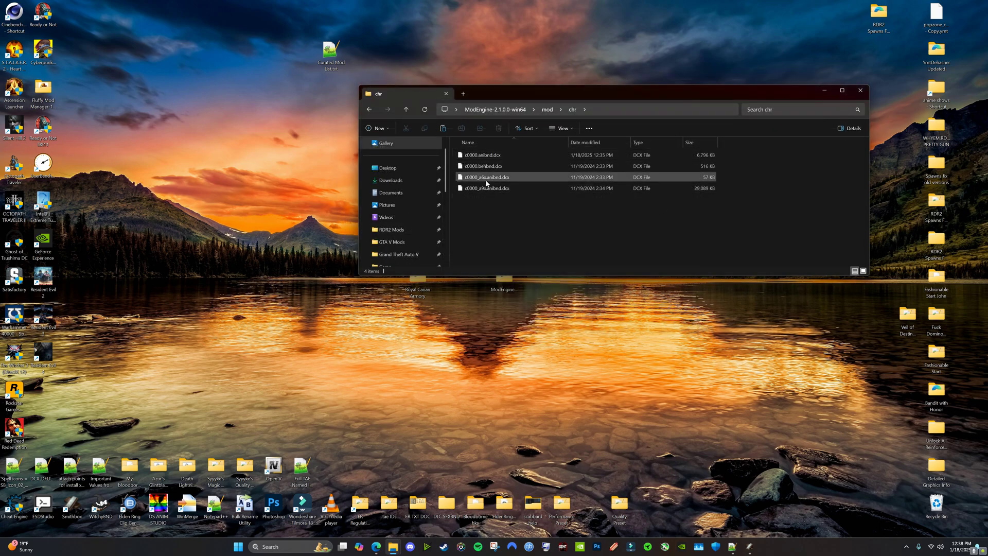
left_click_drag(490, 180, 100, 507)
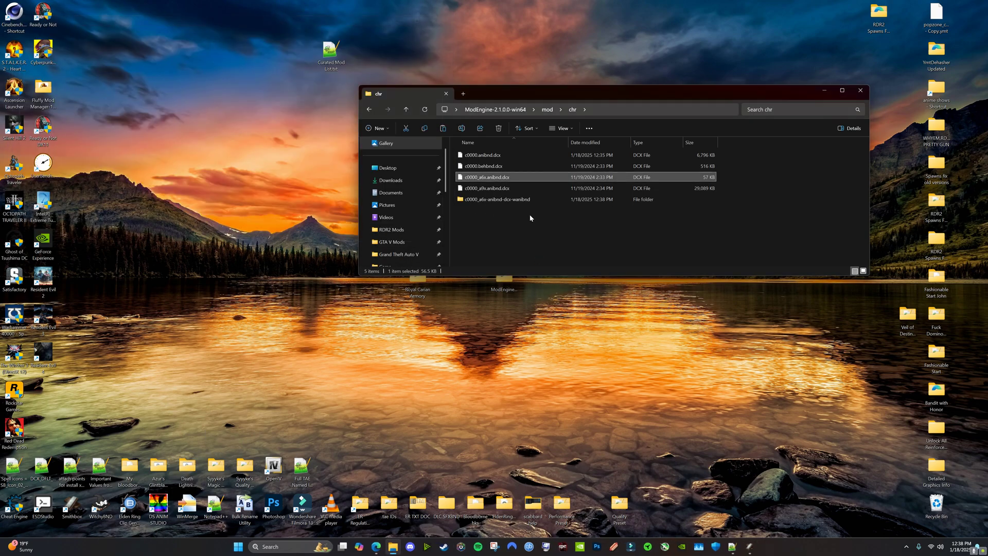
left_click(481, 200)
double_click(481, 201)
- Go down into INTERROOT_win64\chr\c0000\hkx\a6x_compendium and paste the copied a031 files there
double_click(480, 155)
double_click(480, 155)
double_click(480, 156)
double_click(480, 156)
double_click(480, 156)
right_click(668, 249)
left_click(683, 256)
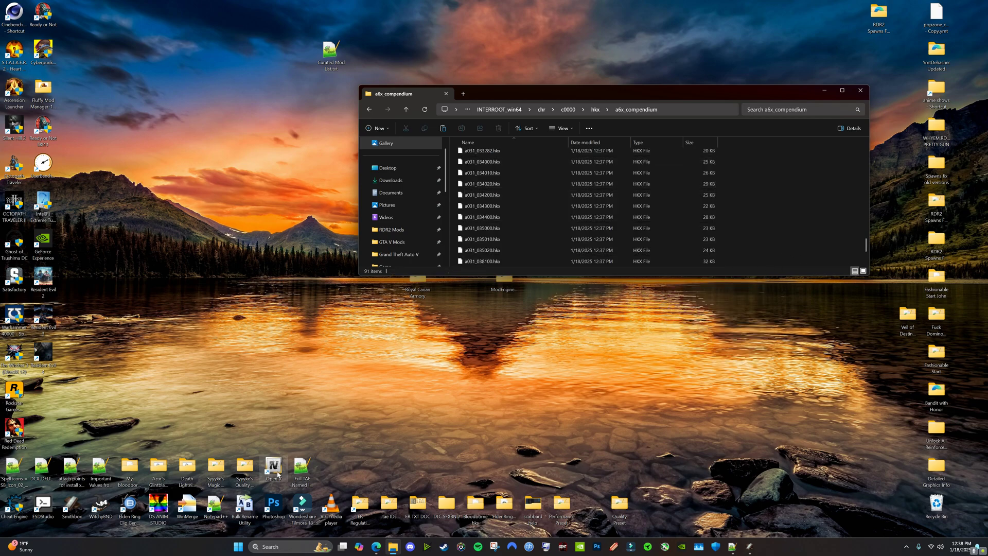
- Launch Bulk Rename Utility and load the a6x_compendium folder by pasting its path
double_click(246, 508)
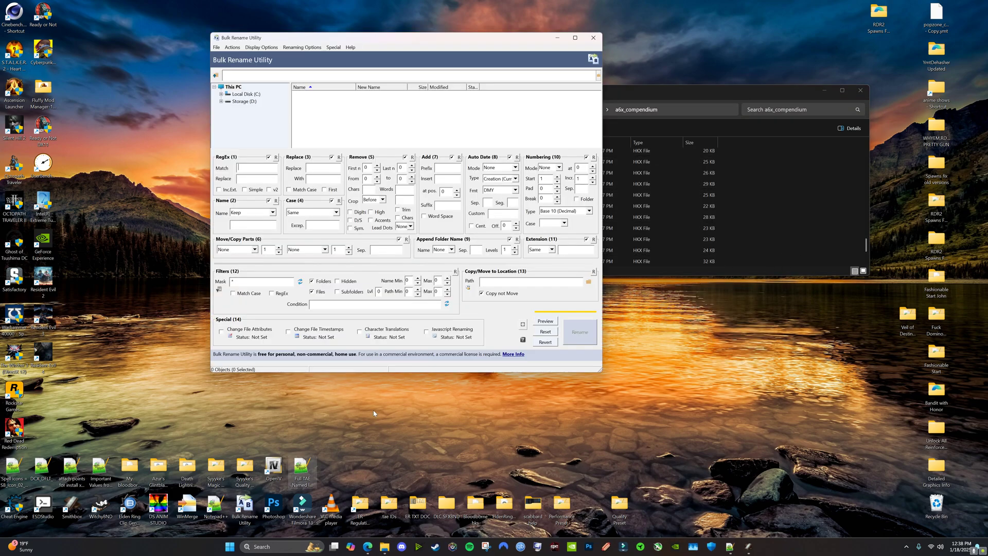
left_click(638, 110)
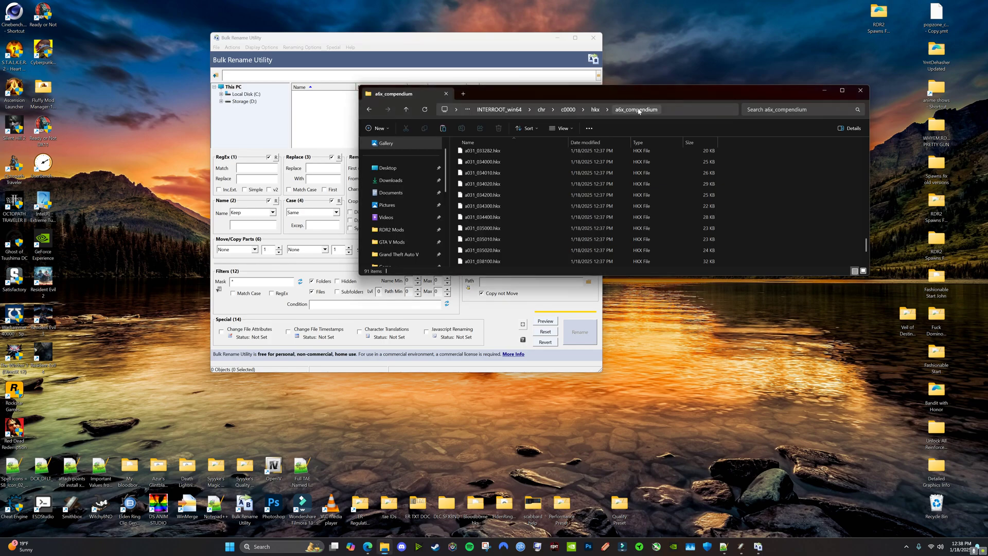
left_click(666, 112)
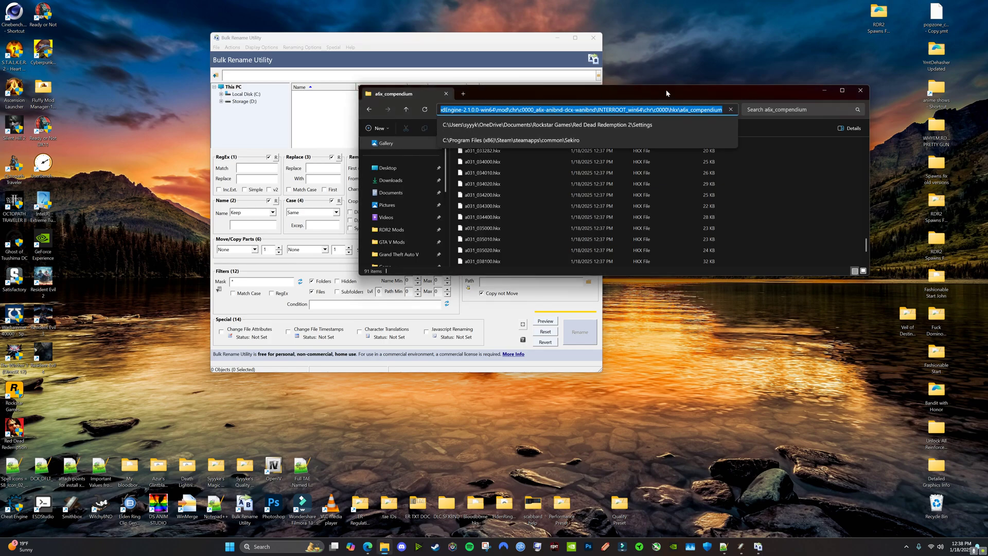
key("Escape")
key("Escape")
left_click(374, 177)
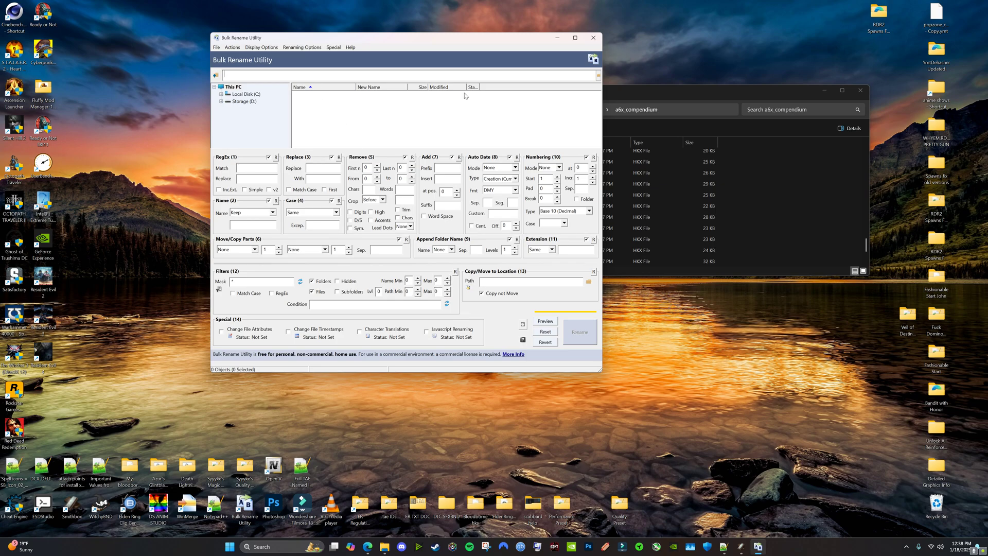
type("C:\\Users\\syyyk\\OneDrive\\Desktop\\ModEngine-2.1.0.0-win64\\mod\\chr\\c0000_a6x-anibnd-dcx-wanibnd\\INTERROOT_win64\\chr\\c0000\\hkx\\a6x_compendium")
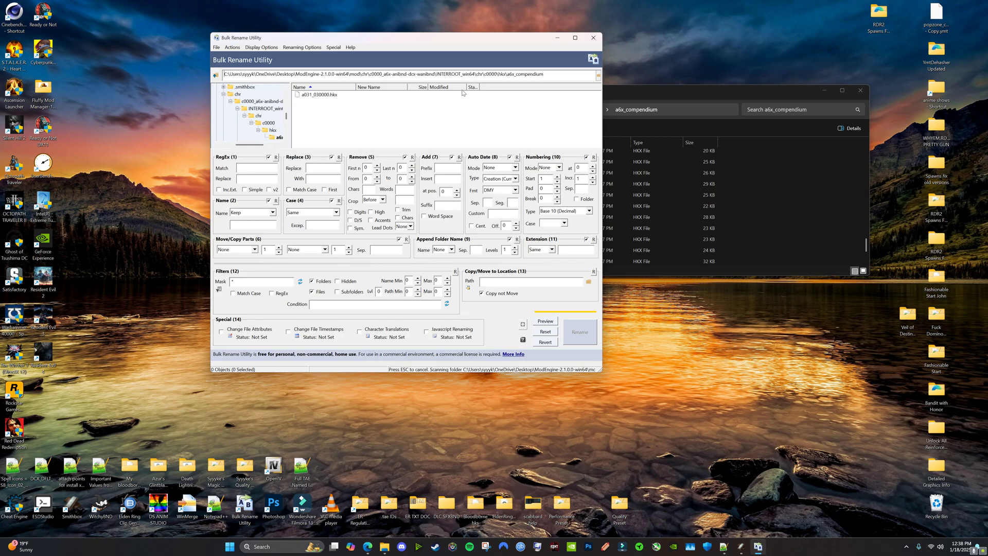
key("Return")
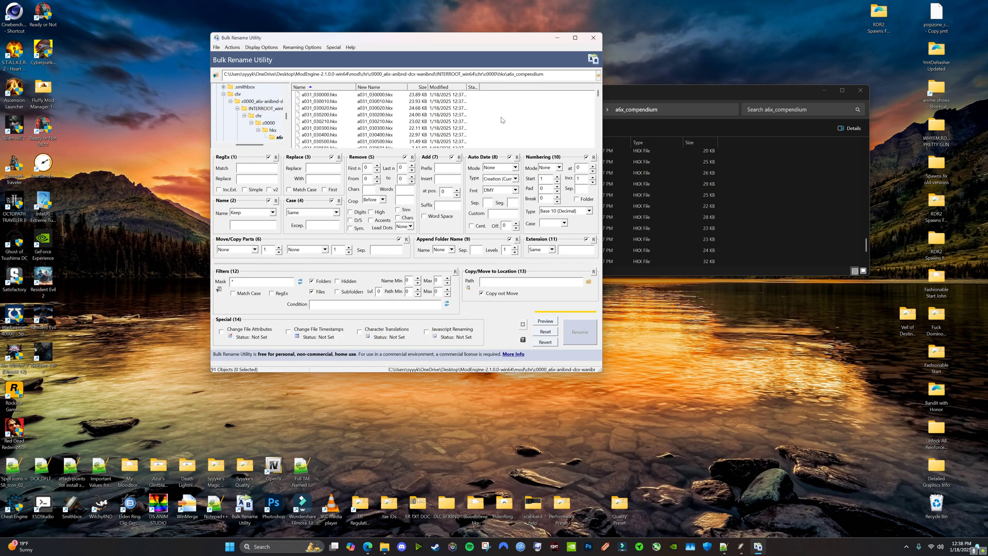
- Replace 031 with 080 in all file names, confirm the 84 renames, and close the utility
key("ctrl+a")
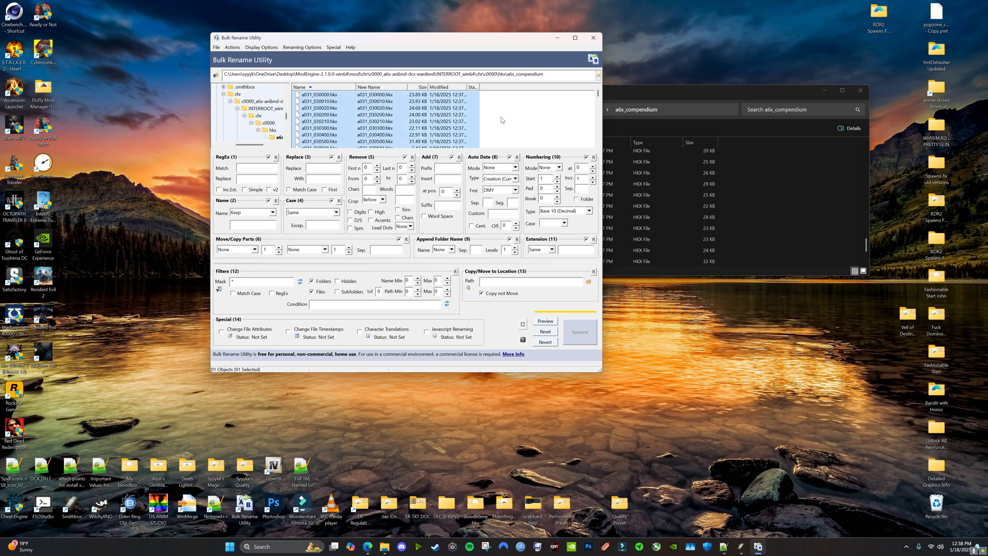
left_click(322, 167)
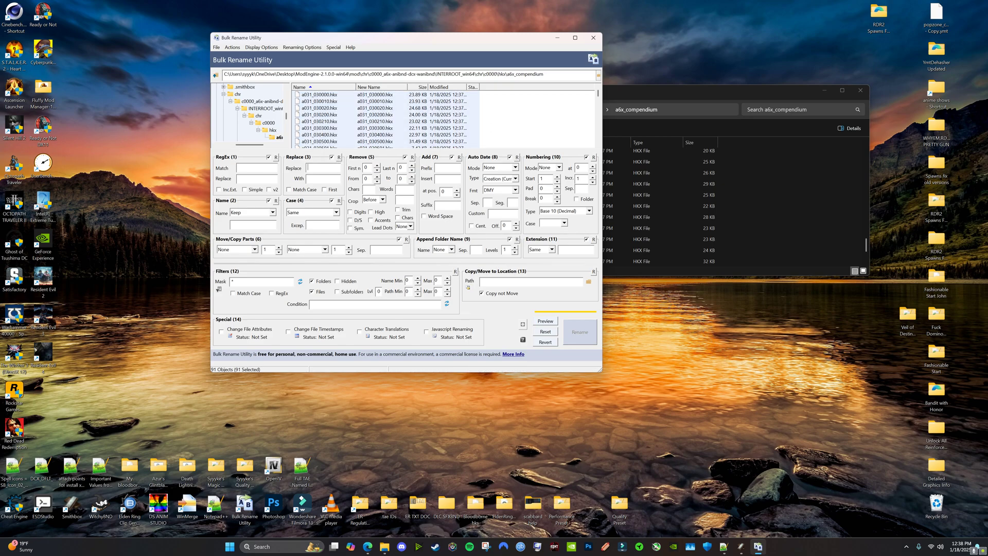
type("031")
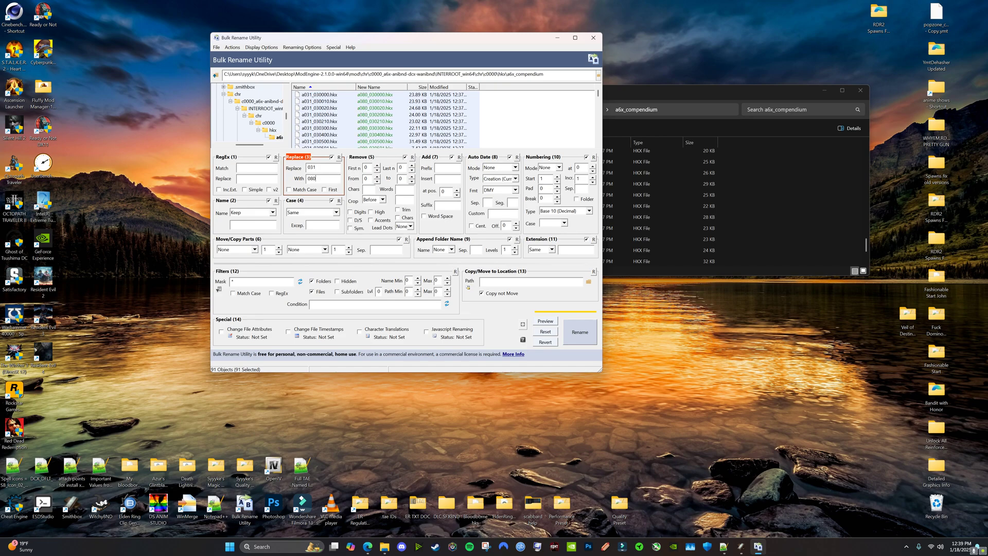
left_click(582, 335)
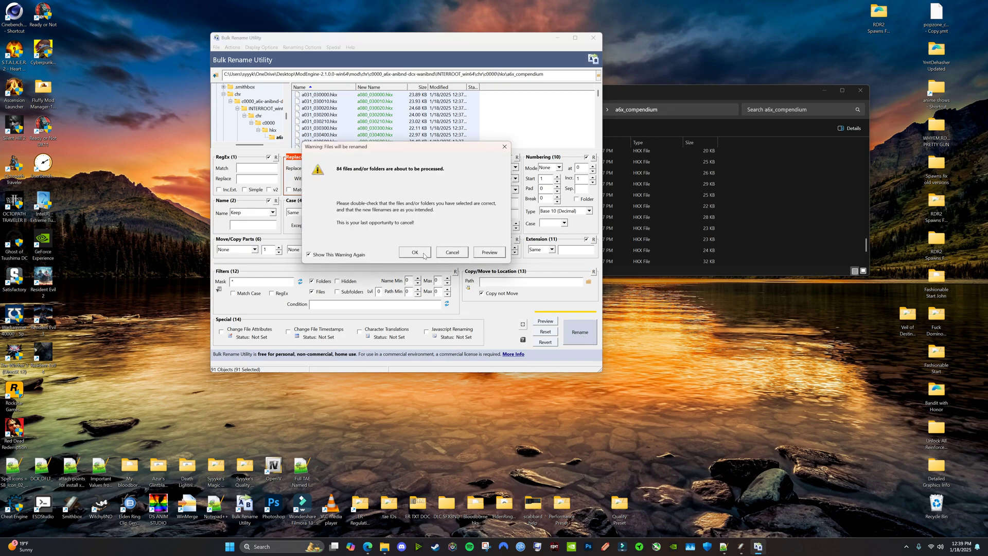
left_click(415, 252)
left_click(453, 253)
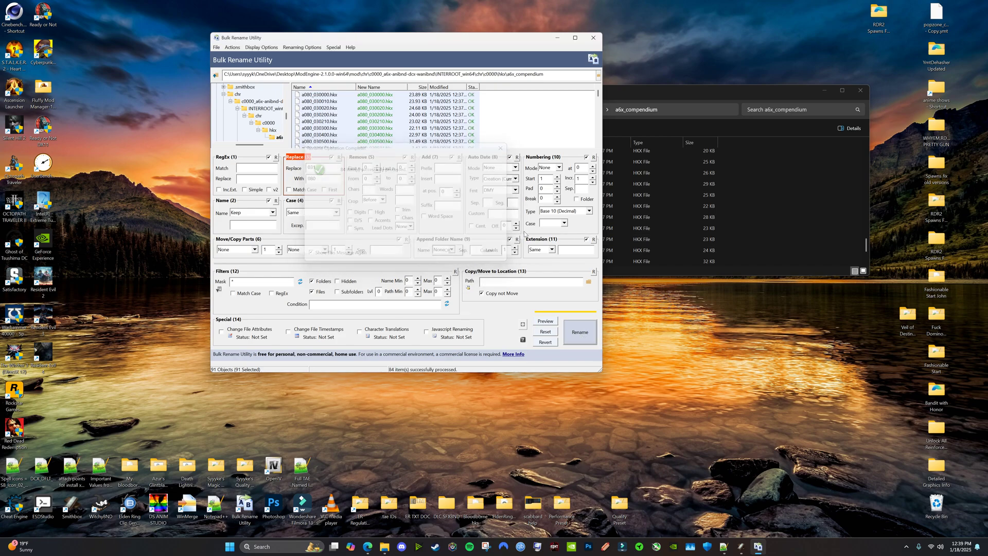
left_click(594, 39)
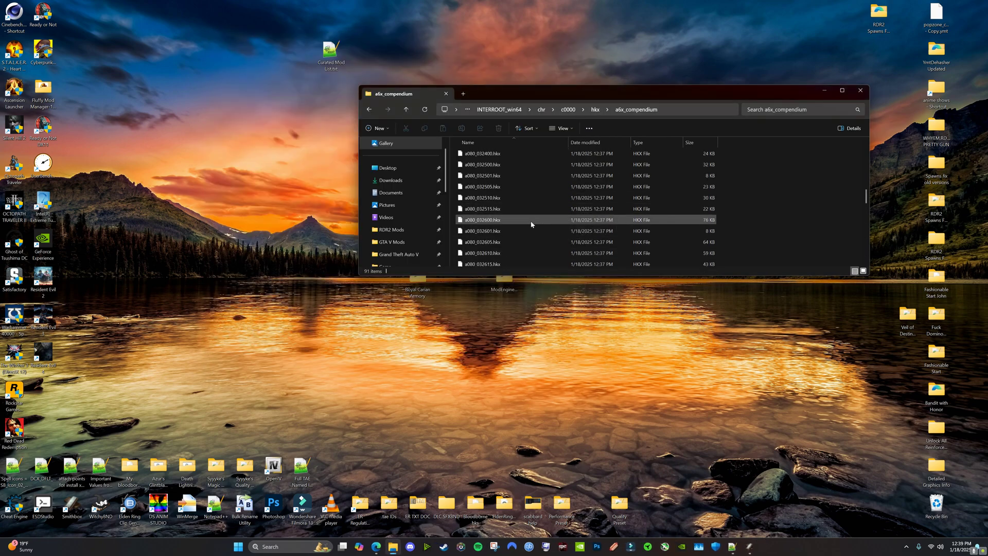
- Return to the mod's chr folder and delete the old c0000_a6x.anibnd.dcx
scroll(531, 223, "up", 5)
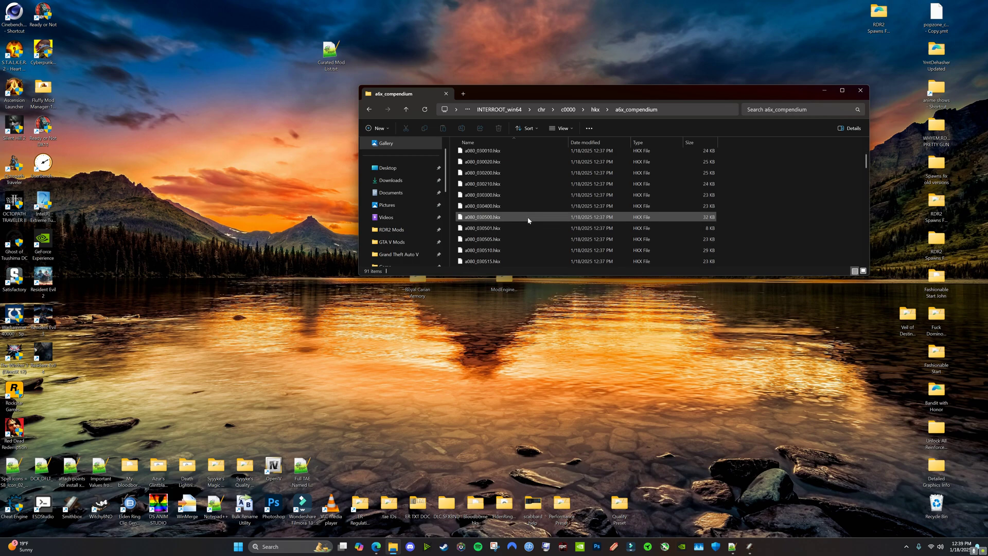
left_click(369, 109)
left_click(464, 166)
left_click(369, 109)
left_click(368, 109)
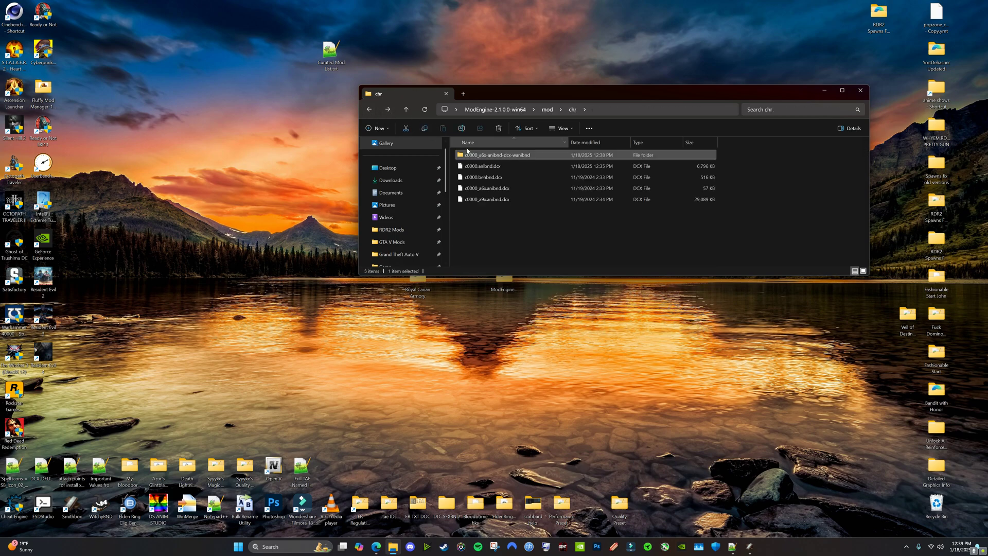
left_click(487, 187)
right_click(487, 188)
left_click(587, 200)
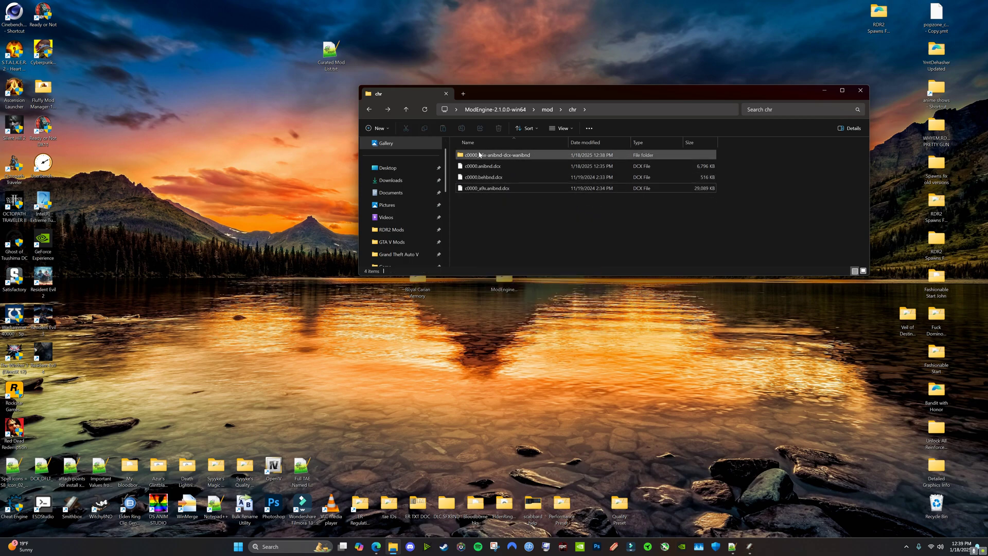
- Repack the edited c0000_a6x folder with WitchyBND and delete the leftover unpacked folder
left_click_drag(479, 154, 101, 506)
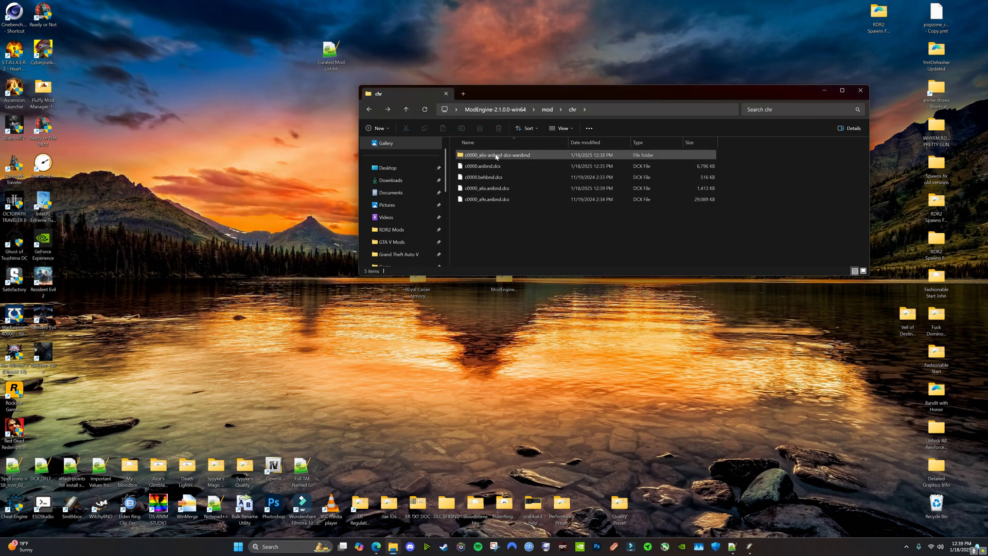
right_click(496, 156)
left_click(583, 162)
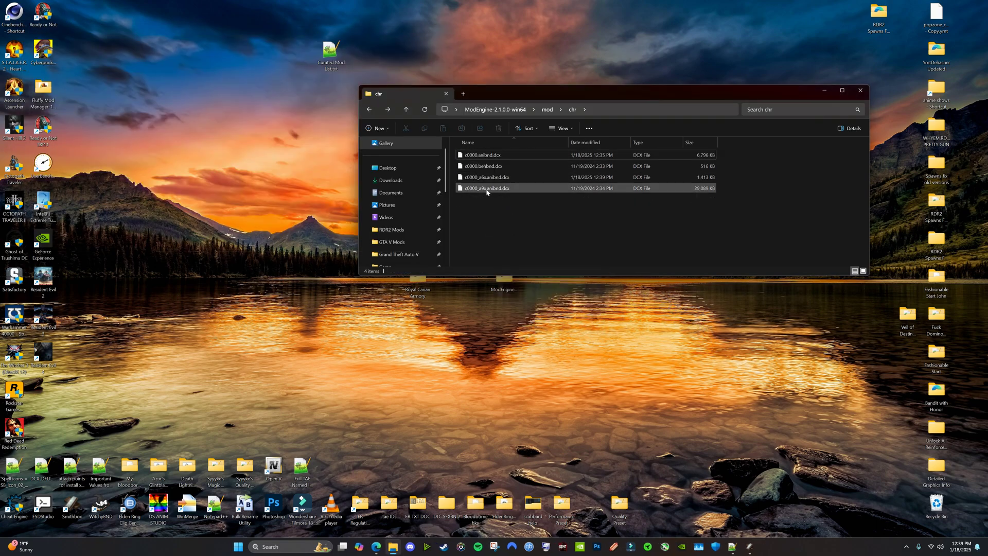
left_click(482, 191)
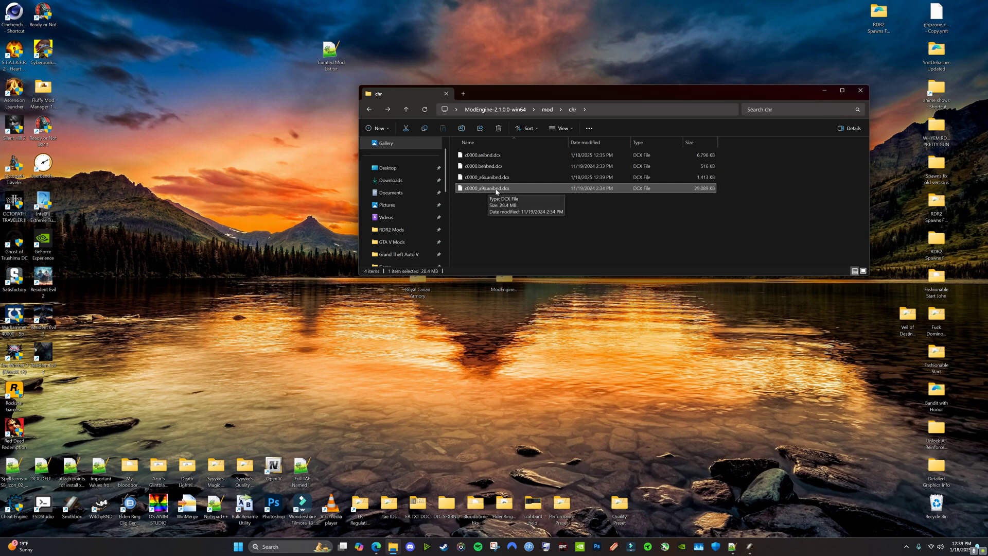
left_click(492, 207)
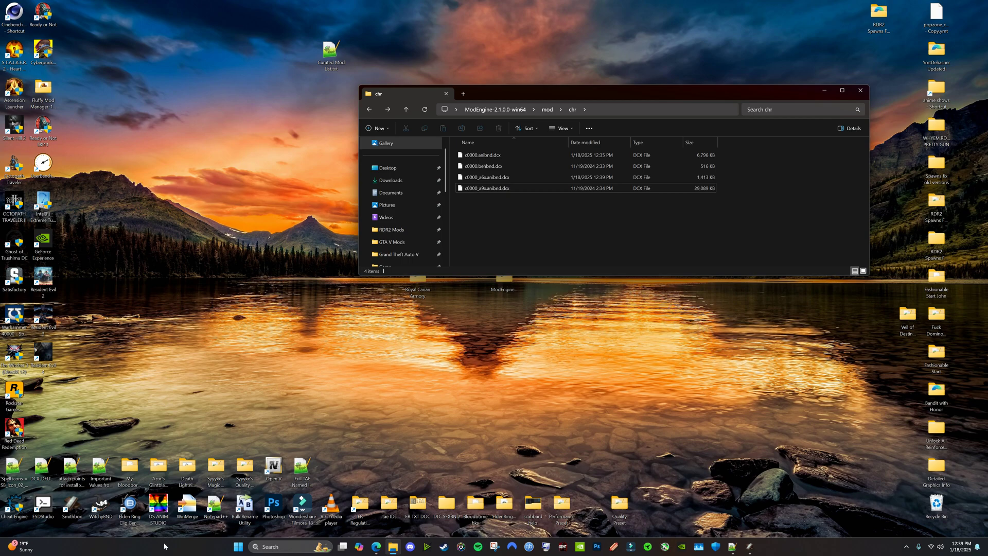
- Launch ERClipGeneratorTool and start opening a behavior file from the Desktop
left_click(130, 512)
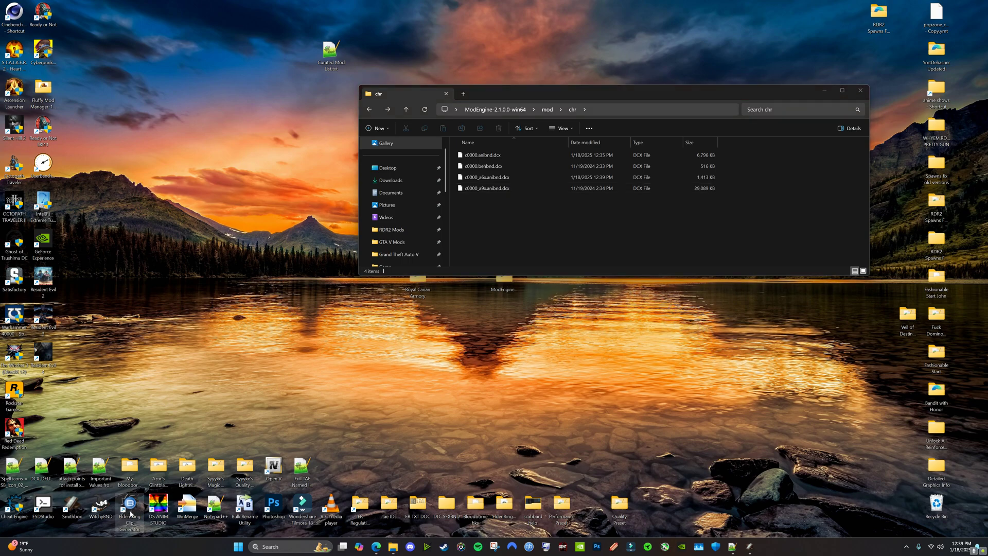
double_click(130, 512)
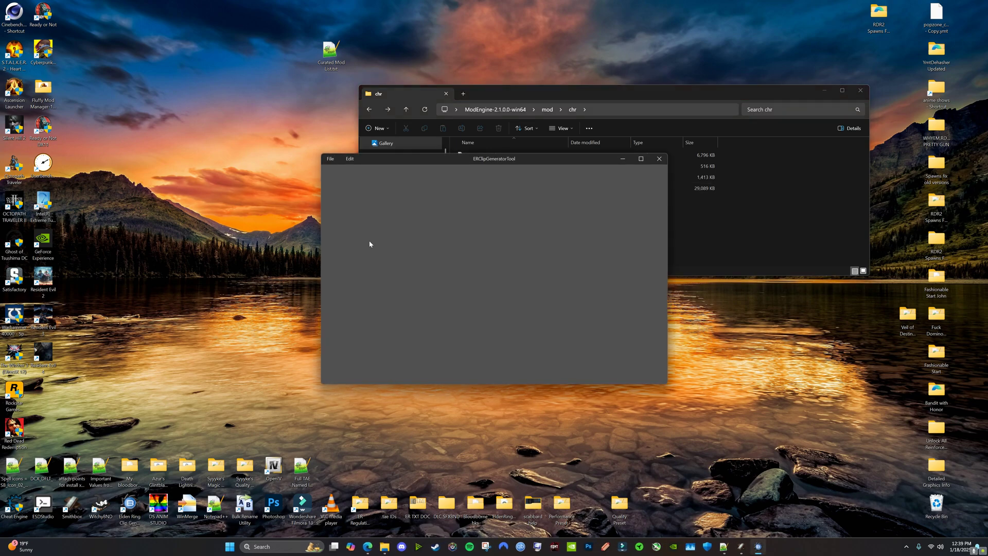
left_click(330, 160)
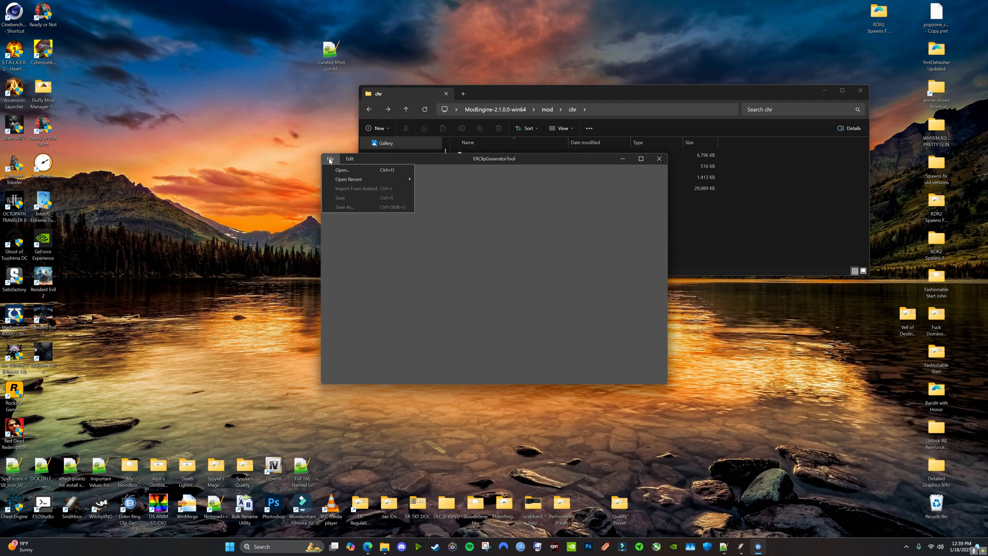
left_click(336, 170)
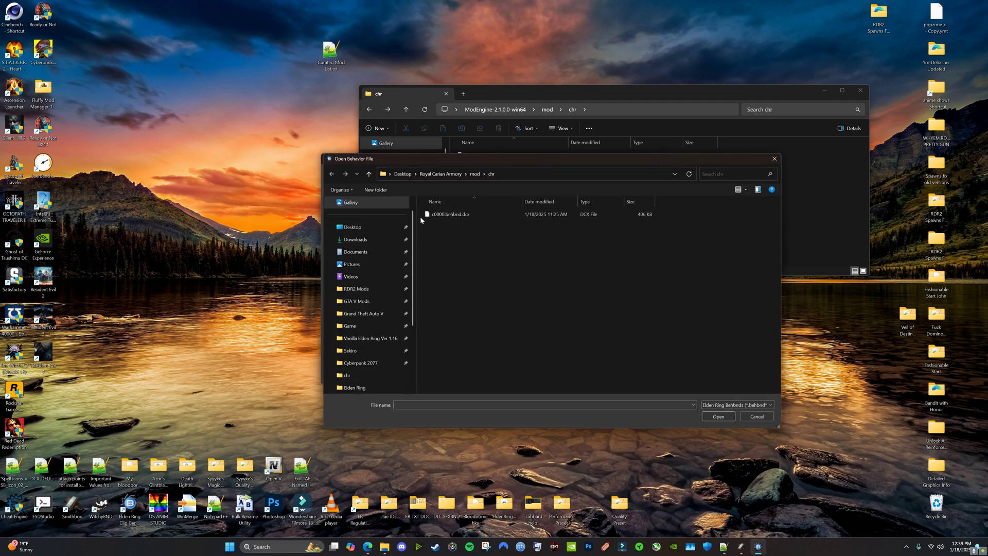
scroll(351, 202, "up", 1)
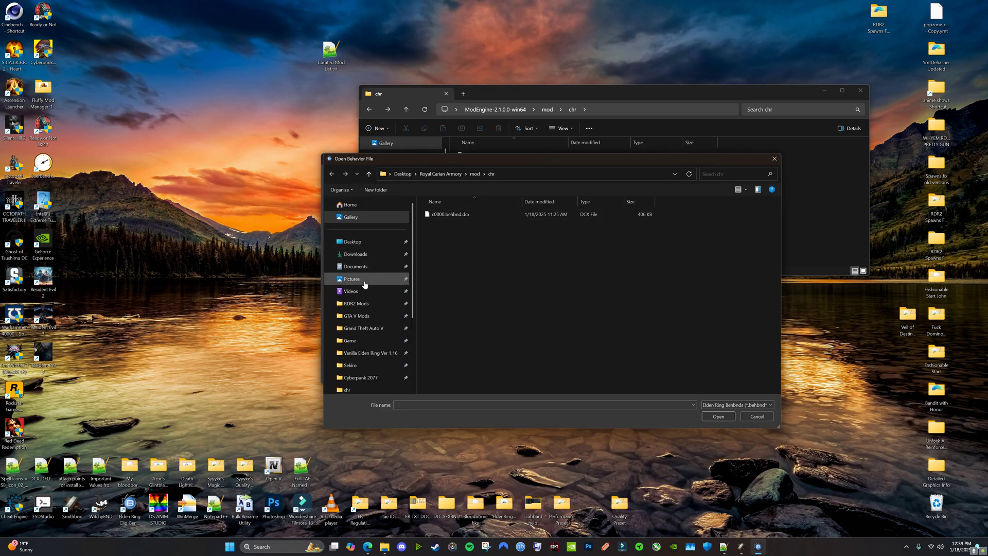
left_click(353, 241)
scroll(463, 294, "down", 1)
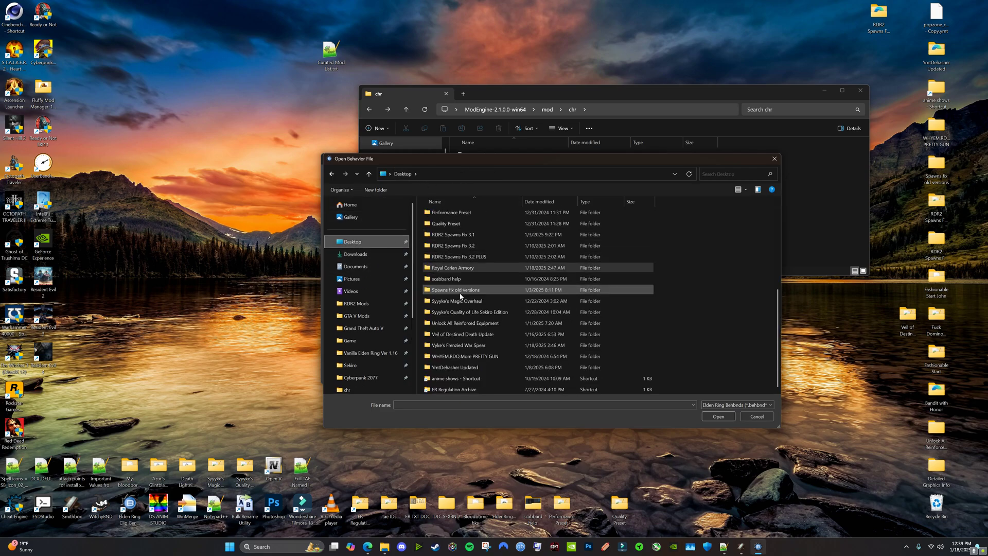
scroll(473, 325, "up", 3)
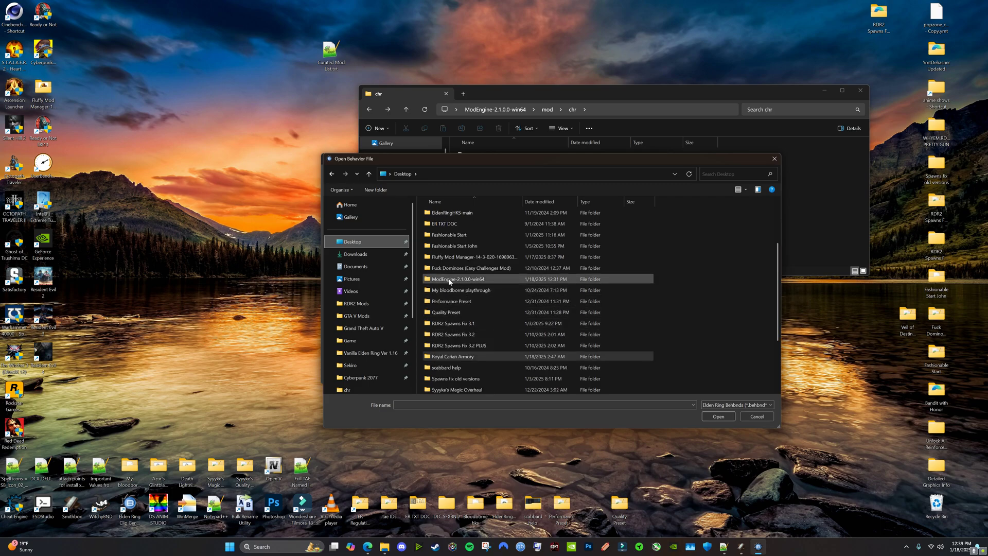
- Open c0000.behbnd.dcx from ModEngine-2.1.0.0-win64\mod\chr and confirm its behavior path
double_click(449, 279)
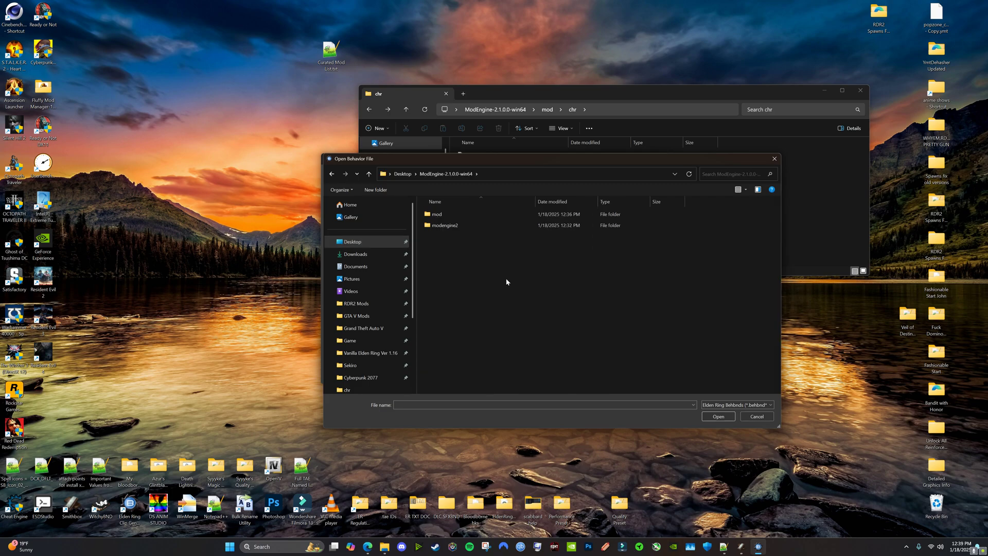
double_click(449, 215)
key("F2")
key("Return")
key("Return")
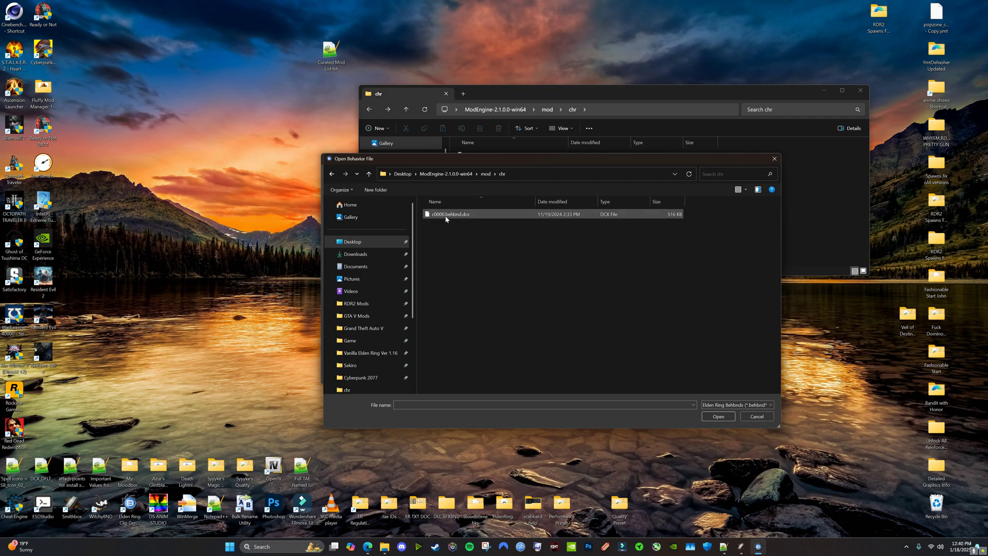
double_click(446, 215)
left_click(494, 252)
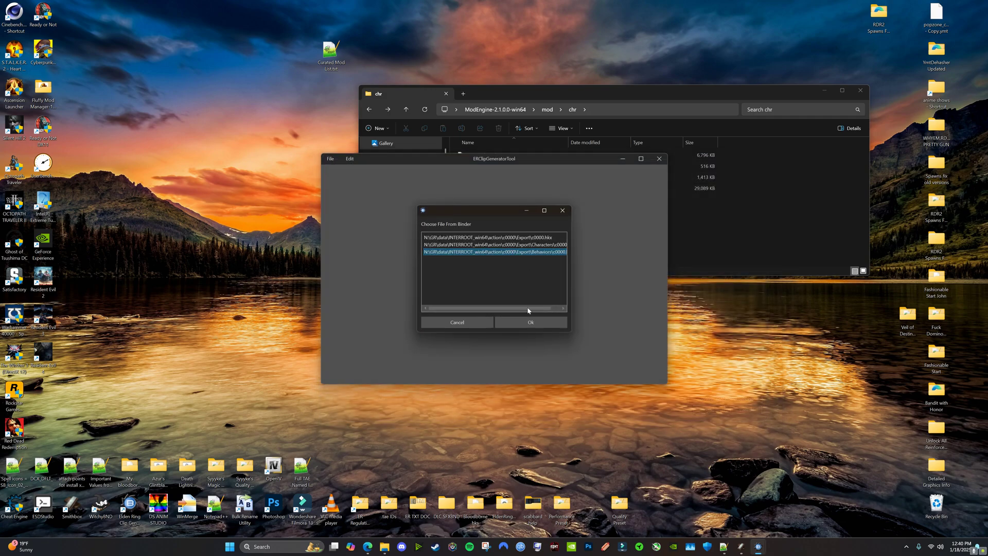
left_click(530, 322)
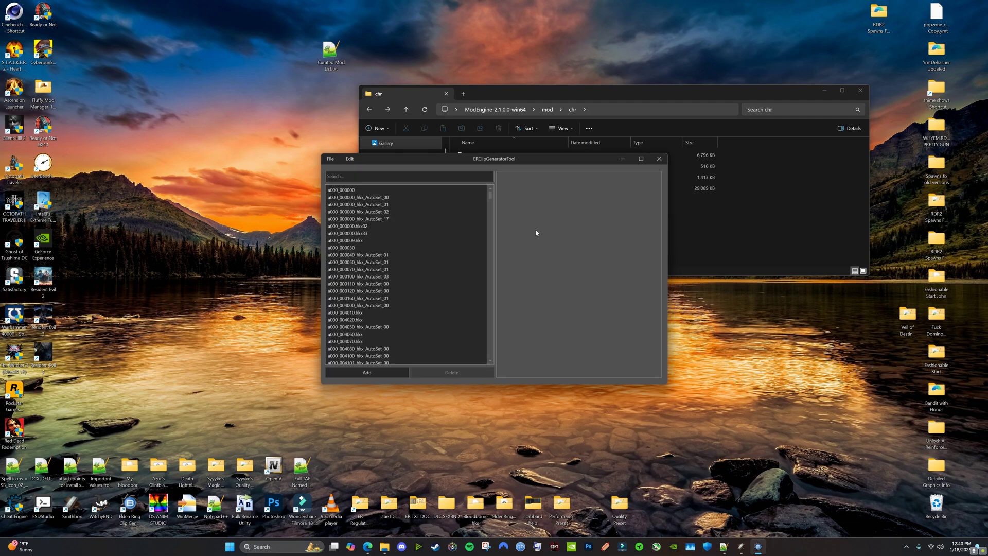
left_click(331, 158)
- Import from c0000.anibnd.dcx and register all ticked TAE entries, adding the a080 clips
mouse_move(353, 182)
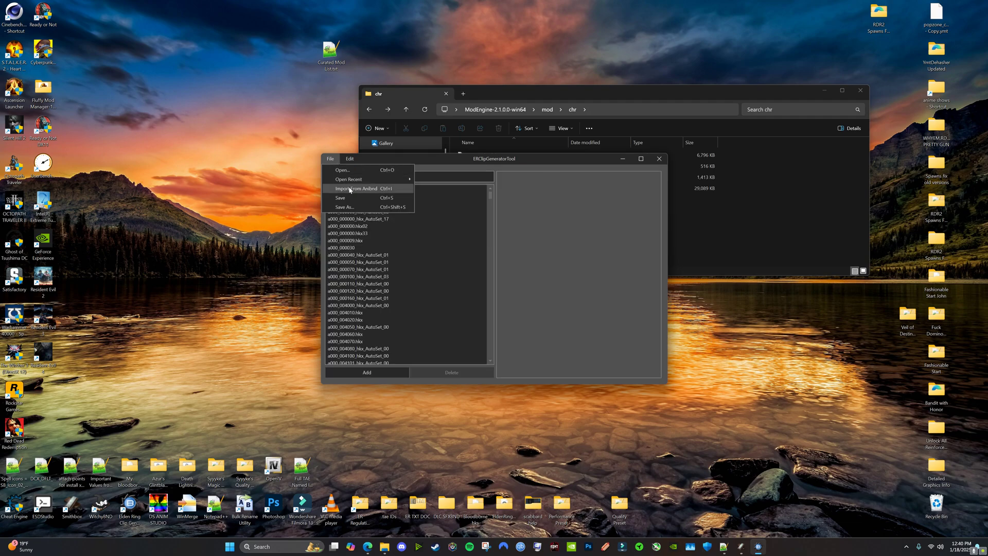
left_click(349, 189)
left_click(454, 215)
left_click(454, 215)
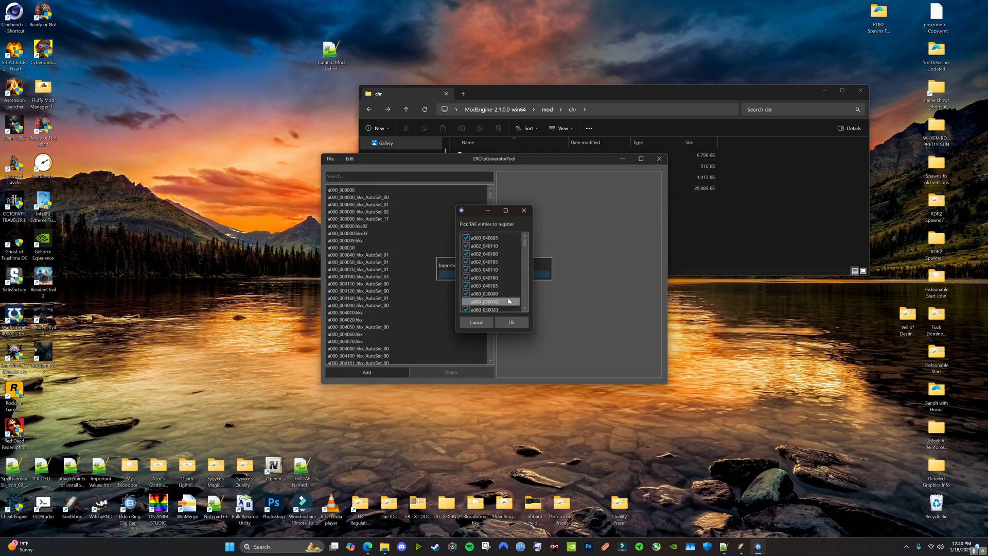
scroll(502, 277, "down", 10)
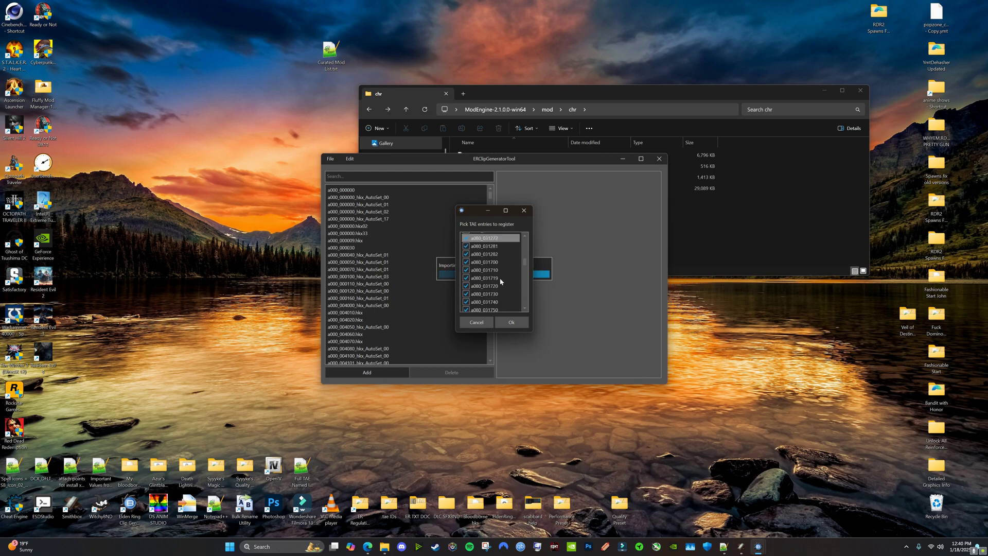
scroll(501, 282, "down", 5)
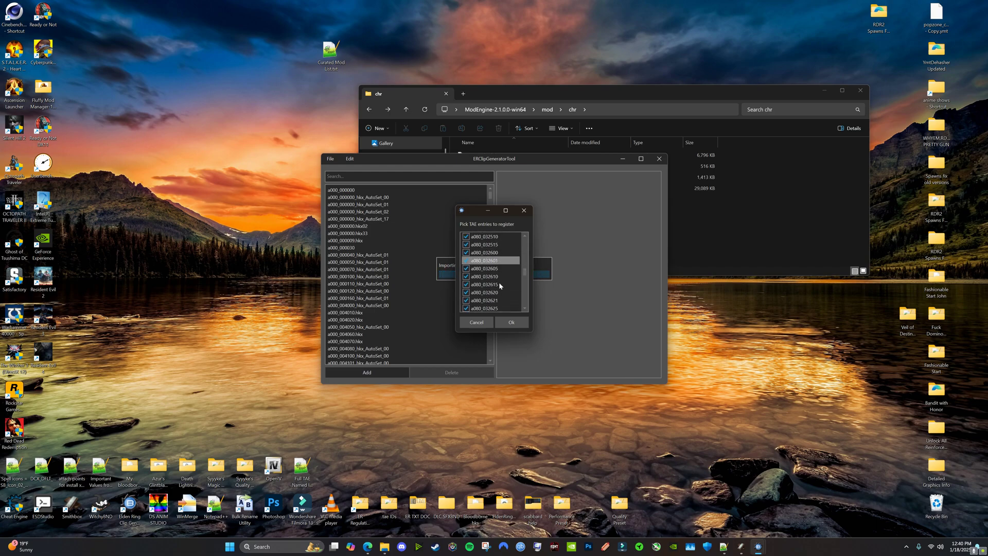
left_click(512, 323)
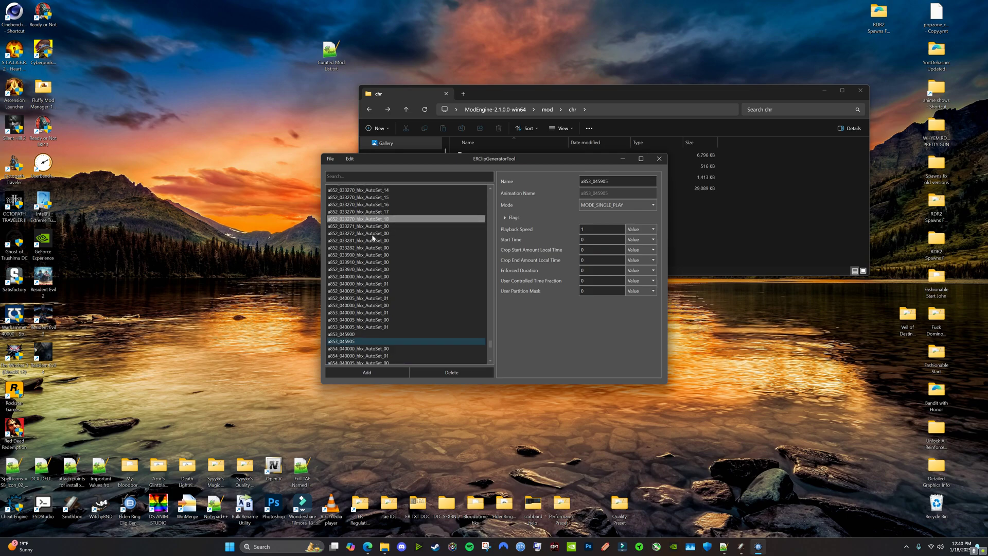
- Search 'a080' and bind clip a080_031070's Start Time to TimeActEditor_10
scroll(374, 239, "up", 5)
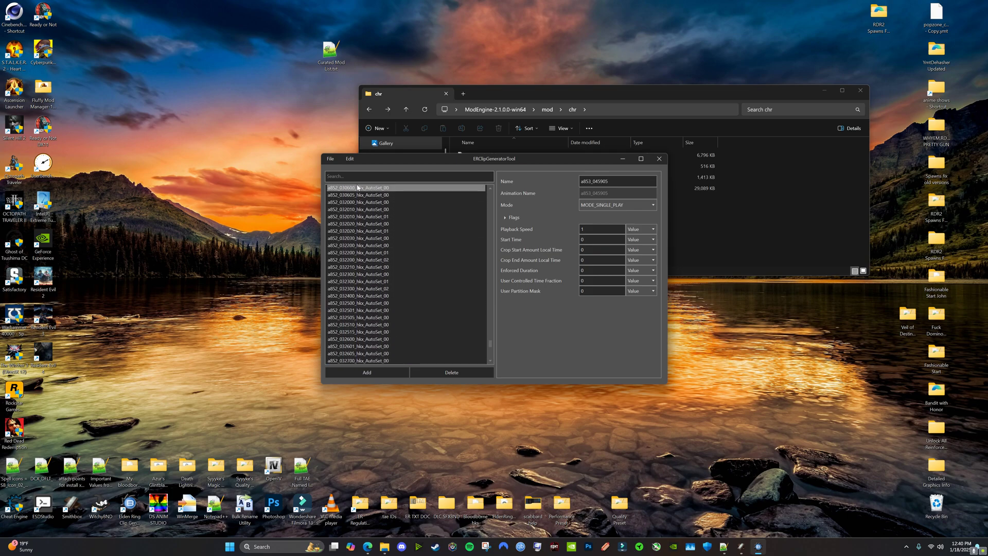
type("a080")
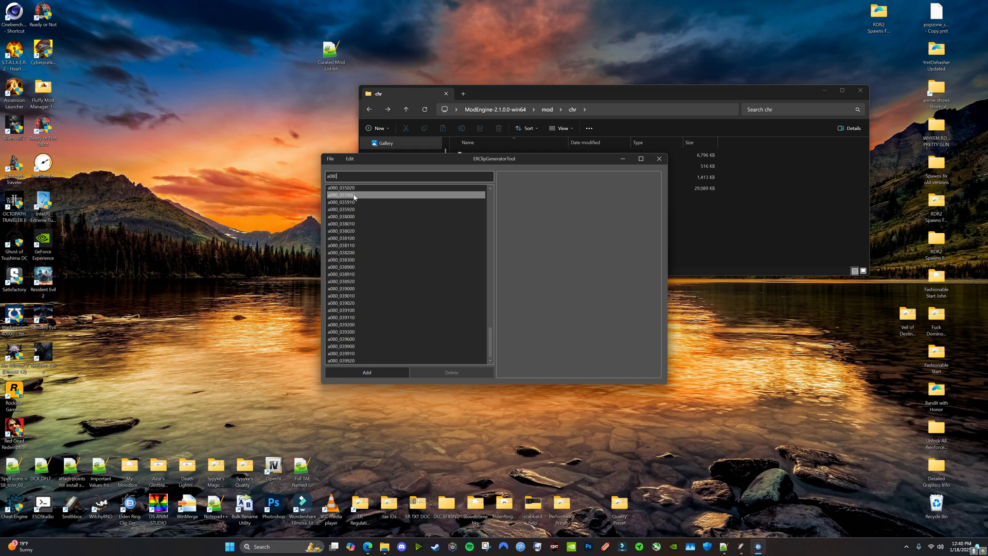
scroll(360, 206, "up", 10)
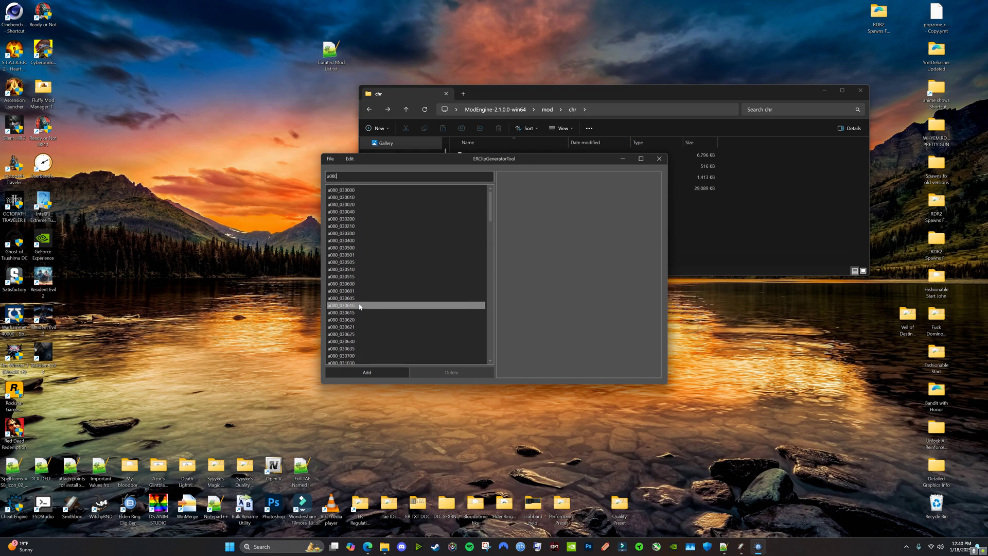
scroll(359, 307, "down", 3)
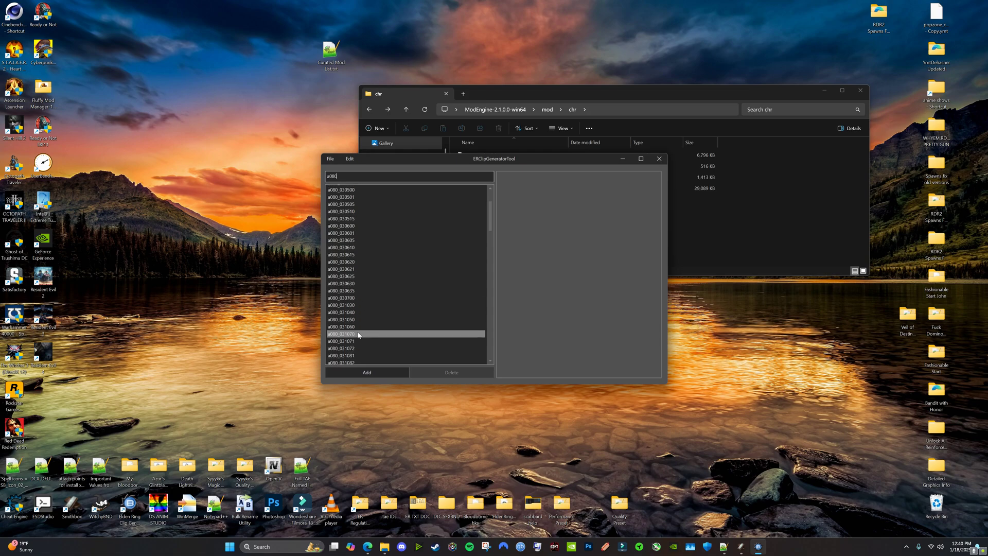
left_click(358, 335)
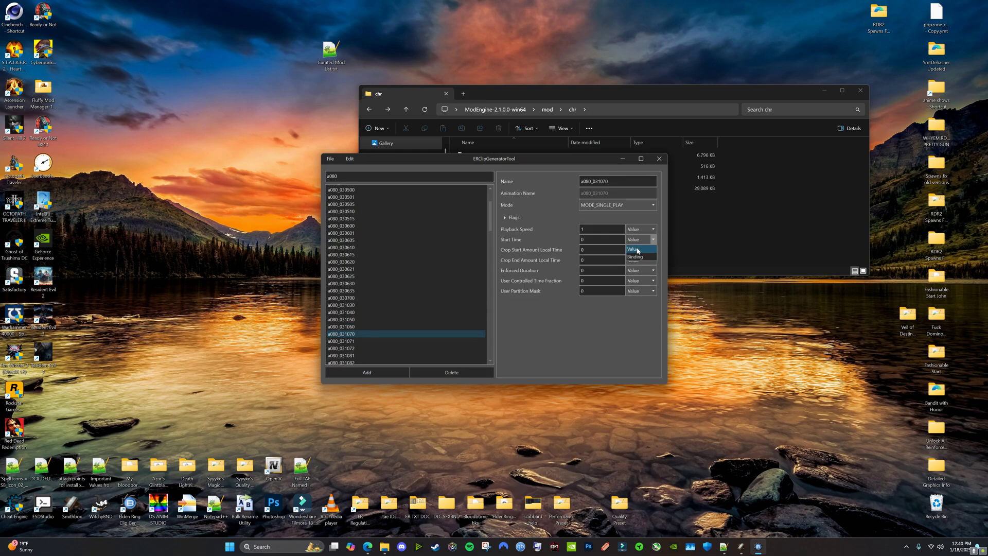
left_click(636, 255)
scroll(479, 252, "down", 10)
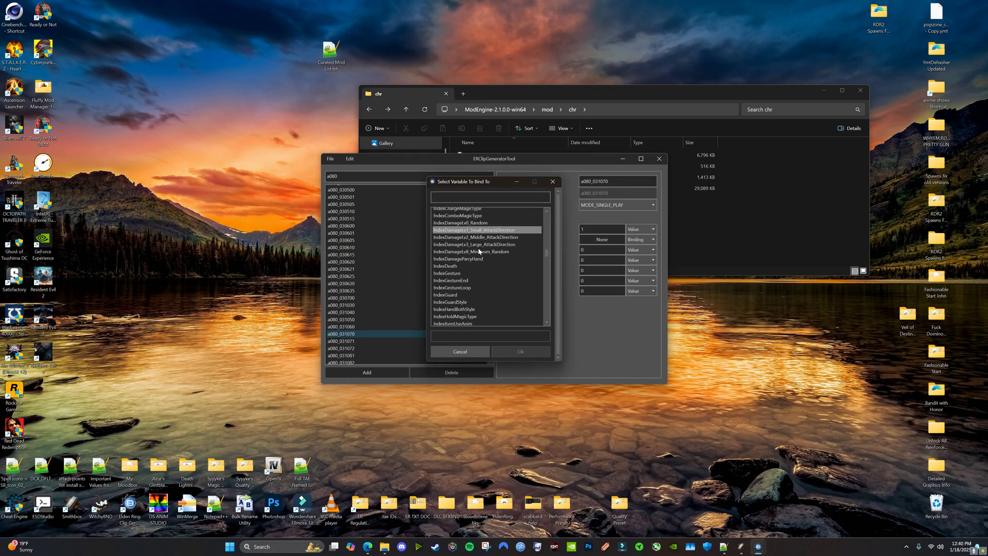
scroll(479, 251, "down", 20)
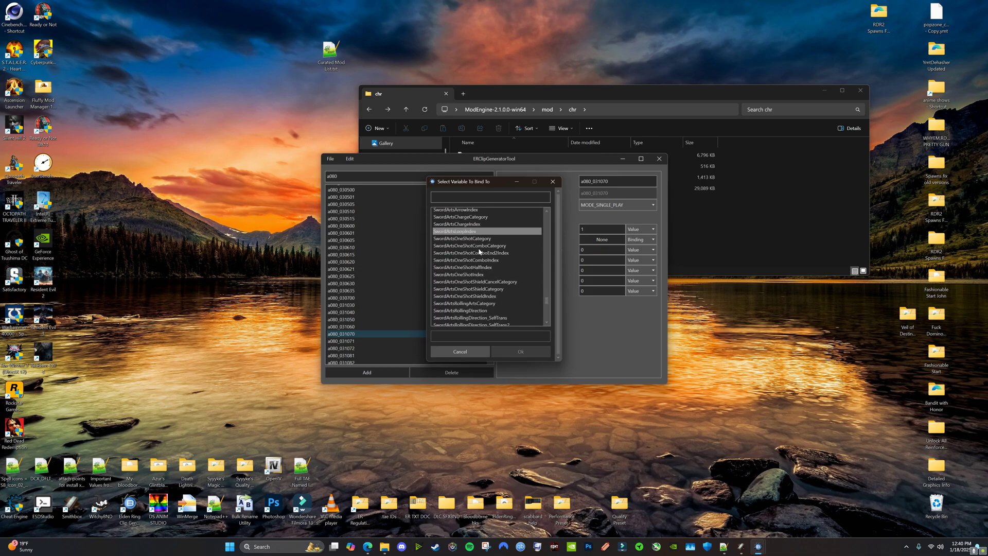
scroll(478, 252, "down", 10)
left_click(473, 249)
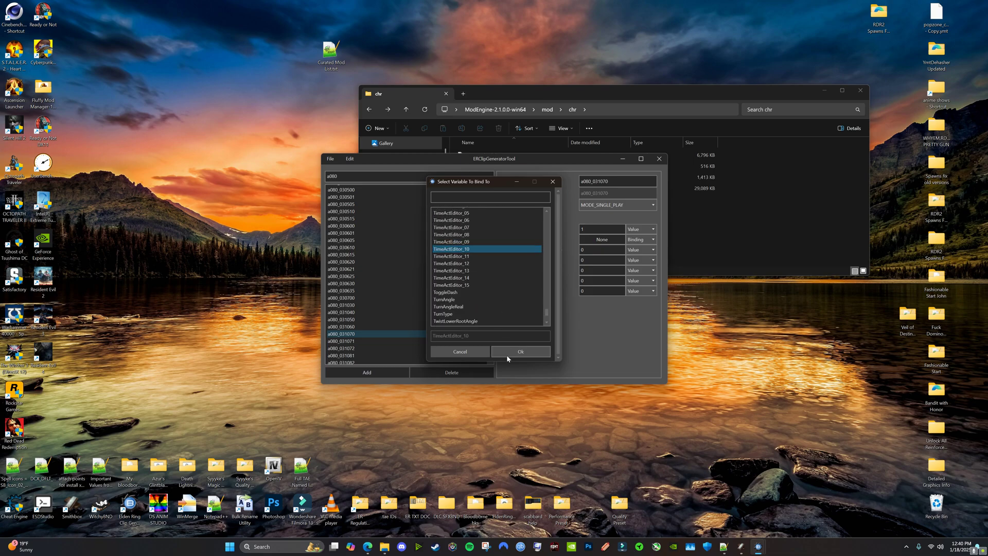
left_click(507, 354)
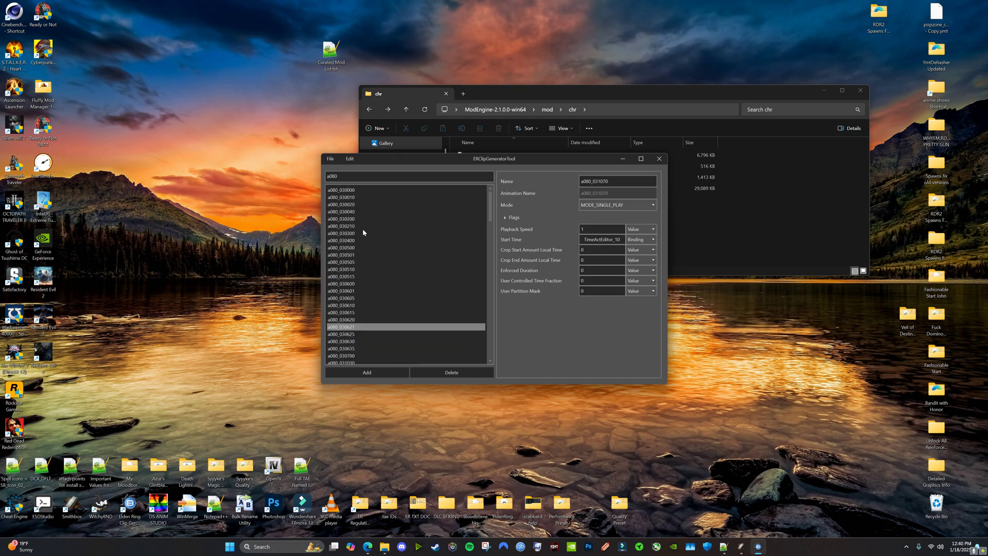
- Select clip a080_031270 and switch its Start Time to Binding
scroll(364, 232, "up", 3)
scroll(367, 247, "down", 7)
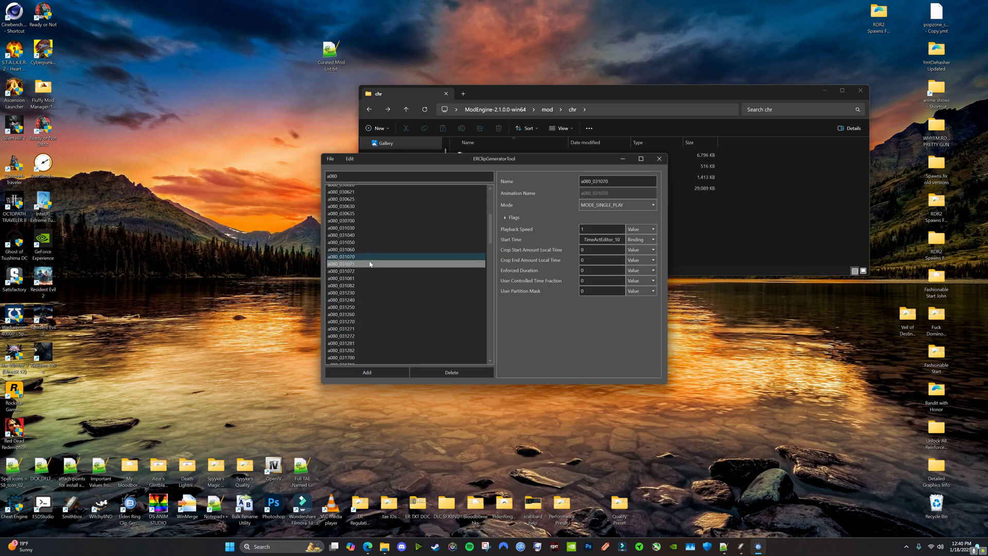
scroll(371, 265, "down", 2)
left_click(367, 263)
left_click(646, 240)
- Bind the currently selected clip's Start Time to TimeActEditor_10
left_click(636, 256)
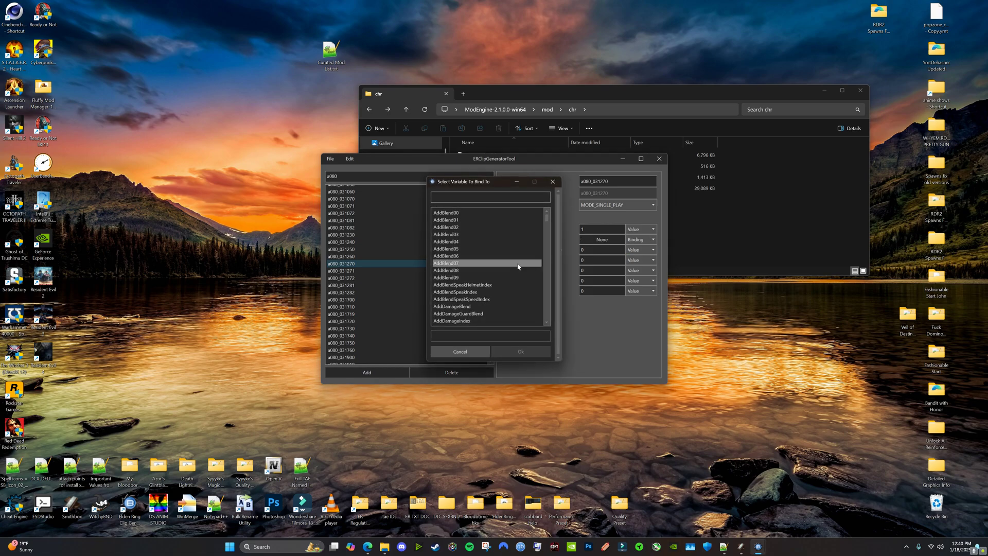
scroll(479, 264, "down", 10)
scroll(479, 261, "down", 5)
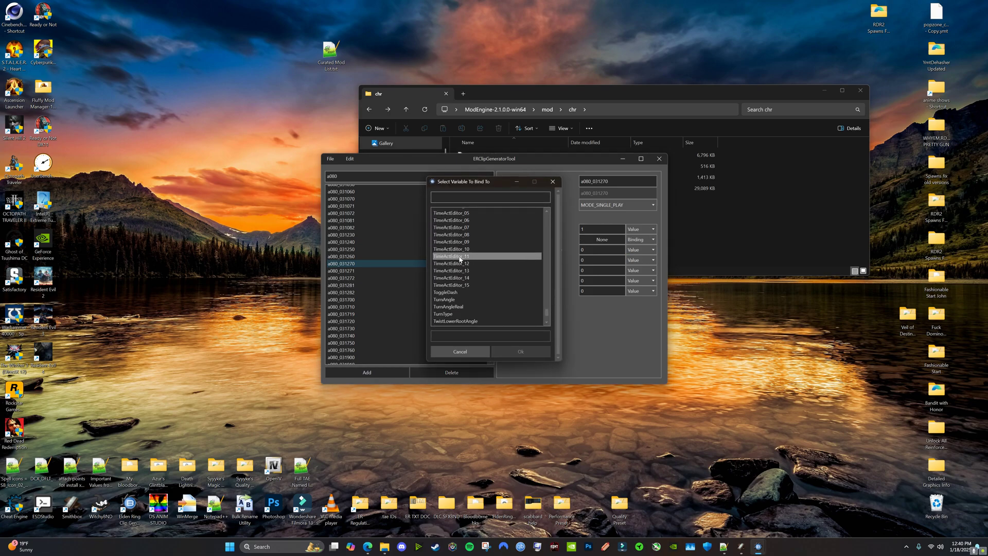
left_click(476, 248)
left_click(518, 353)
- Select clip a080_033070 and bind its Start Time to TimeActEditor_10
scroll(379, 276, "down", 4)
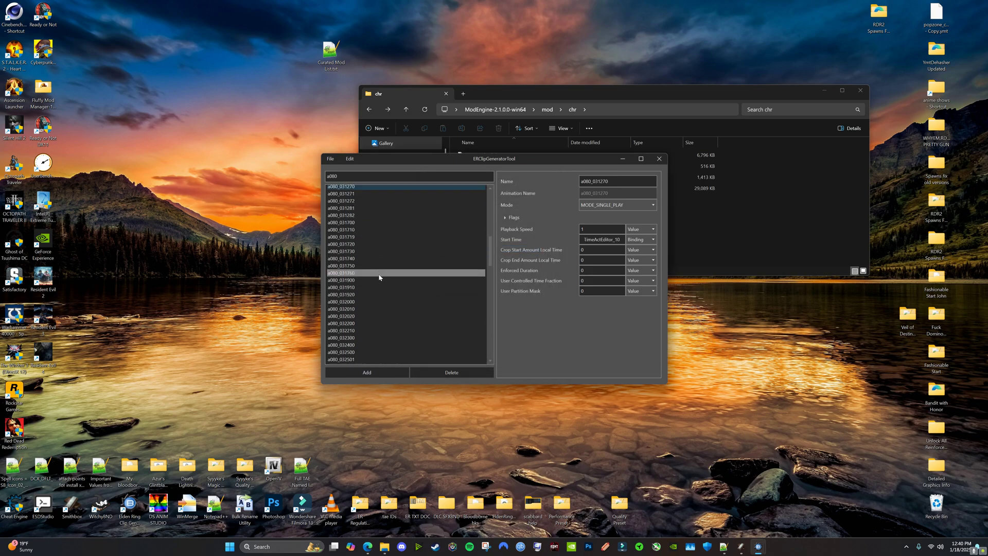
scroll(363, 309, "down", 3)
scroll(363, 316, "down", 4)
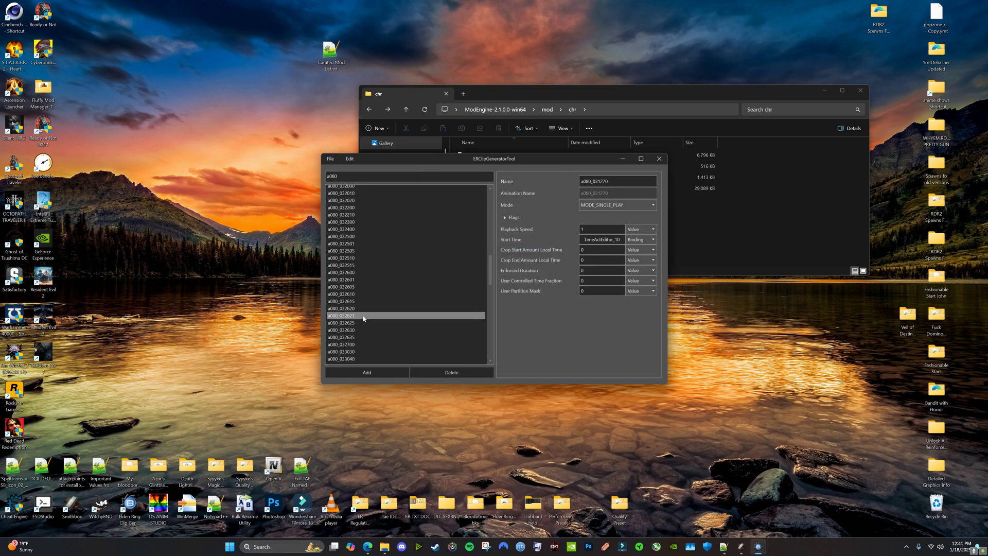
left_click(359, 325)
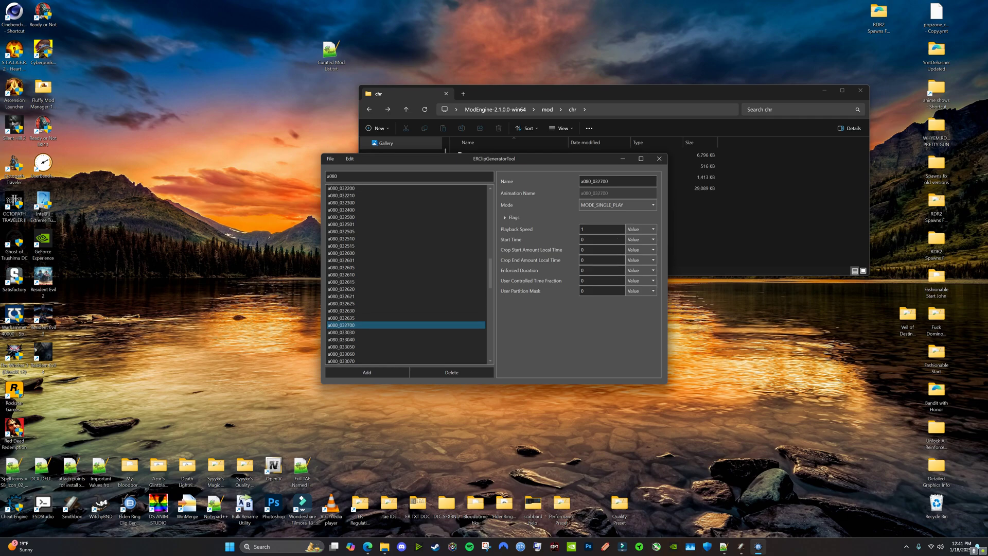
scroll(415, 295, "down", 1)
left_click(360, 342)
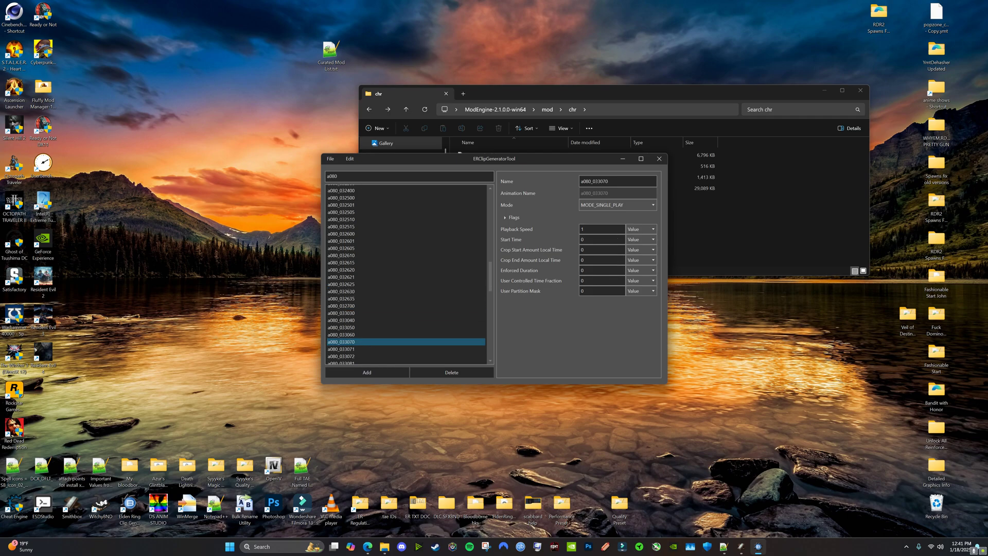
left_click(642, 242)
left_click(638, 257)
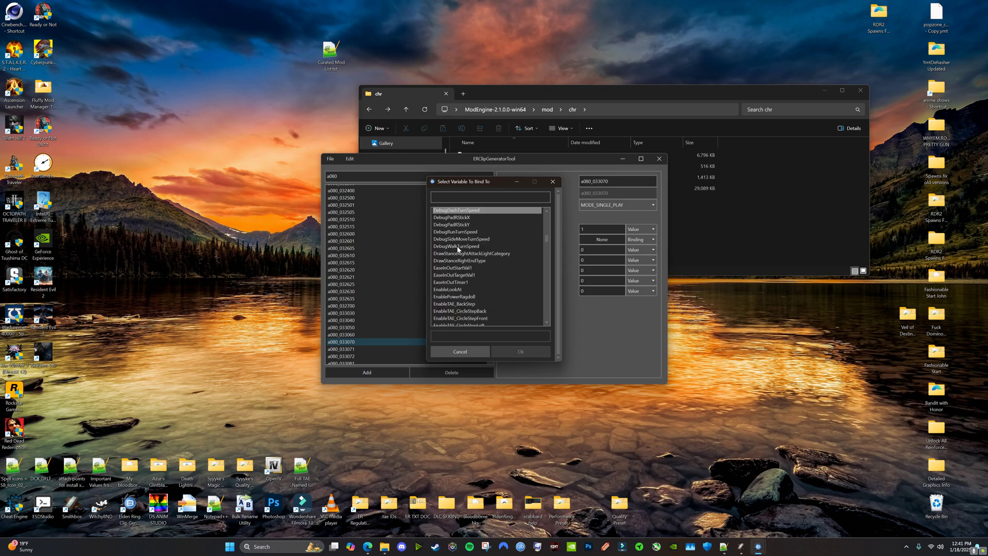
scroll(458, 249, "down", 20)
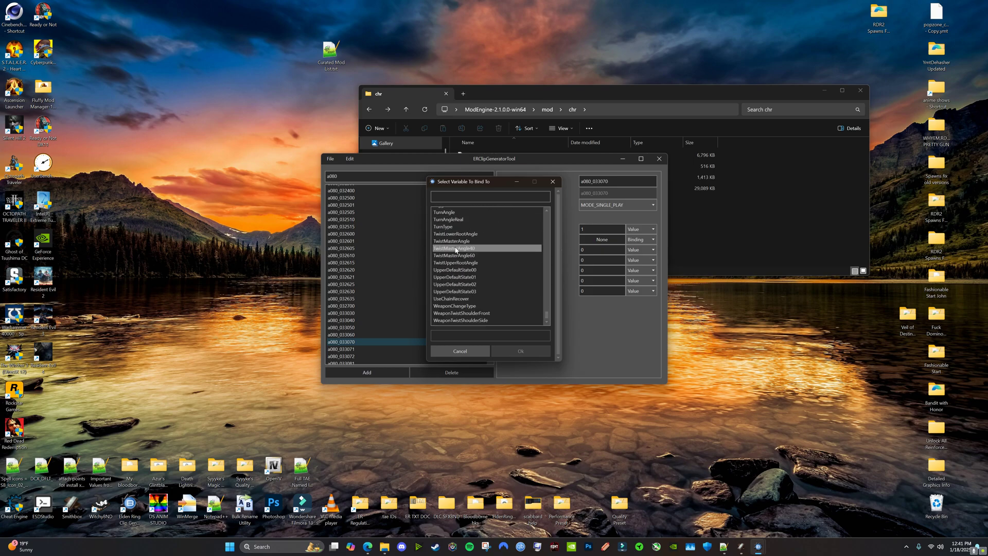
scroll(456, 251, "up", 5)
left_click(456, 277)
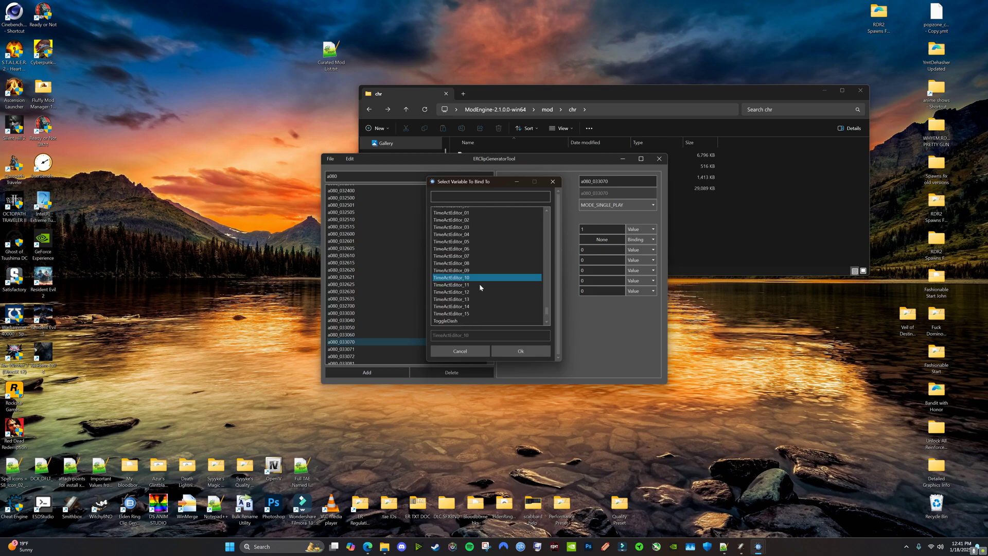
left_click(519, 351)
scroll(391, 299, "down", 10)
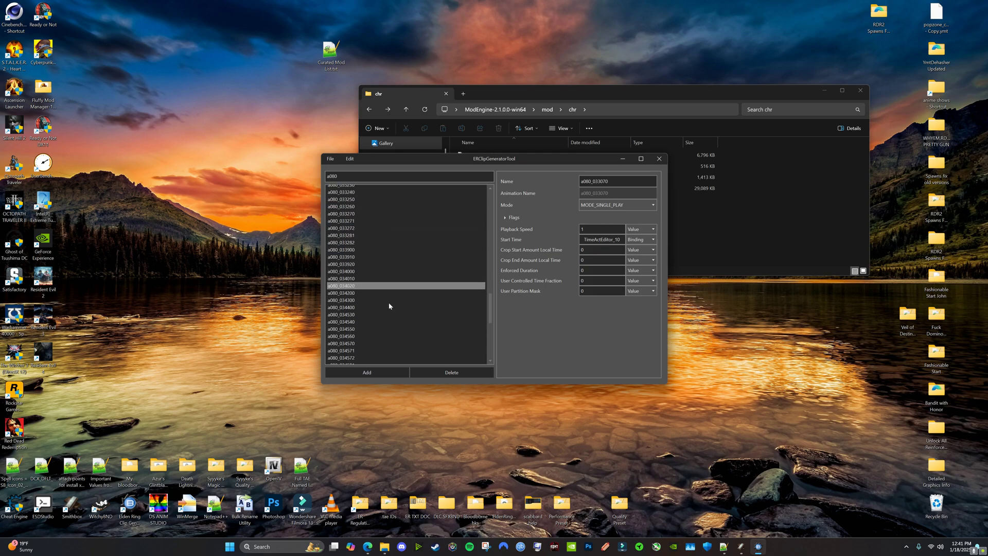
scroll(389, 309, "down", 1)
- Bind clip a080_034570's Crop Start to TimeActEditor_10
left_click(357, 324)
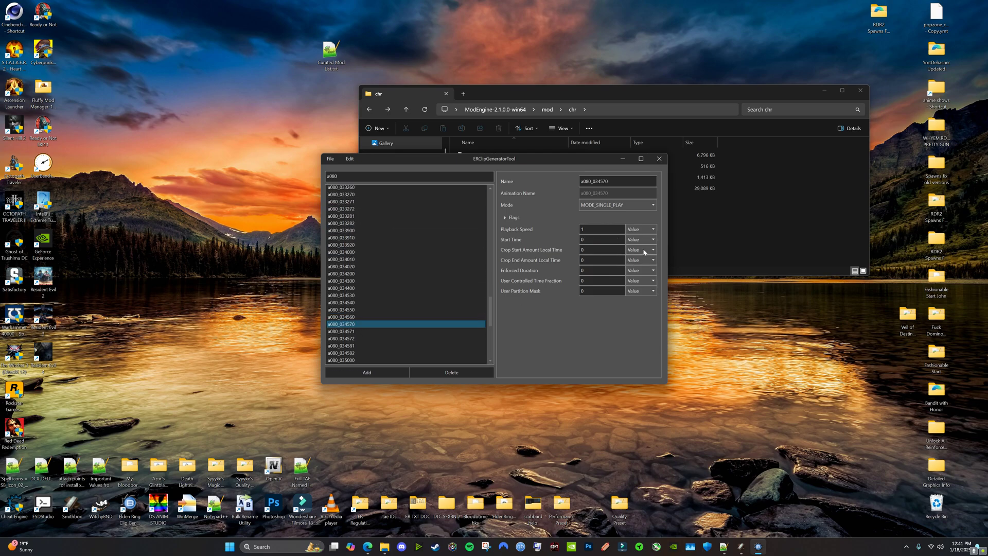
left_click(644, 251)
left_click(641, 267)
scroll(457, 272, "down", 5)
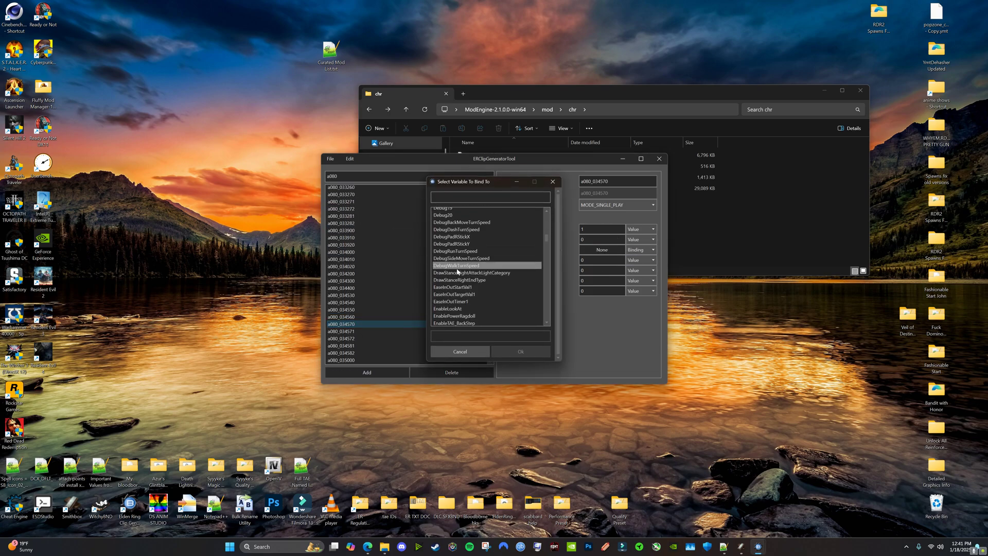
scroll(457, 272, "down", 15)
scroll(458, 271, "up", 5)
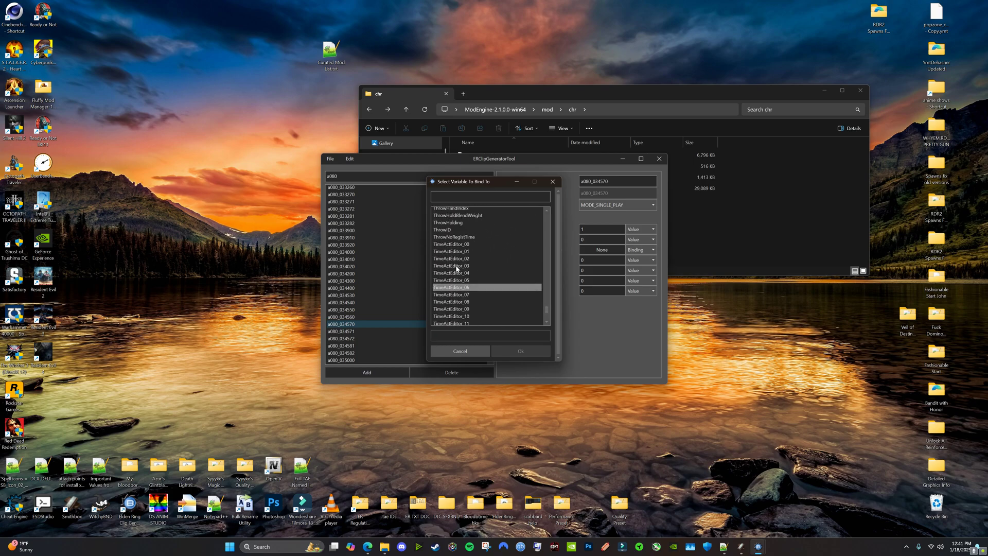
left_click(463, 297)
left_click(520, 351)
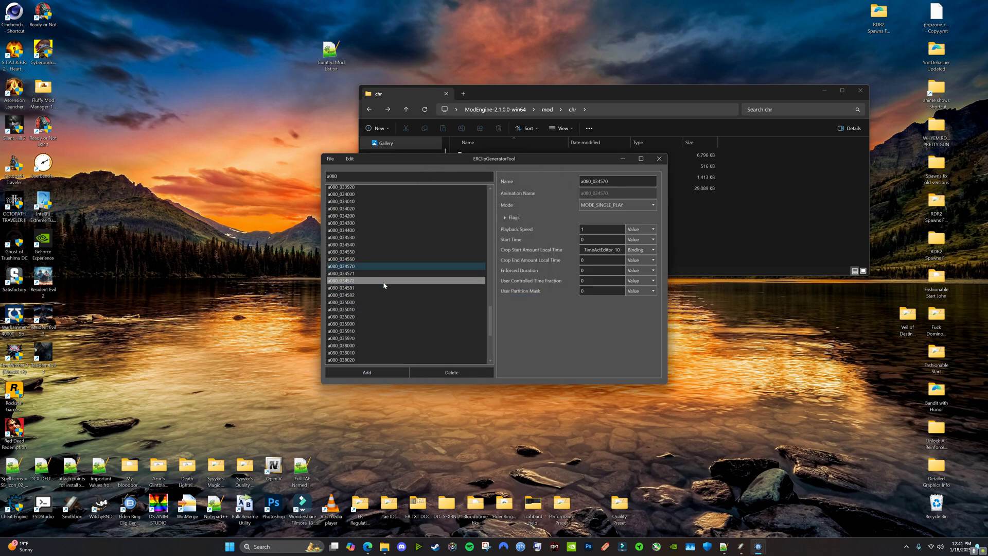
scroll(385, 286, "down", 10)
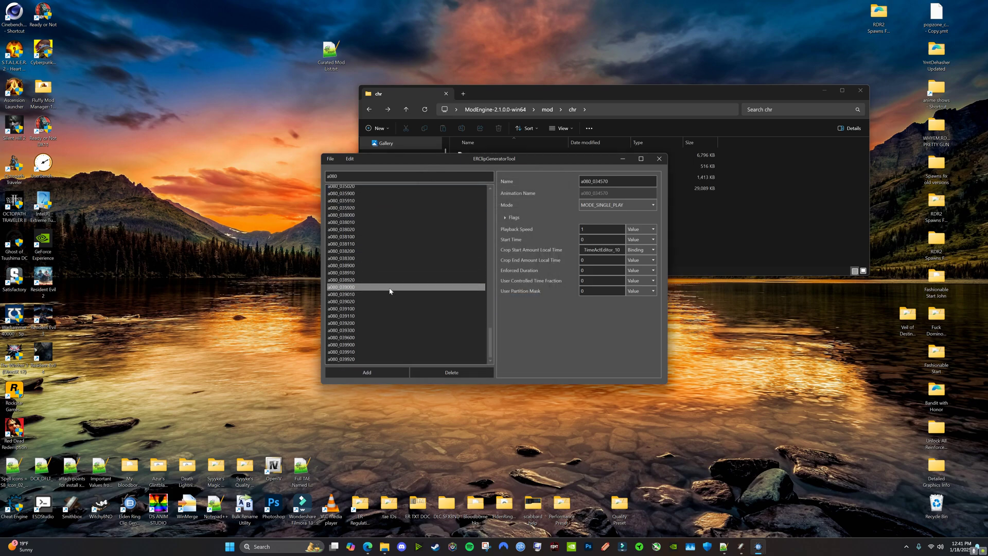
scroll(383, 280, "up", 6)
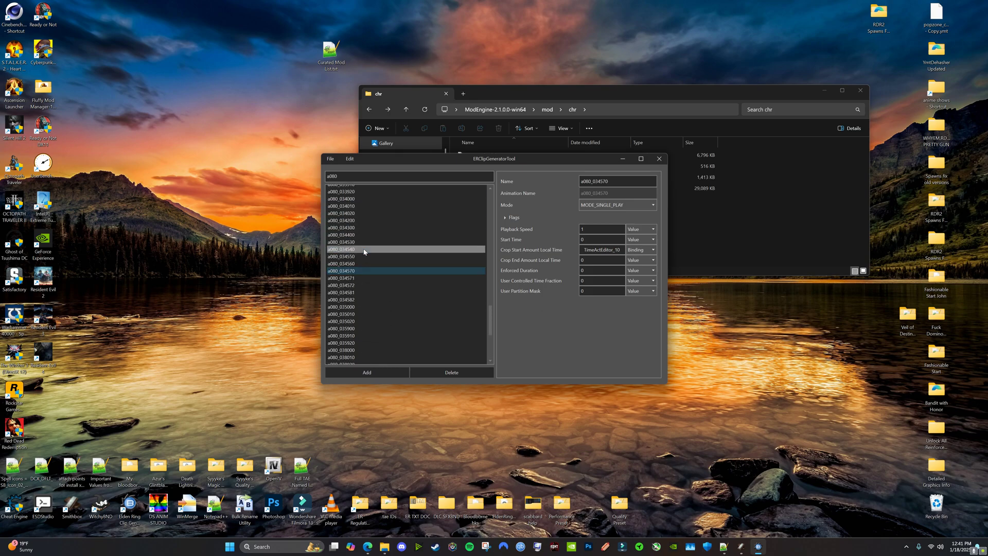
scroll(364, 251, "up", 3)
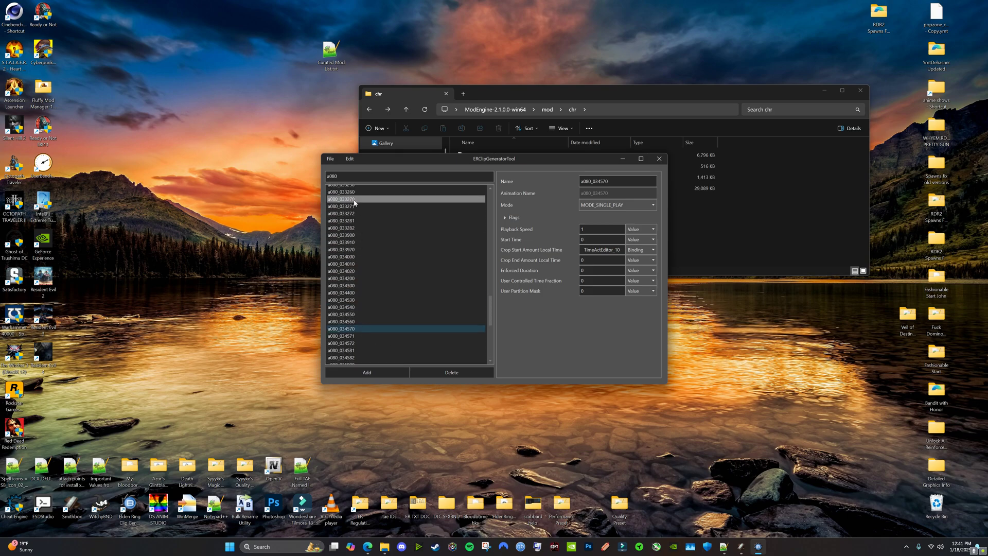
- Bind clip a080_033270's Start Time to TimeActEditor_10
left_click(354, 199)
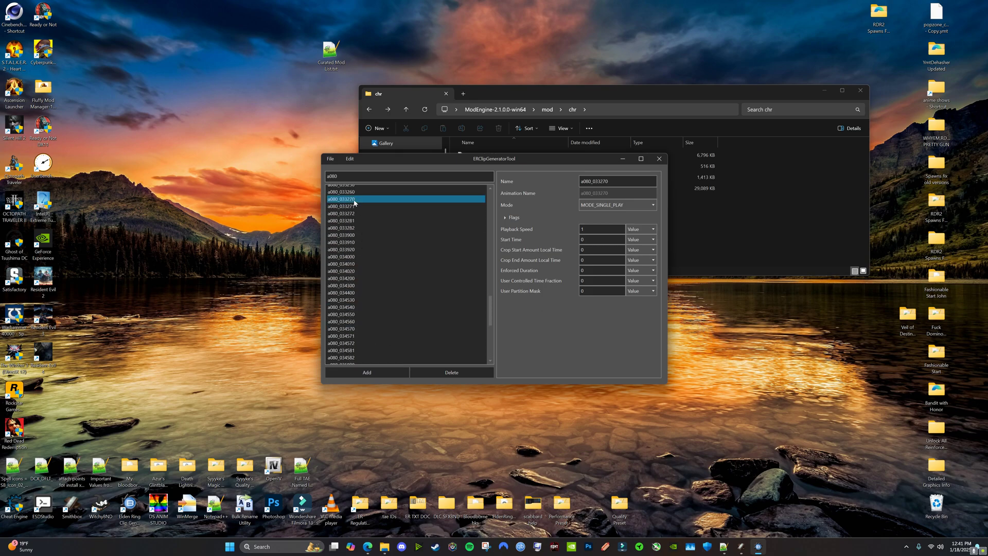
left_click(641, 240)
left_click(637, 257)
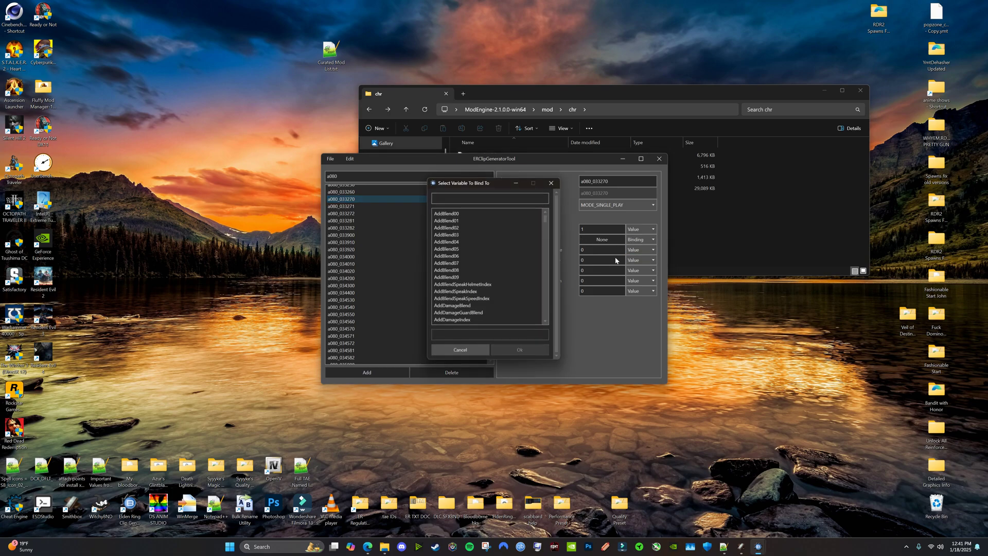
scroll(488, 266, "down", 20)
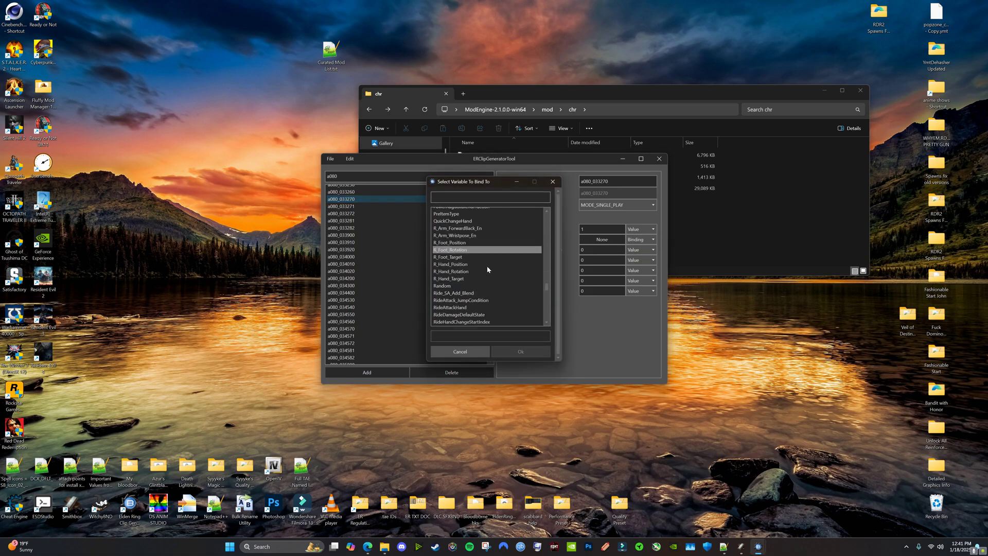
scroll(487, 266, "down", 20)
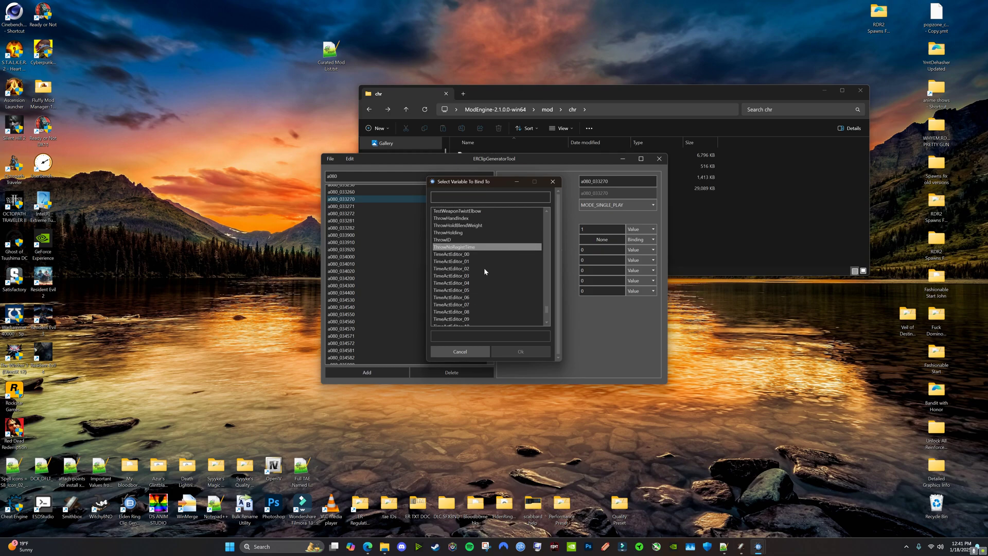
scroll(484, 268, "down", 4)
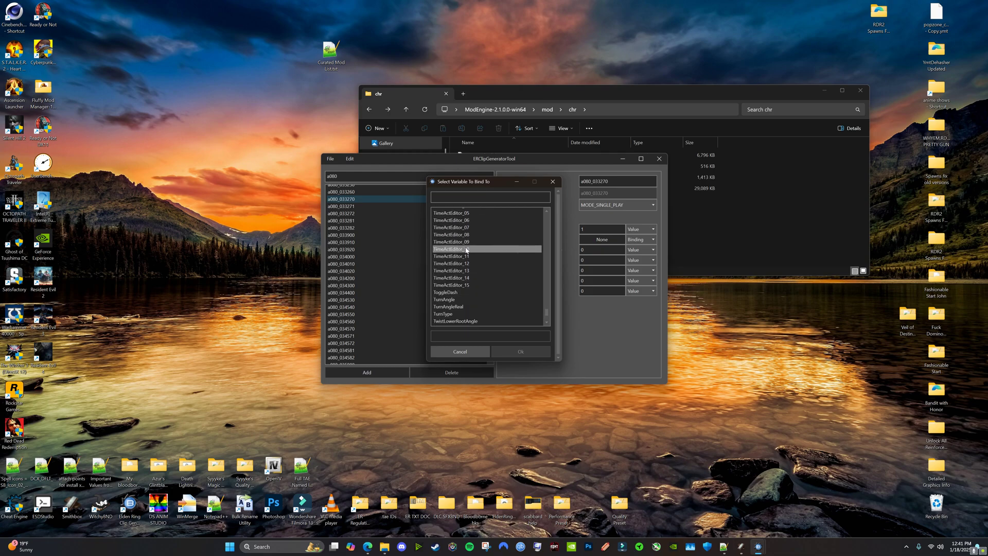
left_click(466, 250)
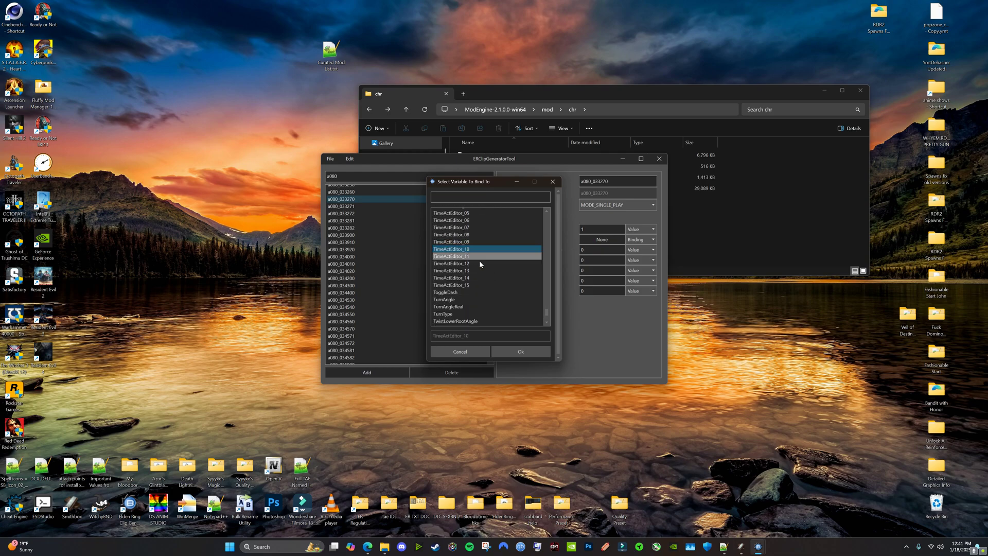
left_click(515, 352)
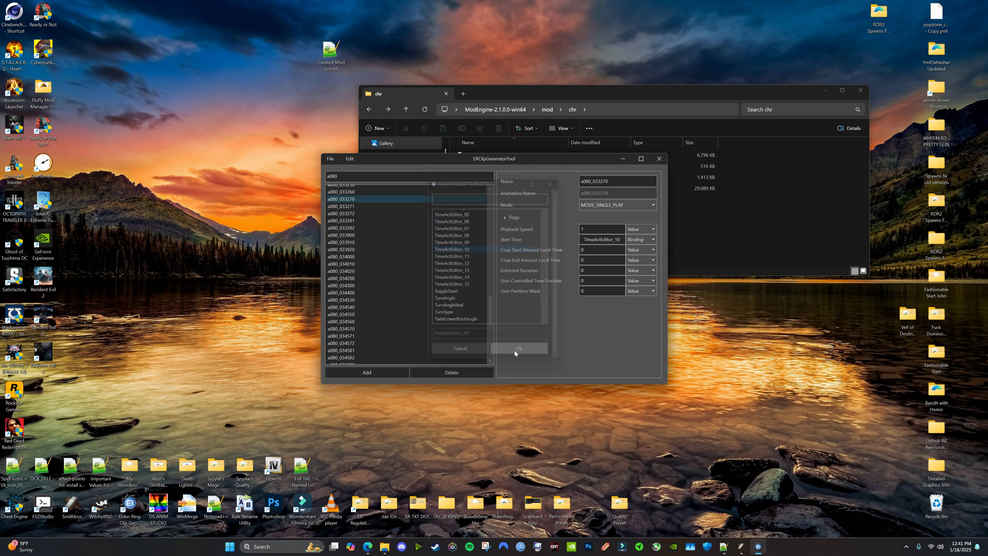
scroll(395, 263, "up", 3)
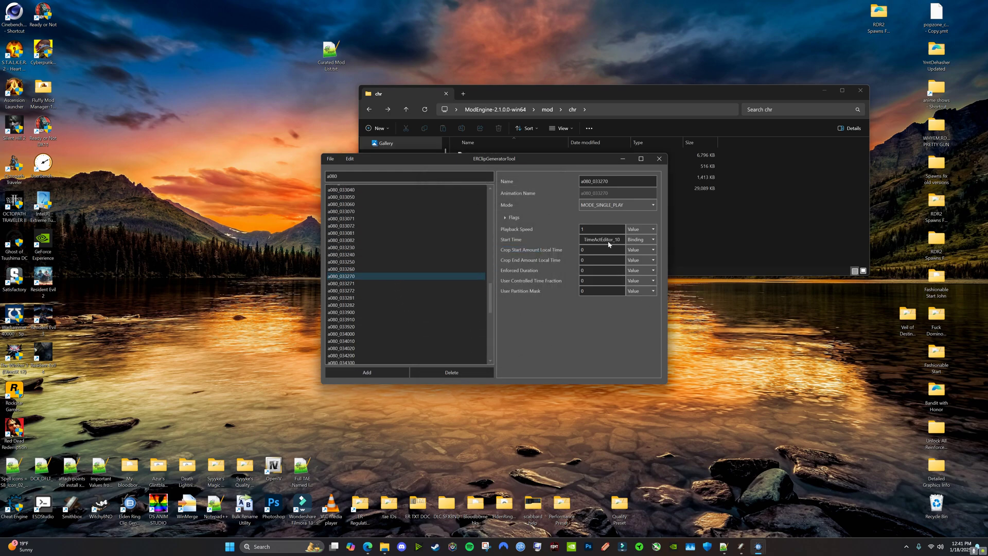
left_click(330, 159)
- Save the clip edits to c0000.behbnd.dcx with File > Save, then close ERClipGeneratorTool
left_click(384, 204)
left_click(330, 159)
left_click(344, 199)
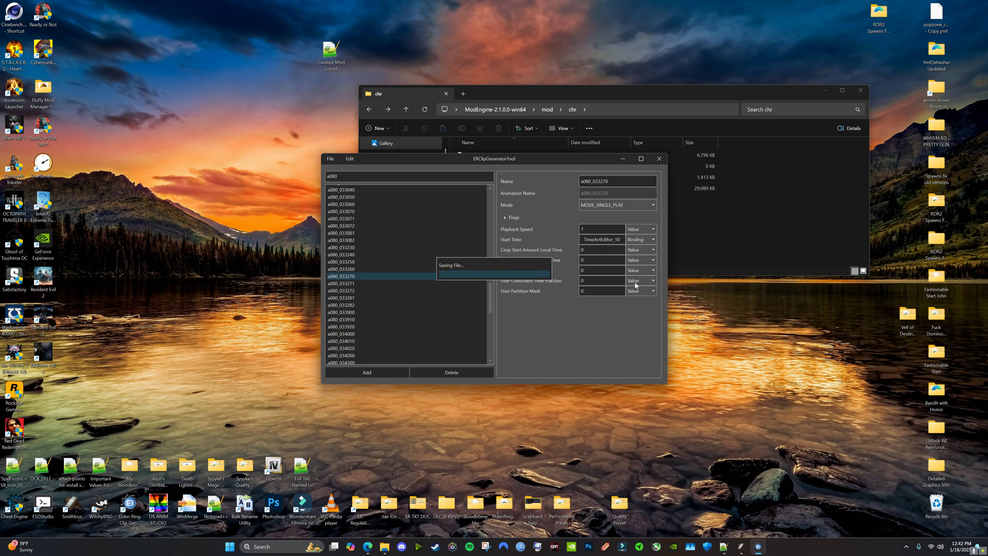
left_click(659, 162)
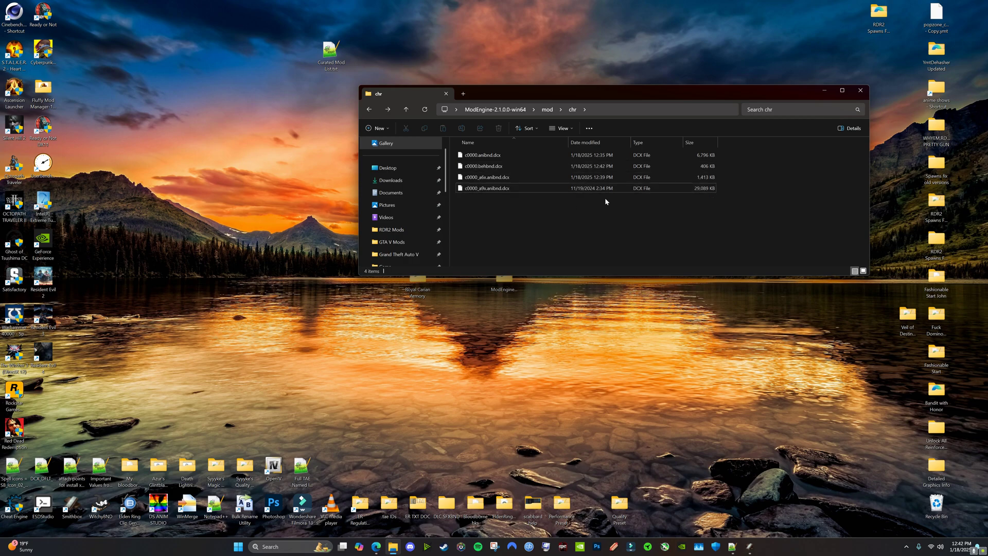
- Close the chr folder window and launch DS Anim Studio from its desktop icon
left_click(860, 90)
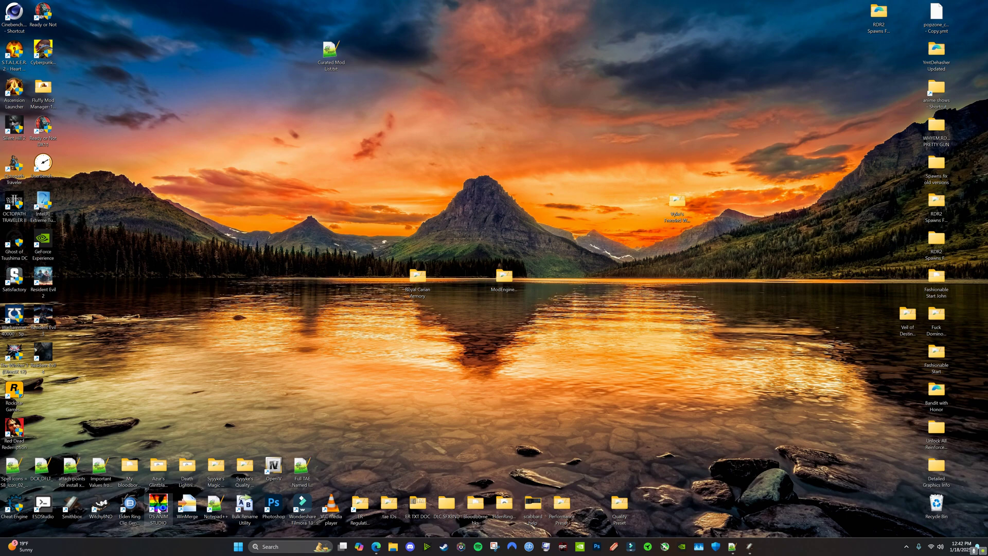
double_click(158, 511)
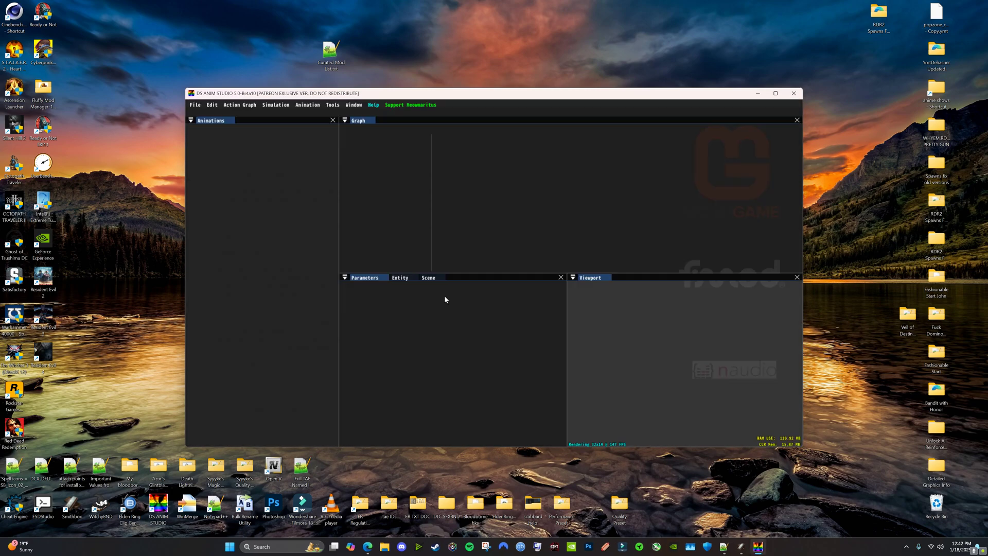
- Open c0000.anibnd.dcx from Desktop\ModEngine-2.1.0.0-win64\mod\chr
left_click(195, 105)
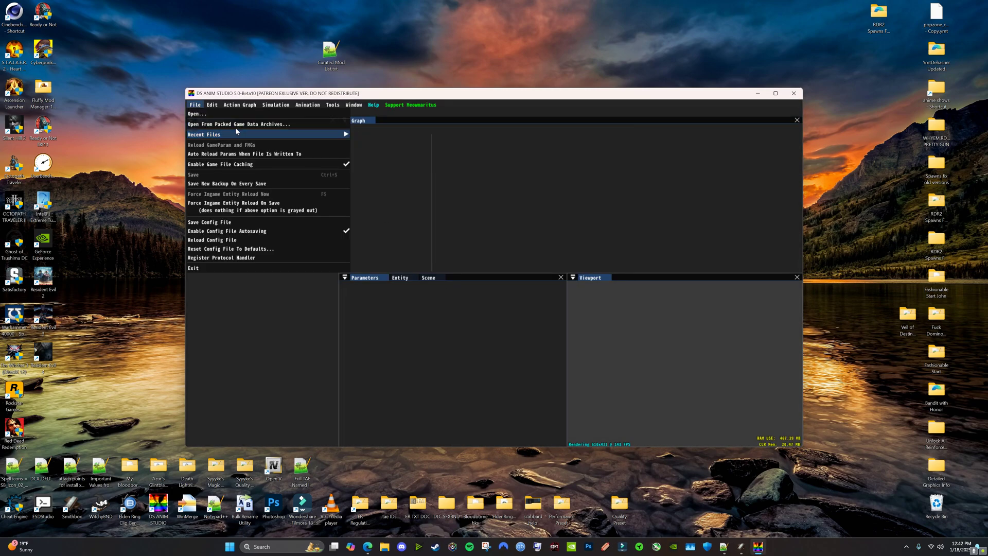
left_click(191, 115)
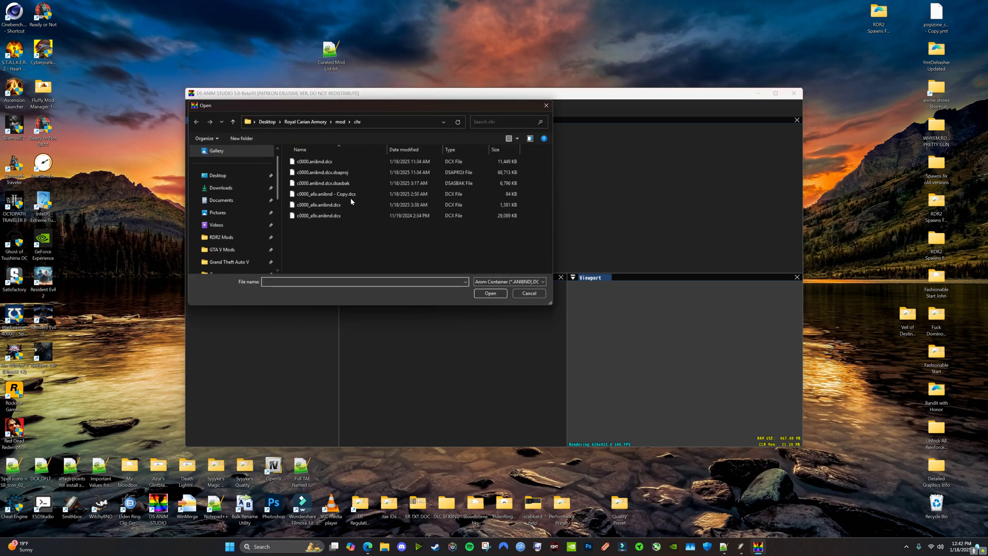
left_click(216, 175)
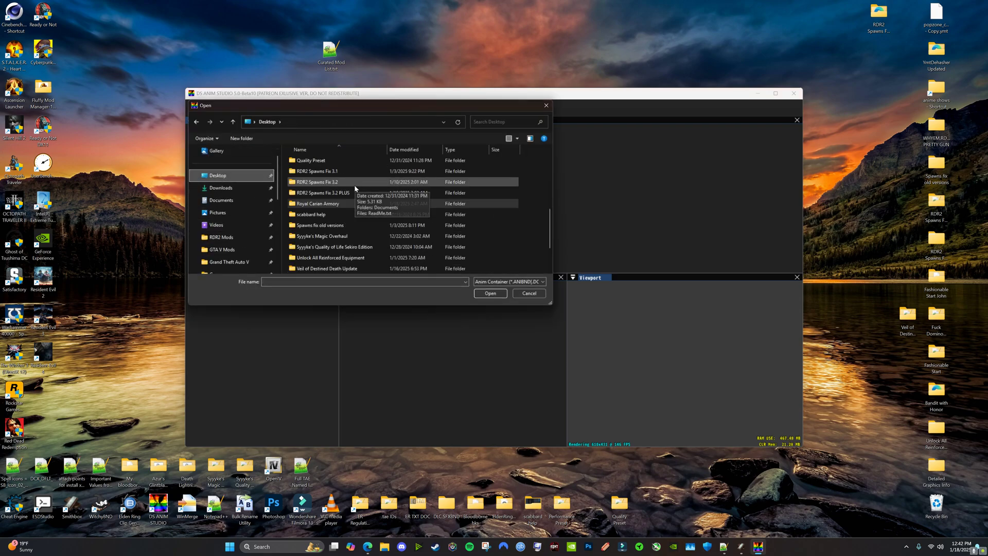
scroll(332, 215, "down", 2)
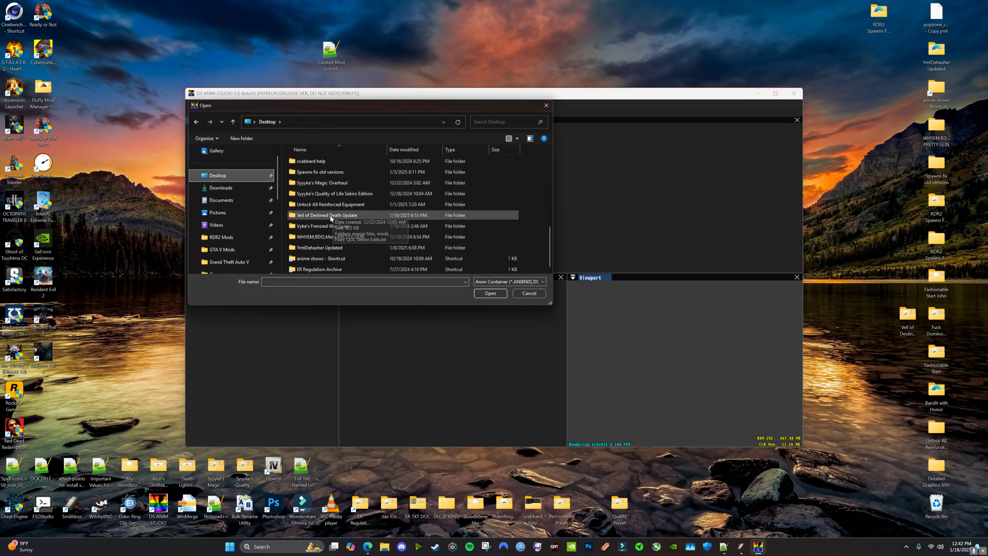
scroll(331, 216, "up", 3)
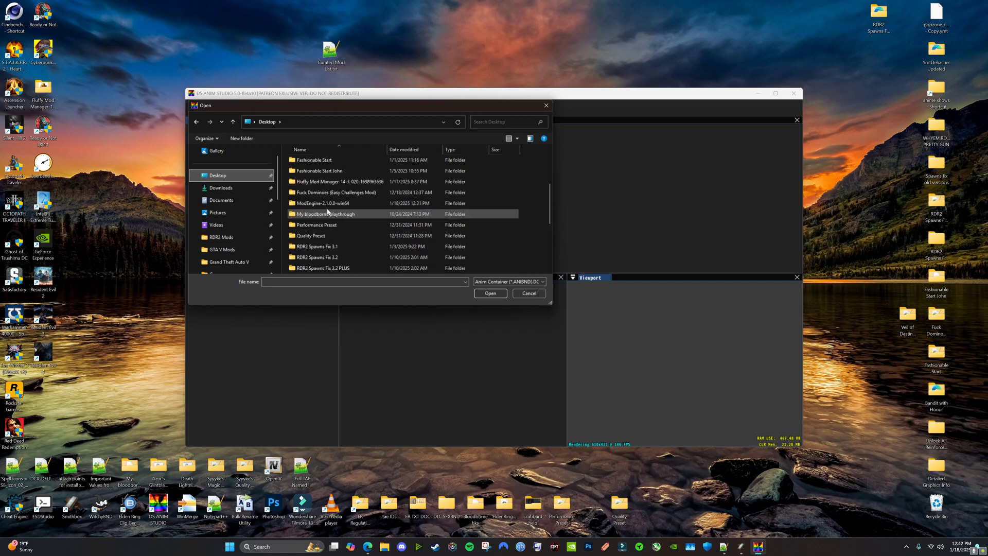
double_click(325, 209)
double_click(301, 162)
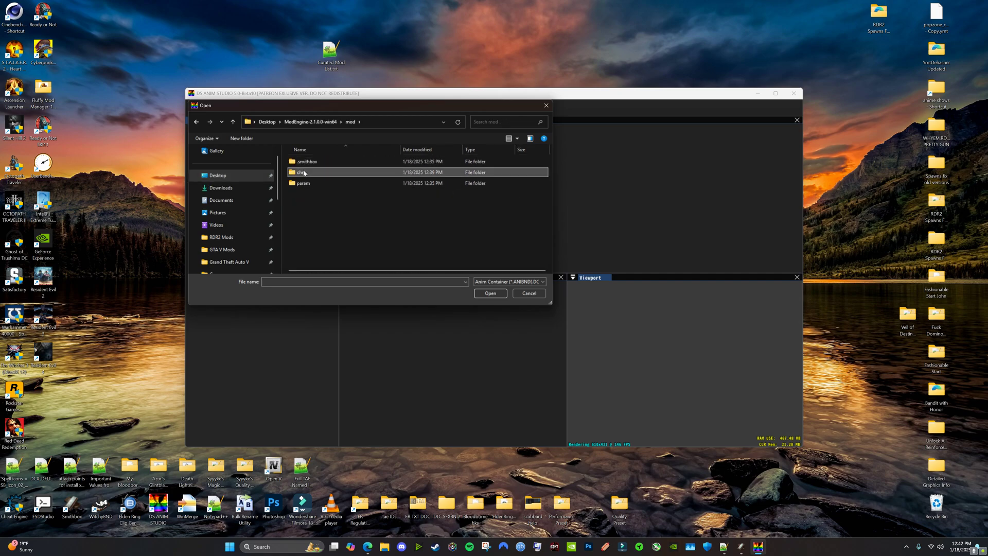
double_click(305, 162)
double_click(306, 162)
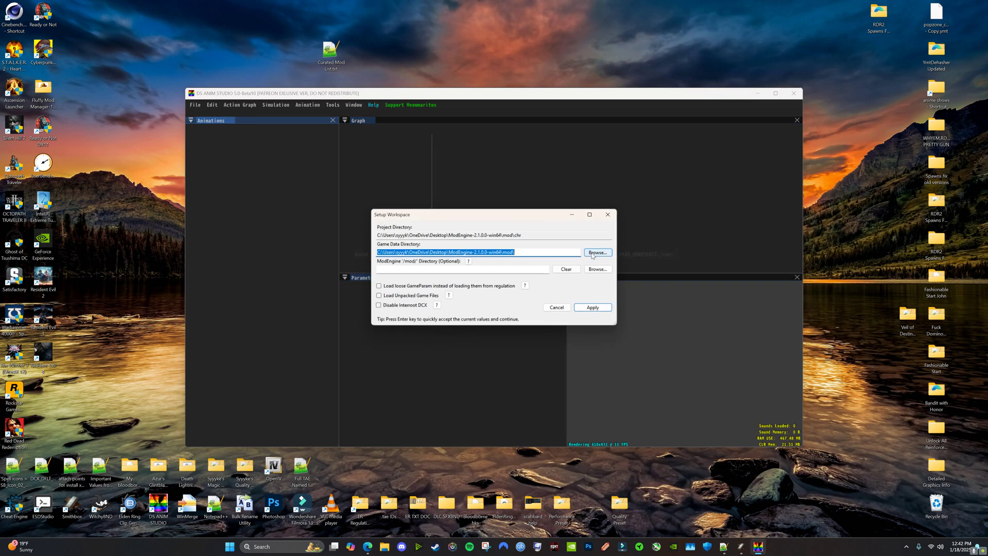
- Browse to D:\Vanilla Elden Ring Ver 1.16 and save it as the Game Data Directory
left_click(426, 252)
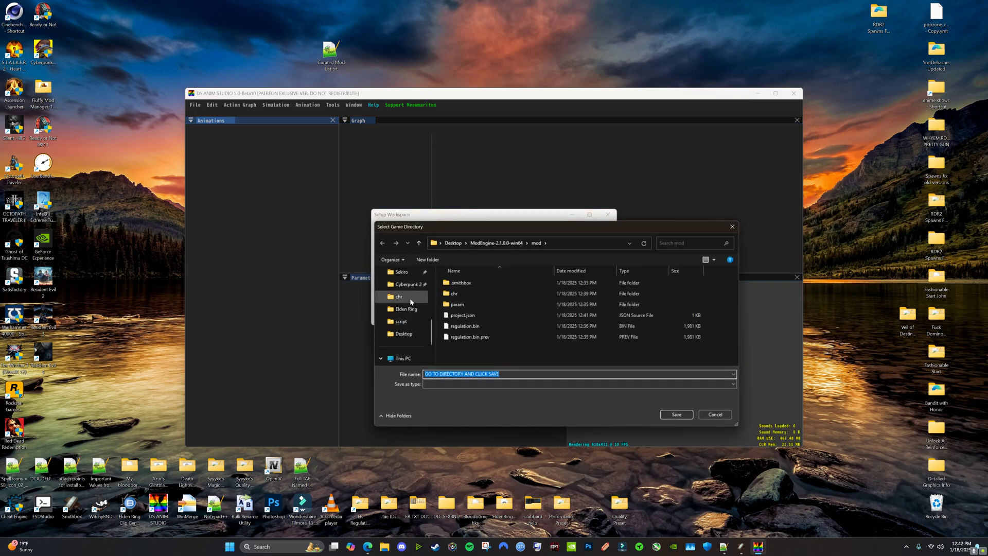
left_click(410, 310)
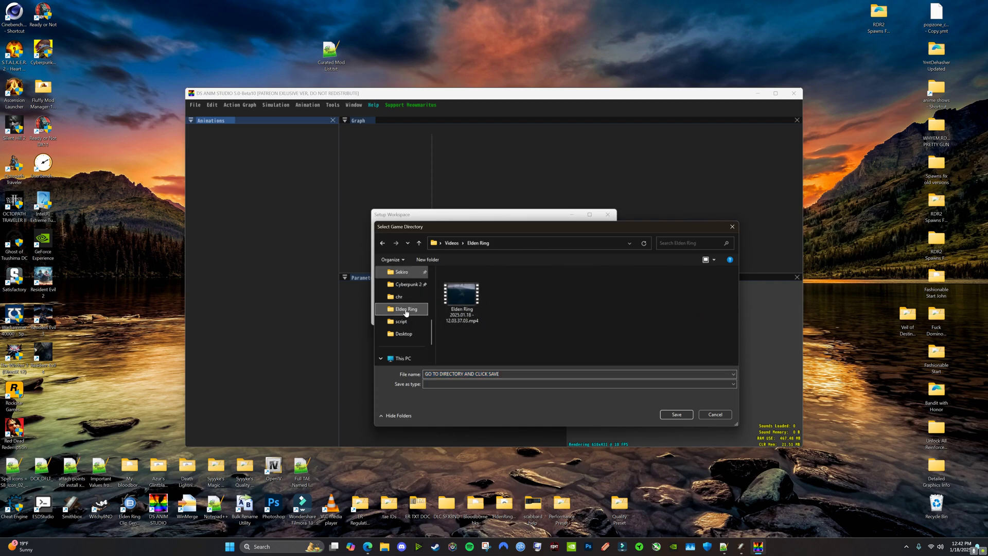
scroll(390, 304, "up", 1)
left_click(407, 345)
right_click(489, 303)
left_click(685, 311)
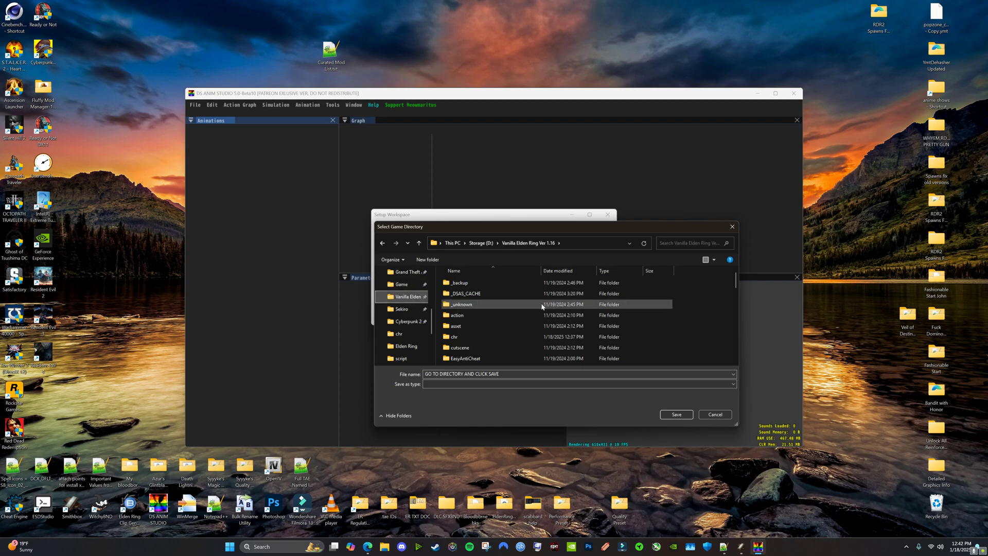
scroll(486, 310, "down", 7)
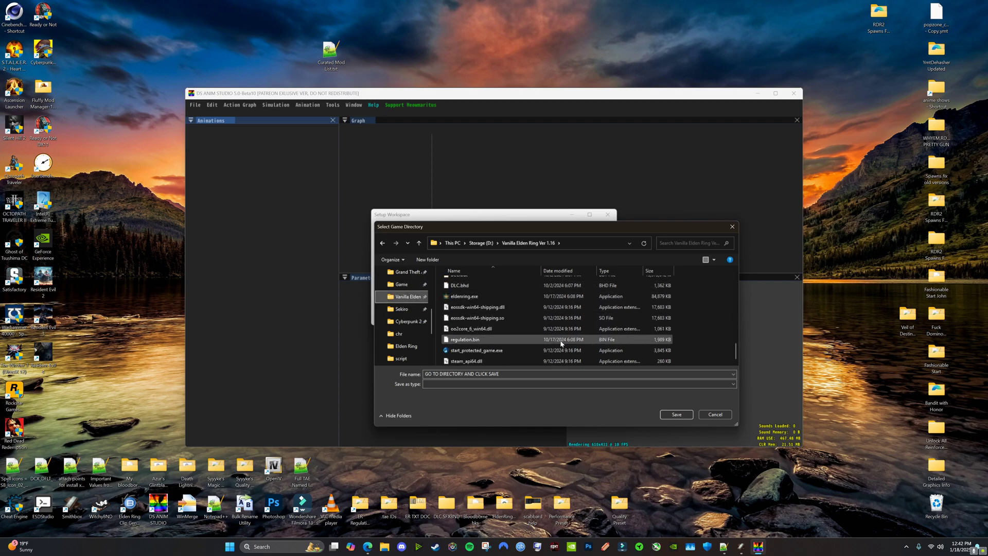
scroll(509, 338, "up", 4)
scroll(494, 308, "down", 5)
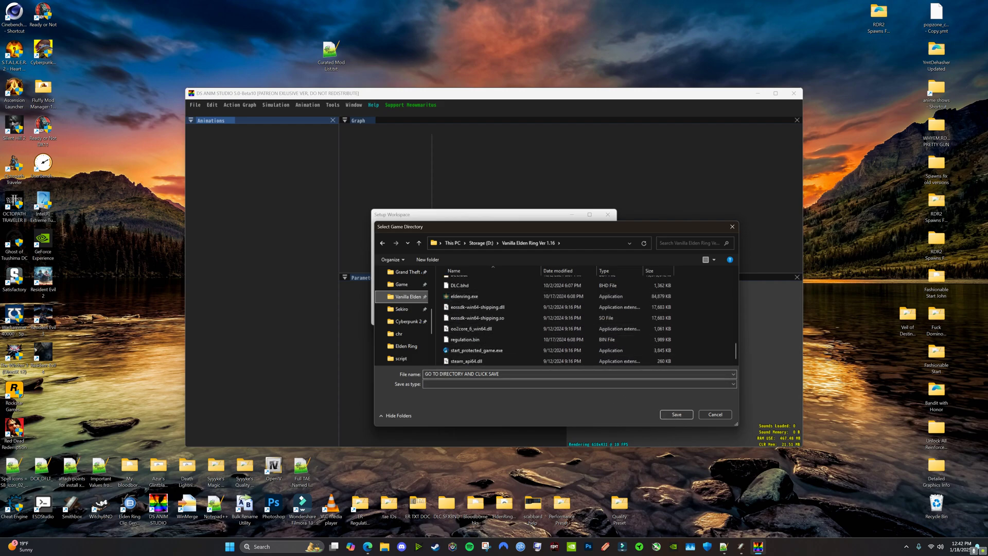
left_click(676, 414)
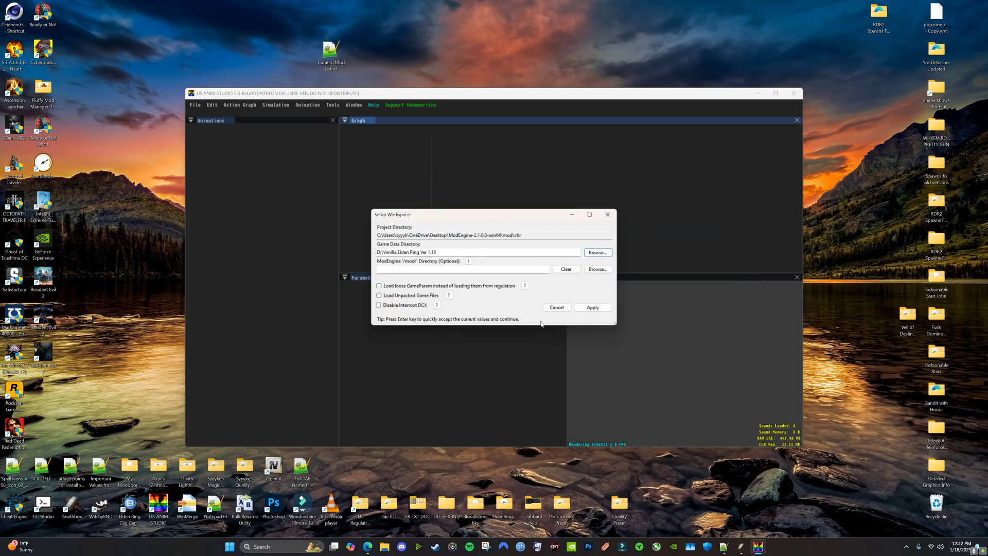
- Decline overwriting eldenring.exe and keep the Vanilla Elden Ring Ver 1.16 folder selected
left_click(597, 252)
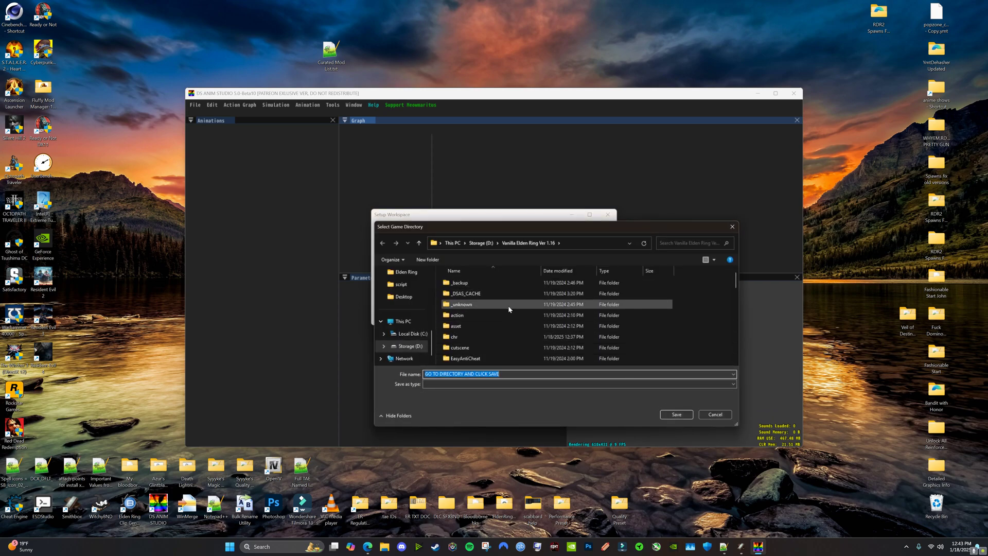
scroll(519, 293, "down", 10)
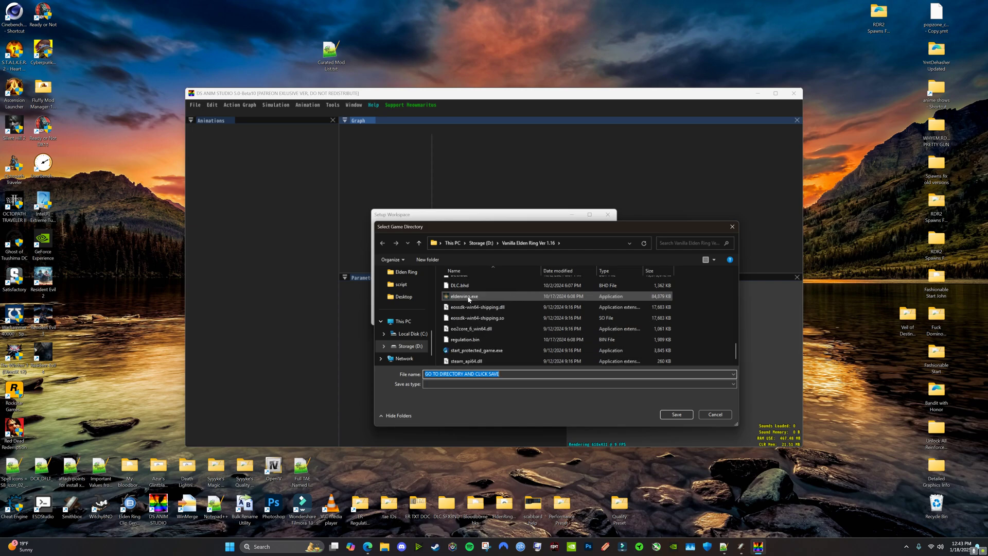
left_click(466, 296)
left_click(675, 413)
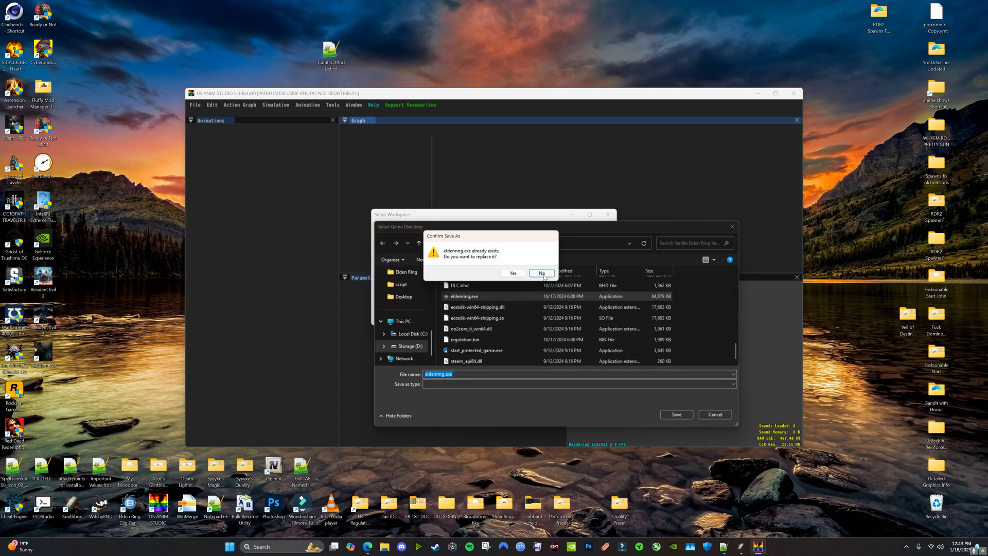
left_click(513, 273)
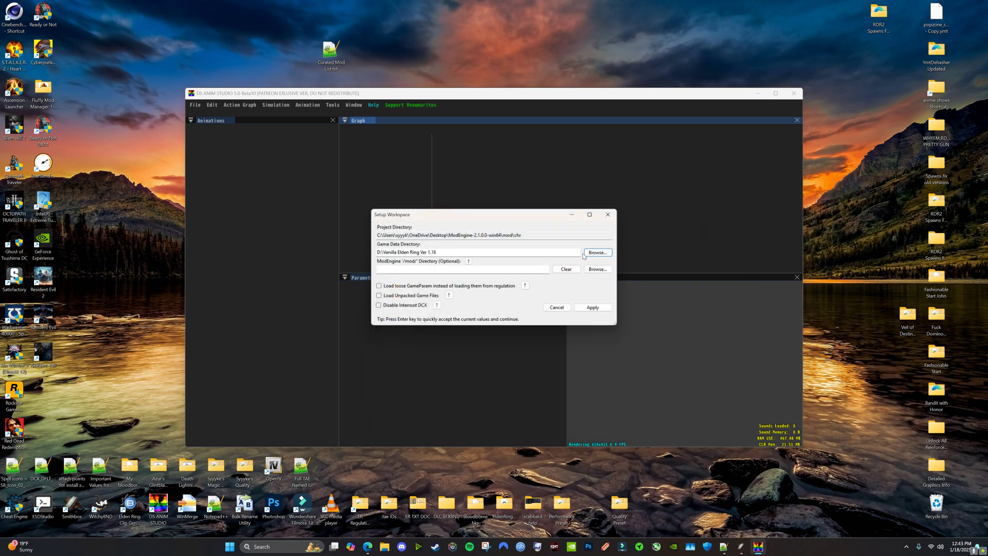
left_click(598, 252)
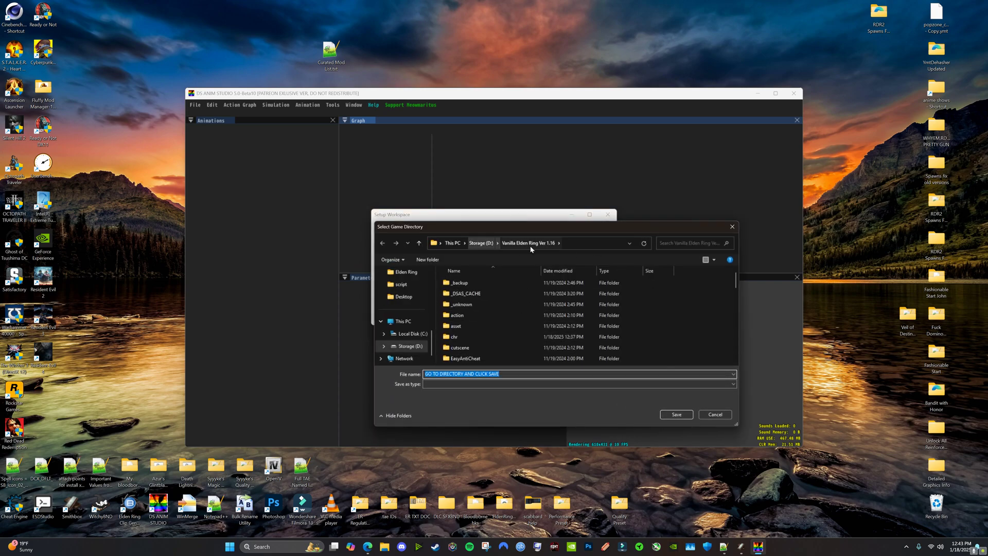
scroll(507, 308, "down", 2)
scroll(507, 307, "down", 3)
scroll(507, 308, "up", 5)
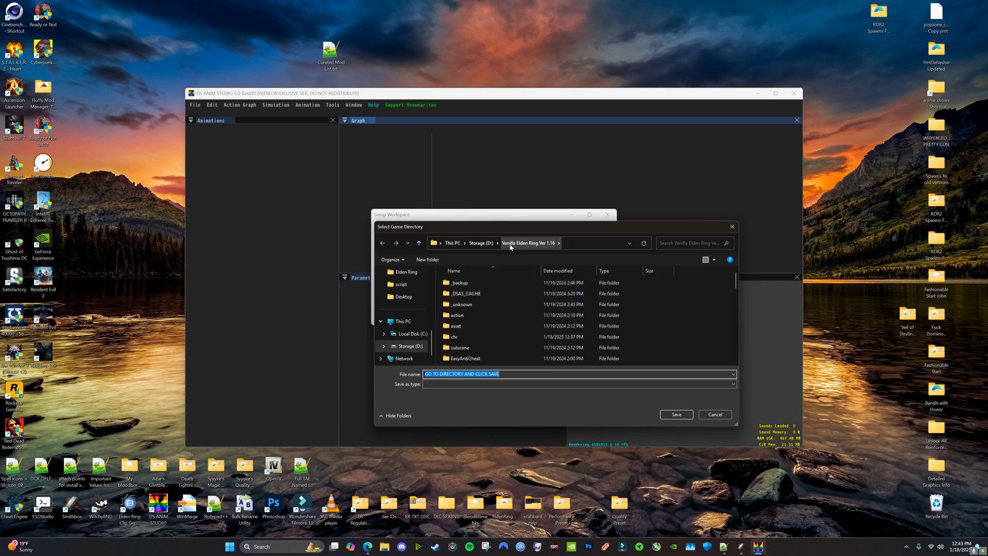
scroll(480, 311, "down", 5)
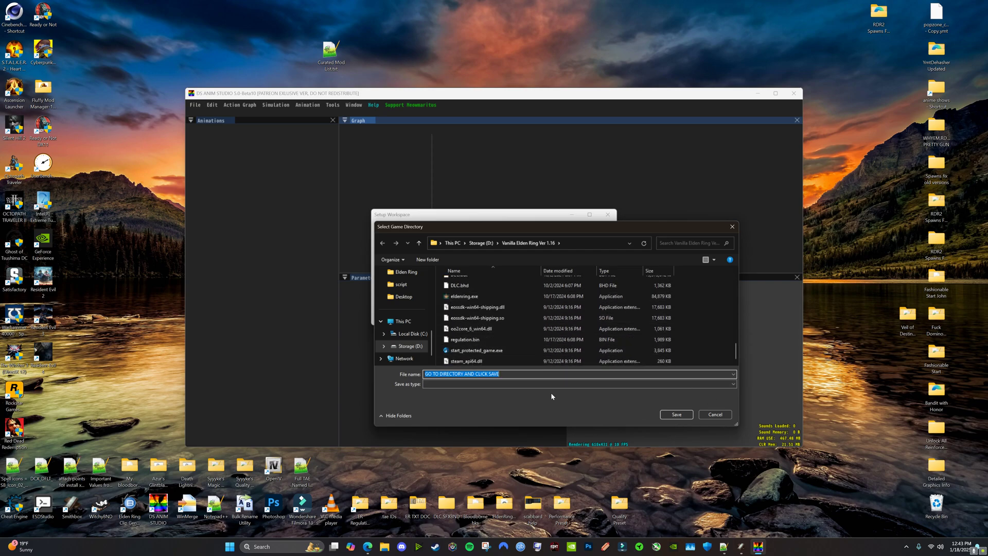
left_click(675, 414)
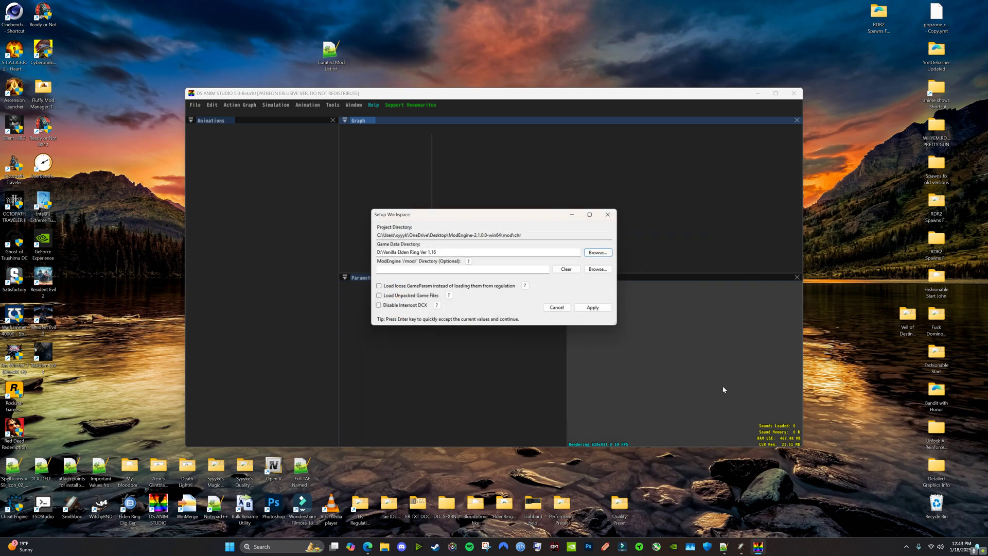
- Set the ModEngine directory to ModEngine-2.1.0.0-win64\mod, enable Load Unpacked Game Files, and apply
left_click(597, 269)
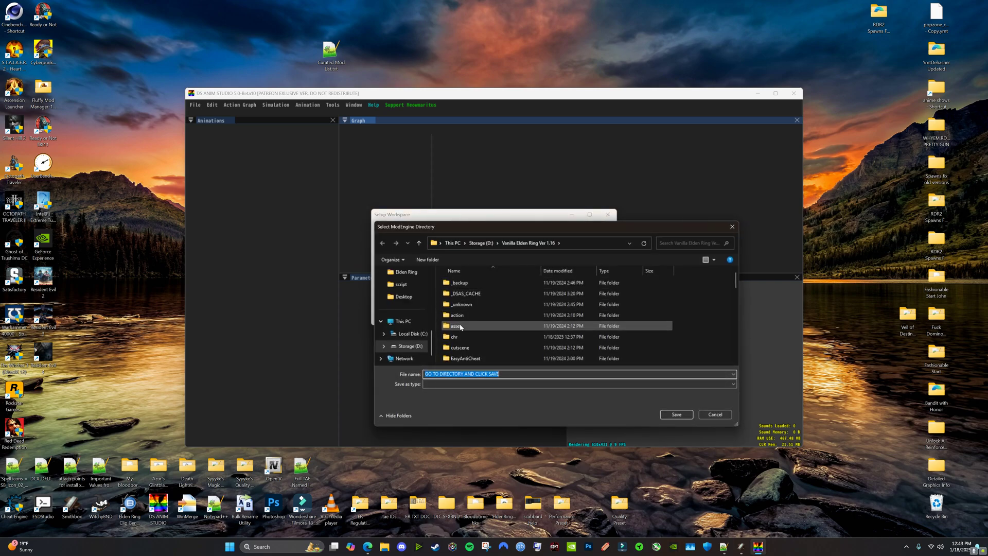
scroll(407, 320, "up", 3)
left_click(403, 311)
double_click(484, 330)
left_click(456, 283)
left_click(690, 413)
left_click(678, 414)
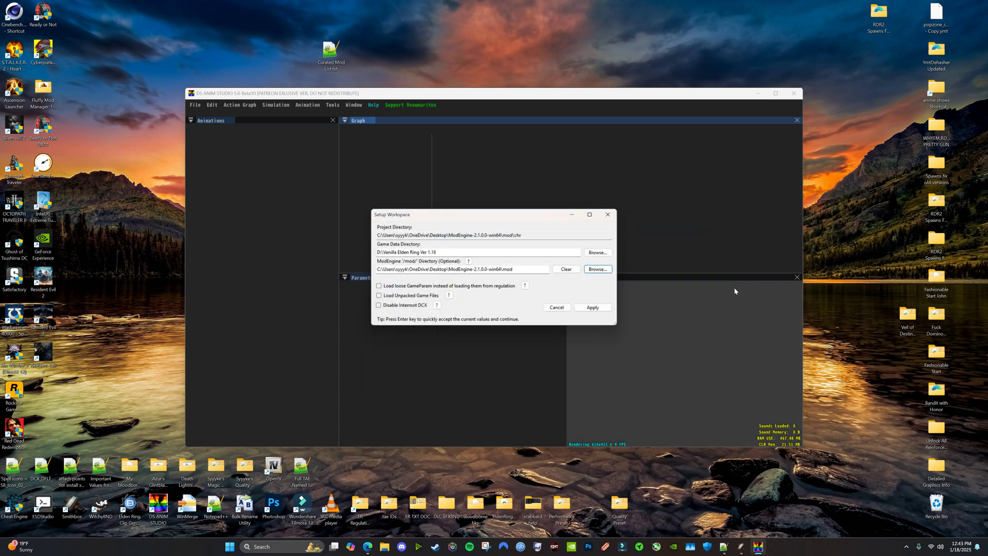
left_click(379, 296)
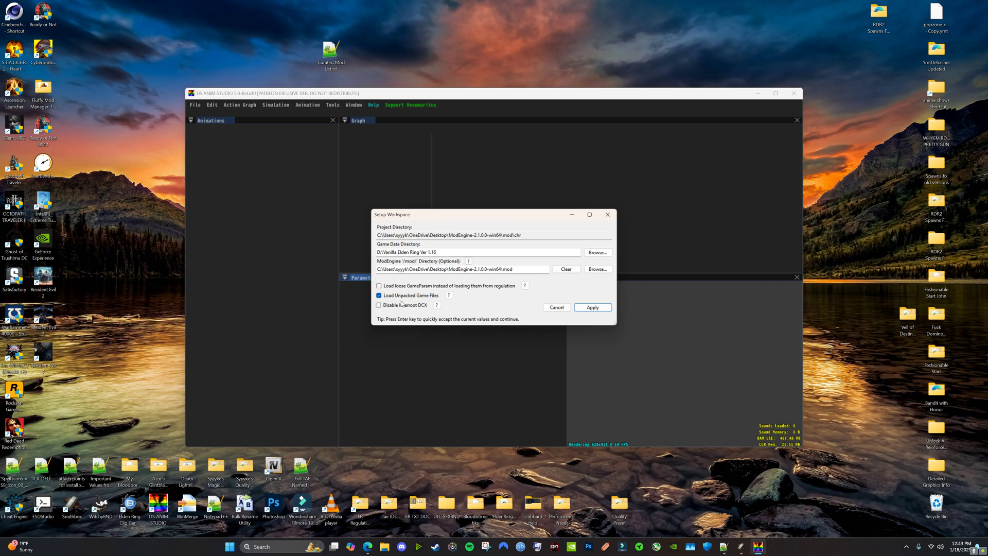
left_click(610, 308)
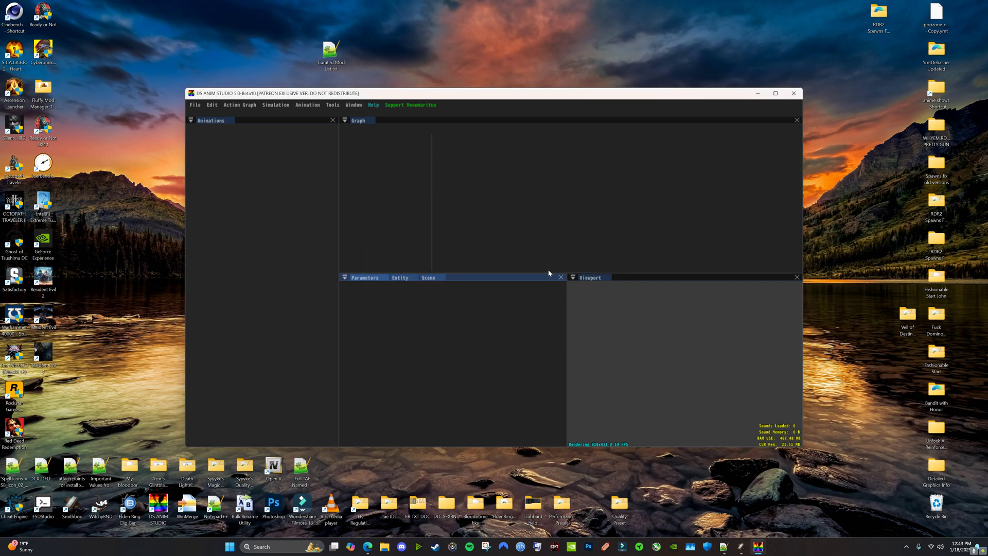
- Confirm the character model, then collapse all TAE animation groups and scroll the list
left_click(579, 325)
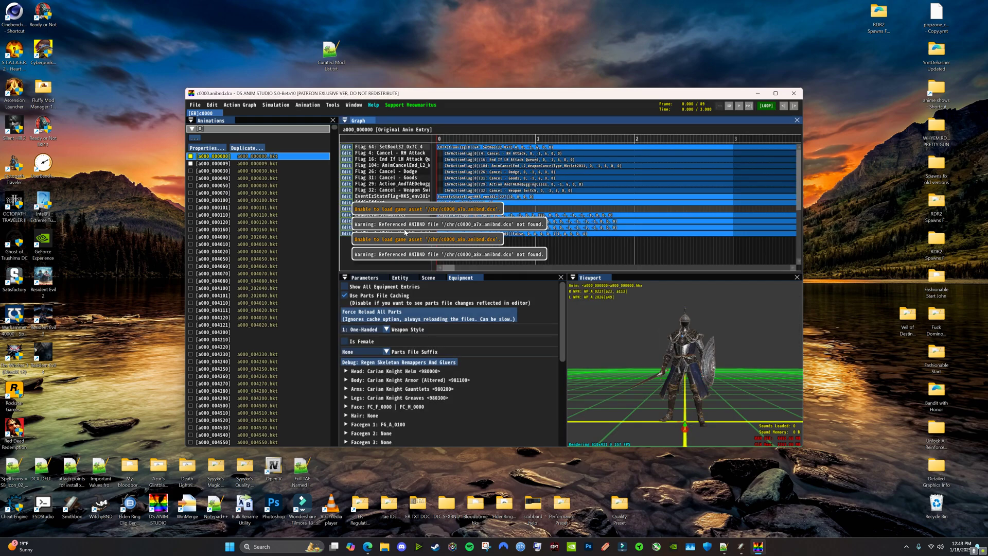
left_click(200, 128)
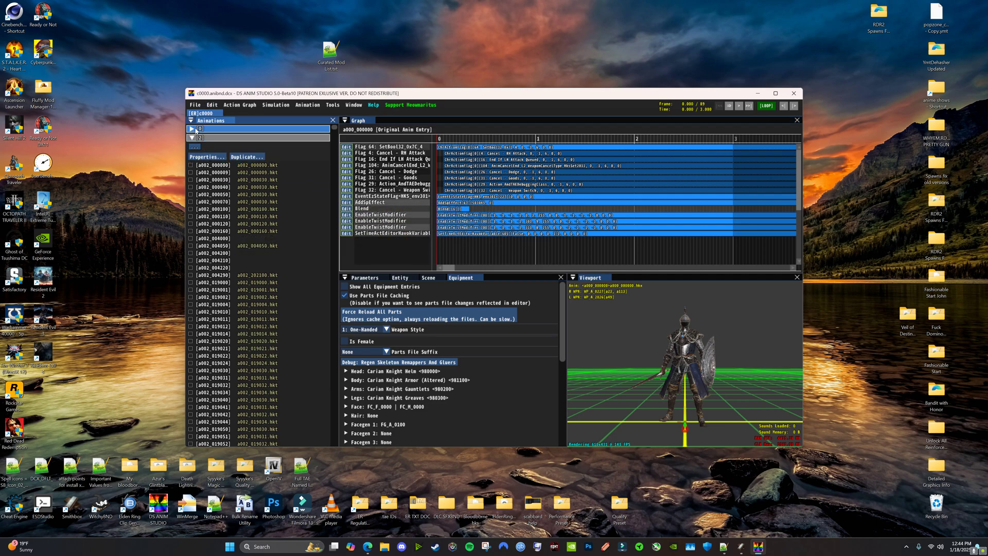
left_click(206, 137)
left_click(211, 105)
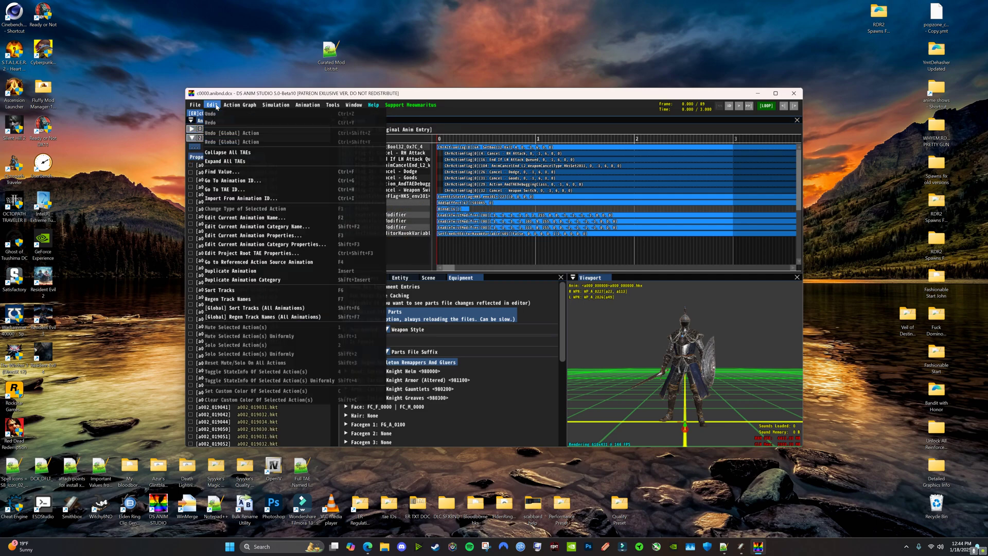
left_click(224, 154)
scroll(234, 206, "down", 10)
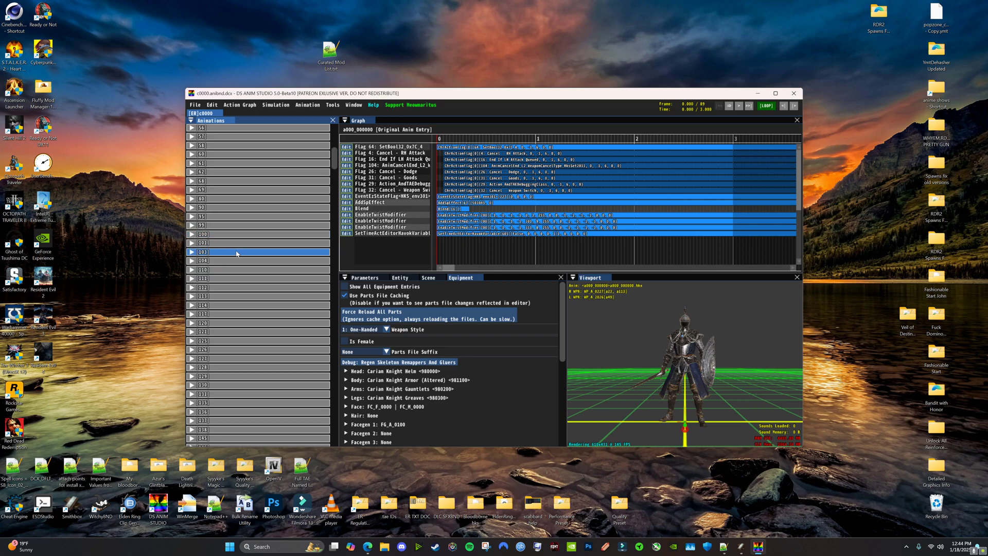
- Expand group [80] and preview a080_030000 through a080_030210, ending on a080_030020
left_click(237, 287)
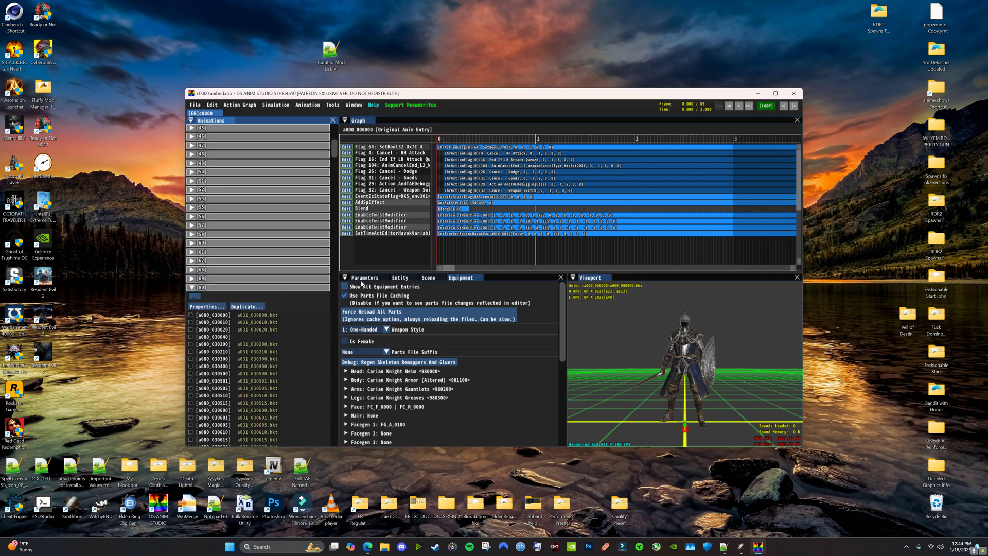
left_click(217, 316)
left_click(736, 106)
key("Down")
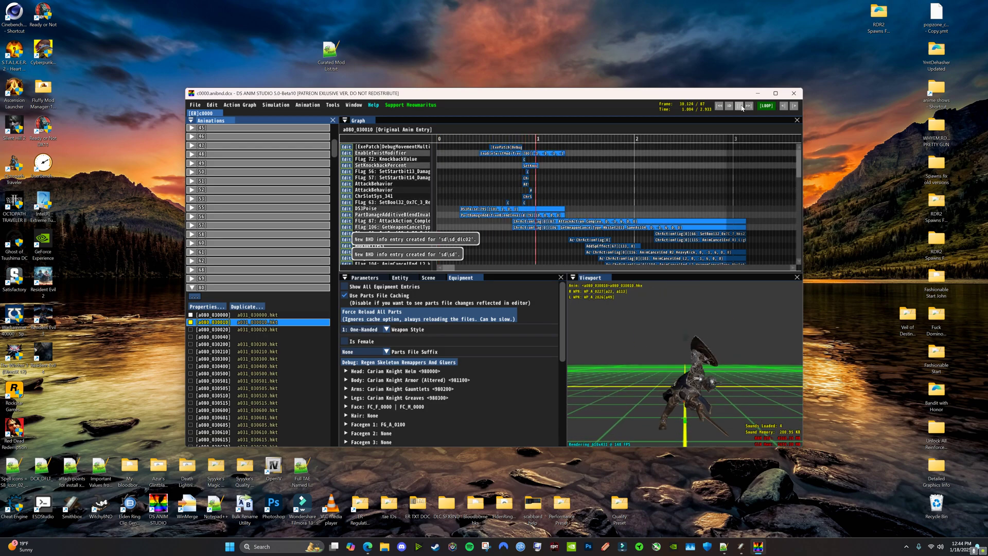
key("Down")
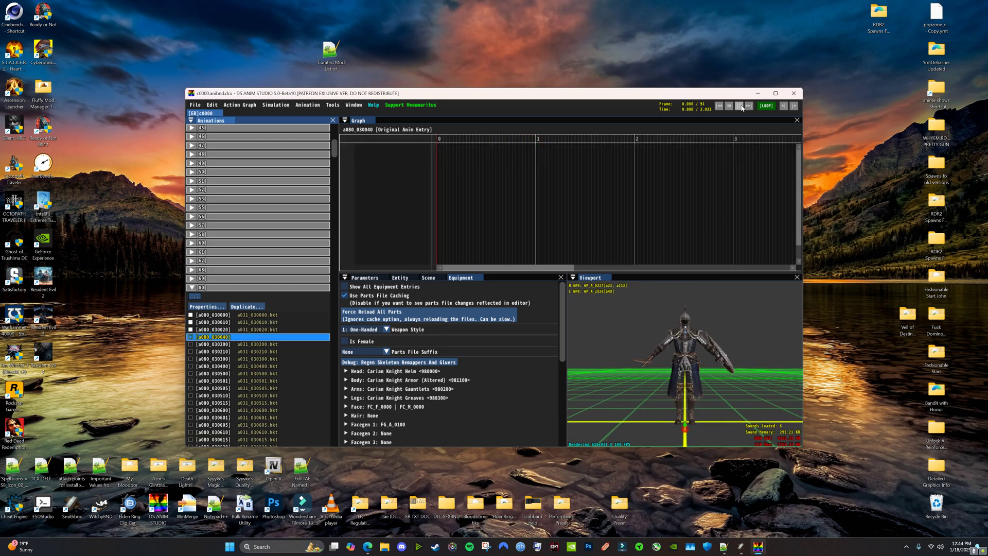
key("Up")
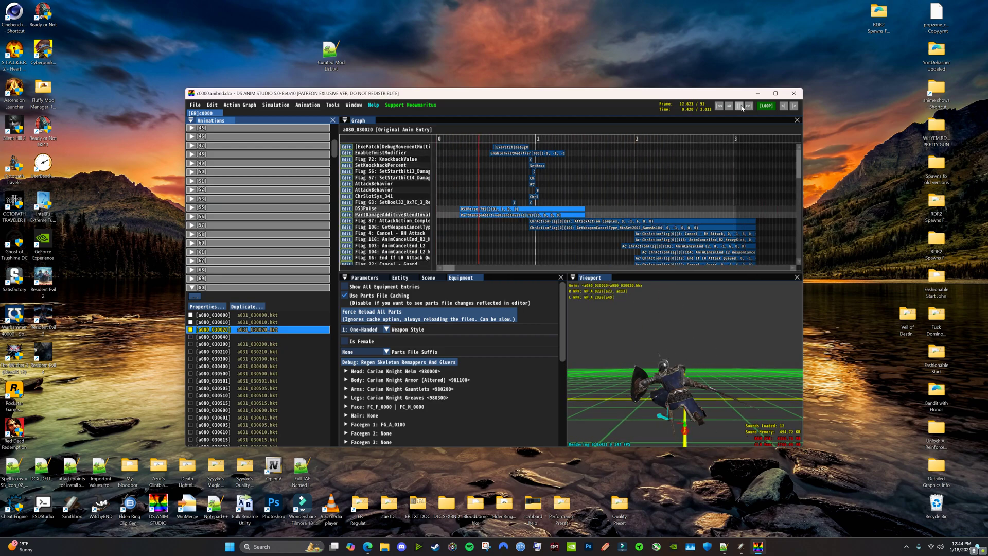
key("Down")
key("Down")
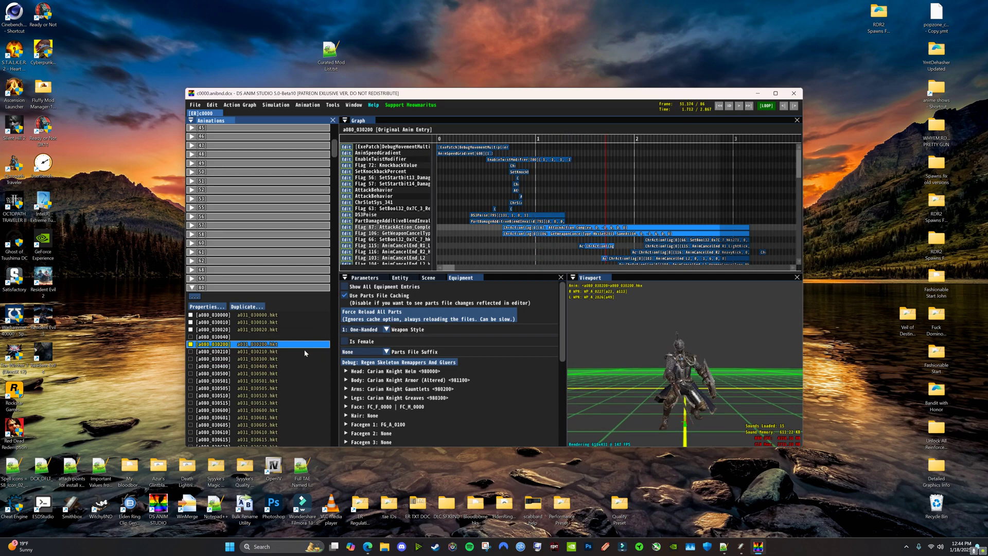
key("Down")
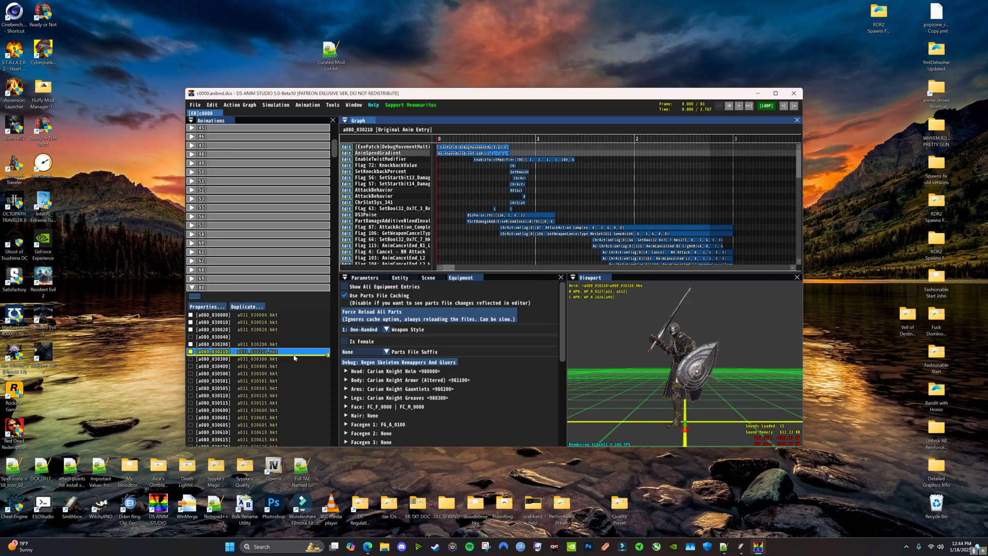
scroll(250, 353, "down", 1)
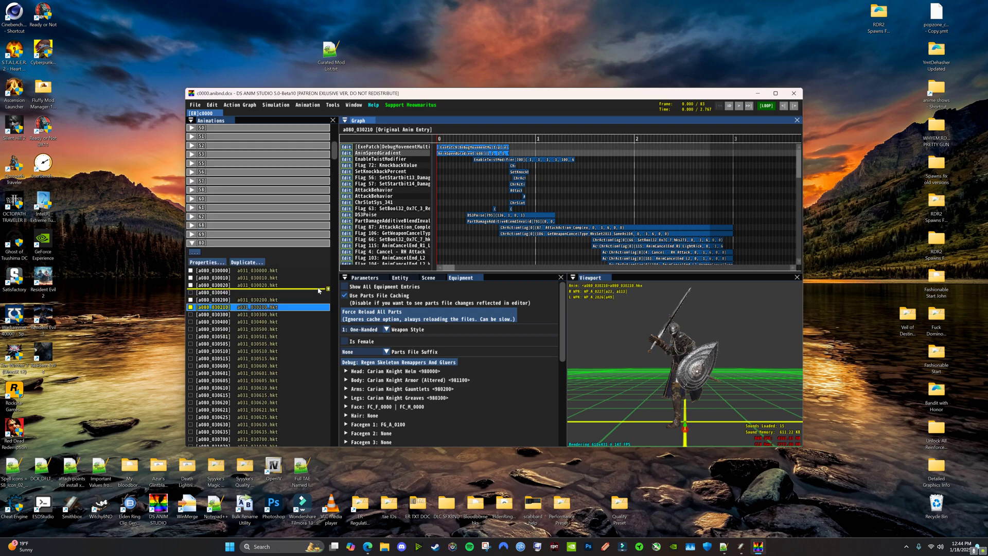
left_click(314, 285)
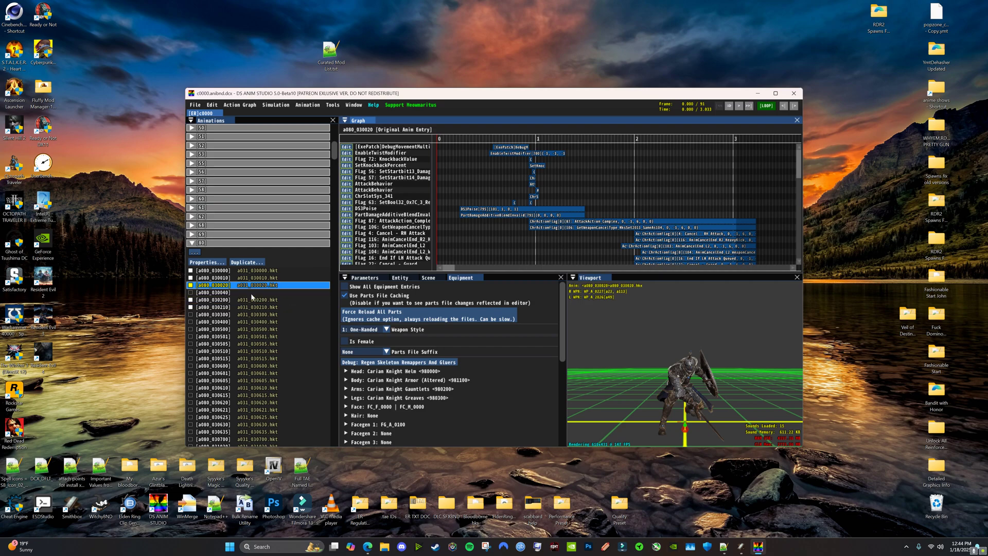
mouse_move(258, 298)
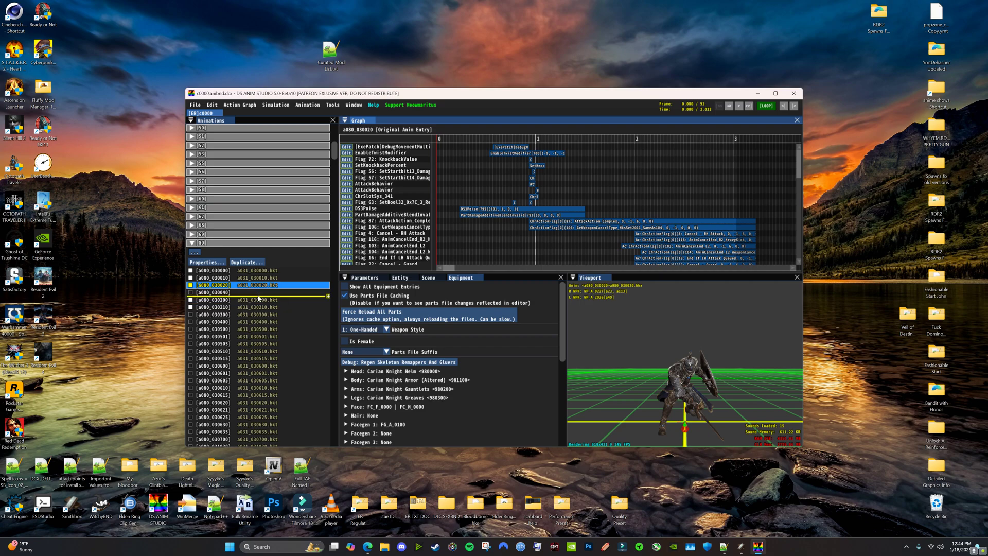